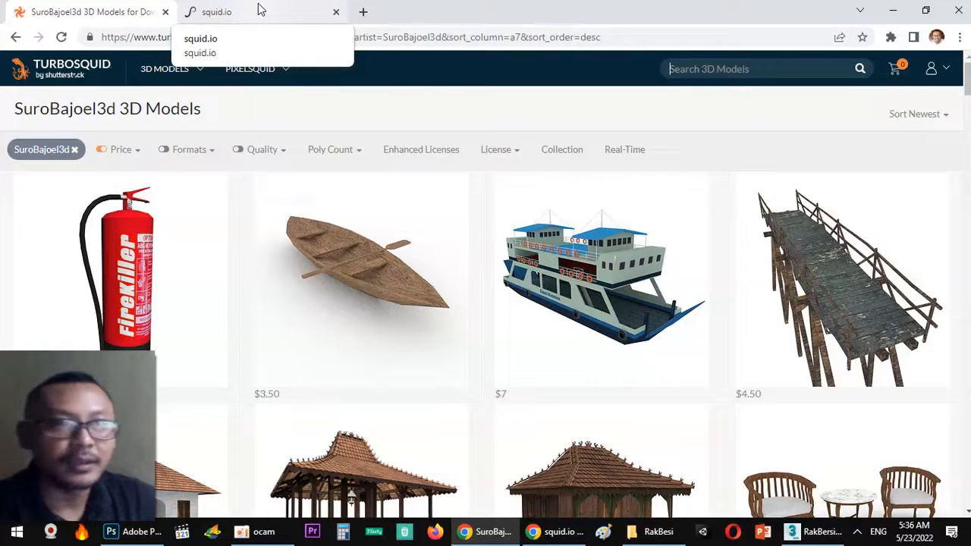
Step: Review the March, April and May royalty amounts on the squid.io dashboard
left_click(258, 9)
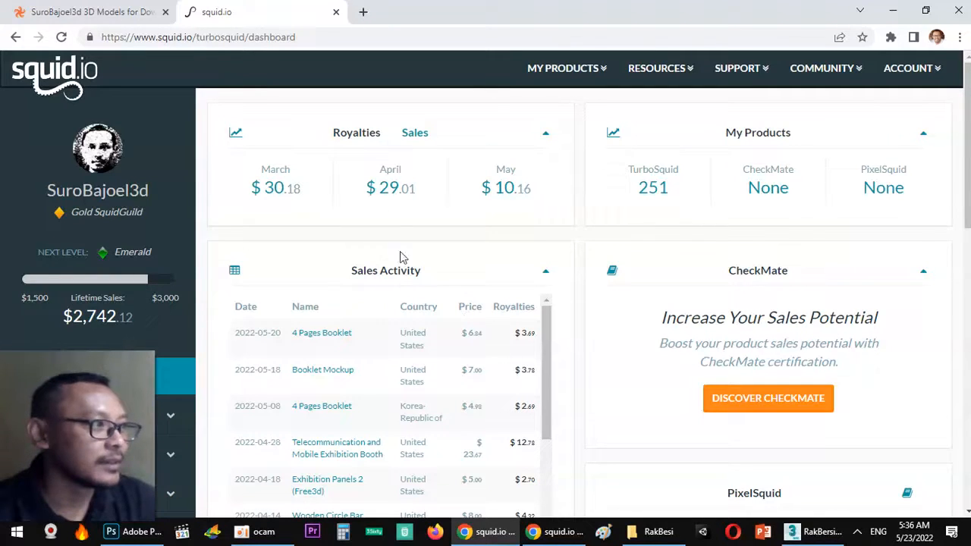
left_click_drag(241, 189, 326, 194)
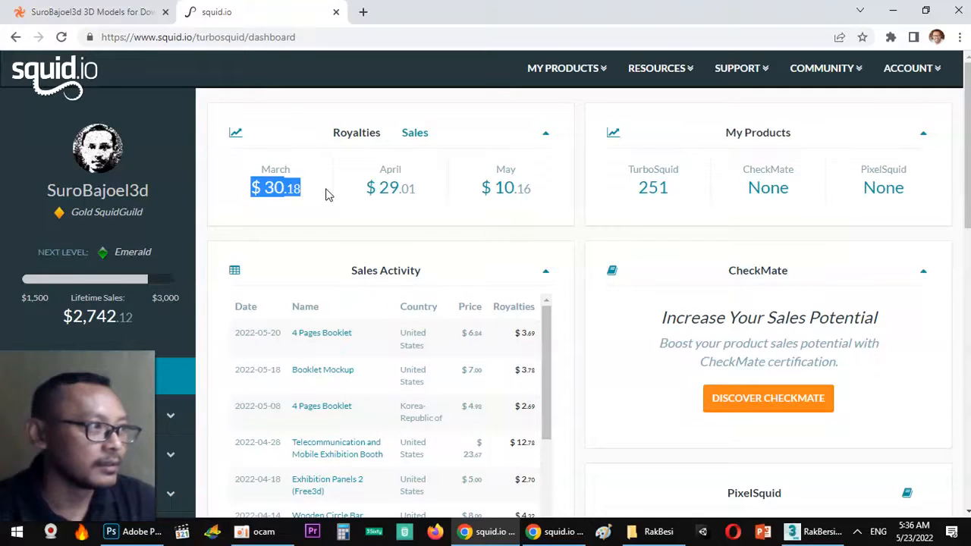
left_click_drag(361, 201, 425, 200)
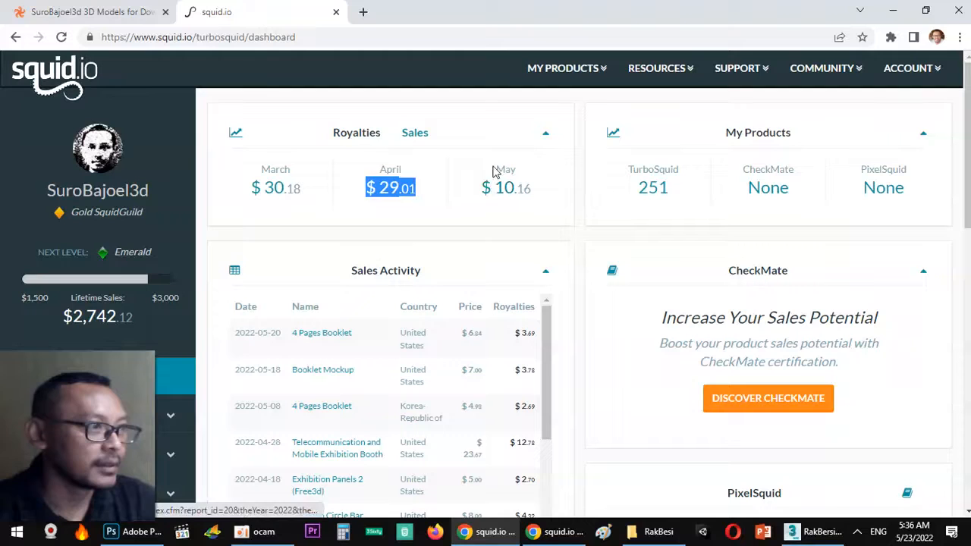
left_click_drag(493, 166, 554, 208)
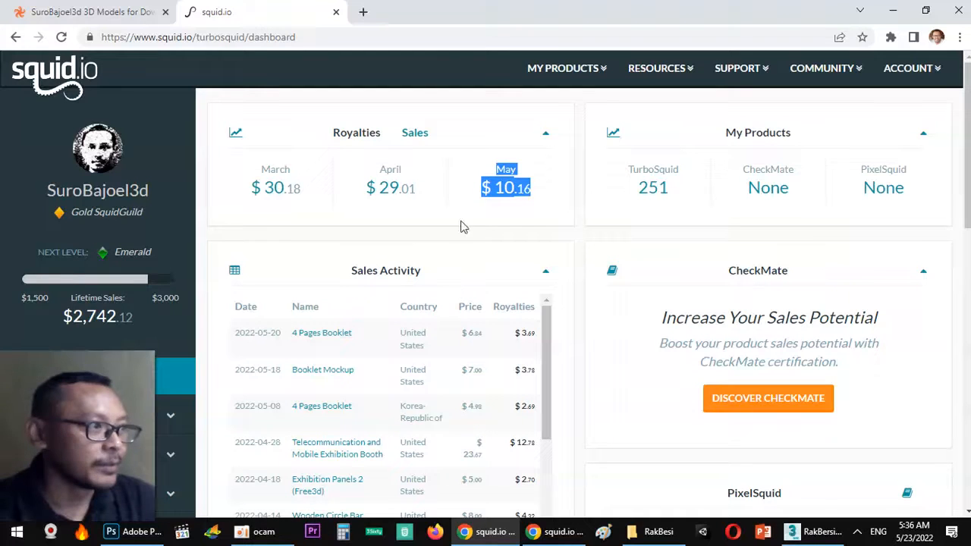
Step: Open the sold products 4 Pages Booklet, Booklet Mockup, and Telecommunication and Mobile Exhibition Booth from Sales Activity in new browser tabs
right_click(326, 337)
left_click(369, 343)
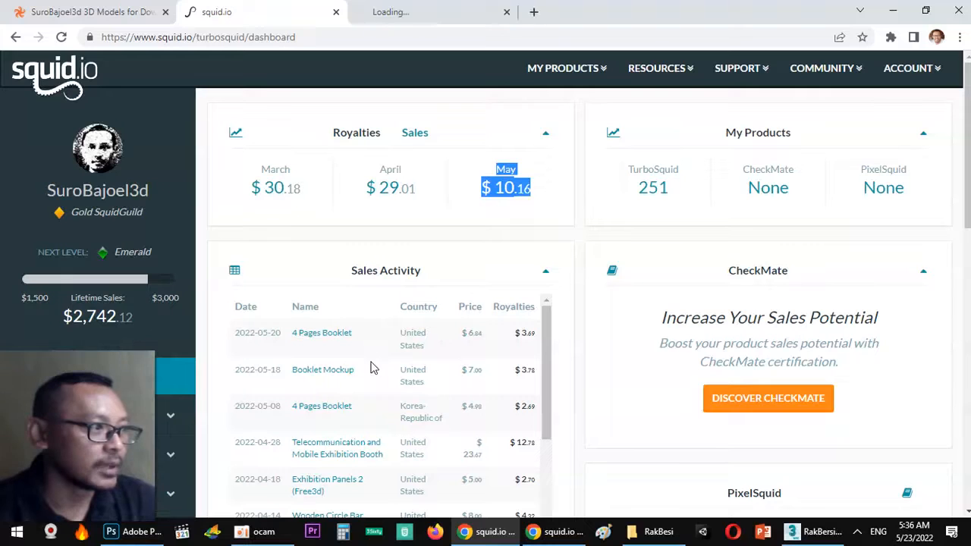
right_click(334, 378)
left_click(368, 385)
right_click(356, 452)
left_click(411, 335)
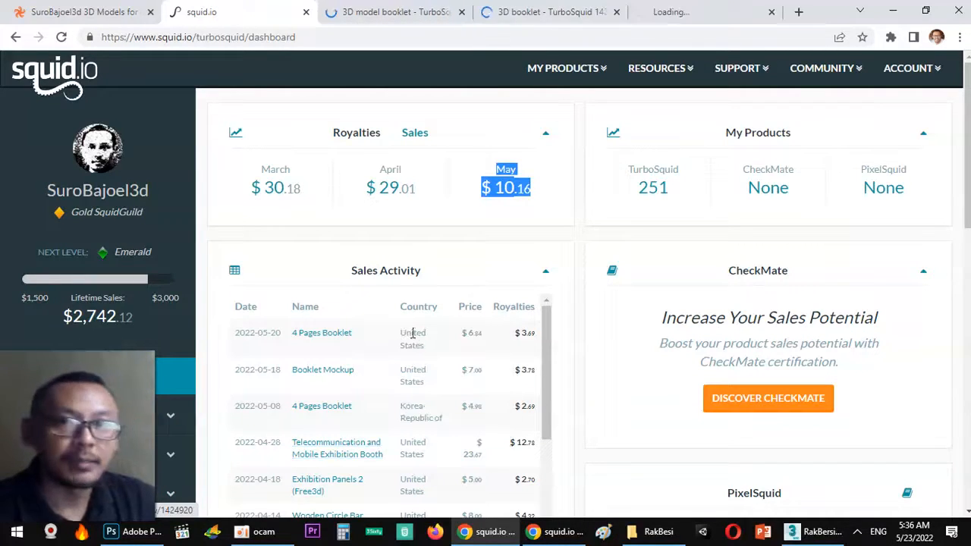
Step: Look through the opened TurboSquid product pages of the two booklets and the exhibition booth
left_click(371, 7)
left_click(531, 12)
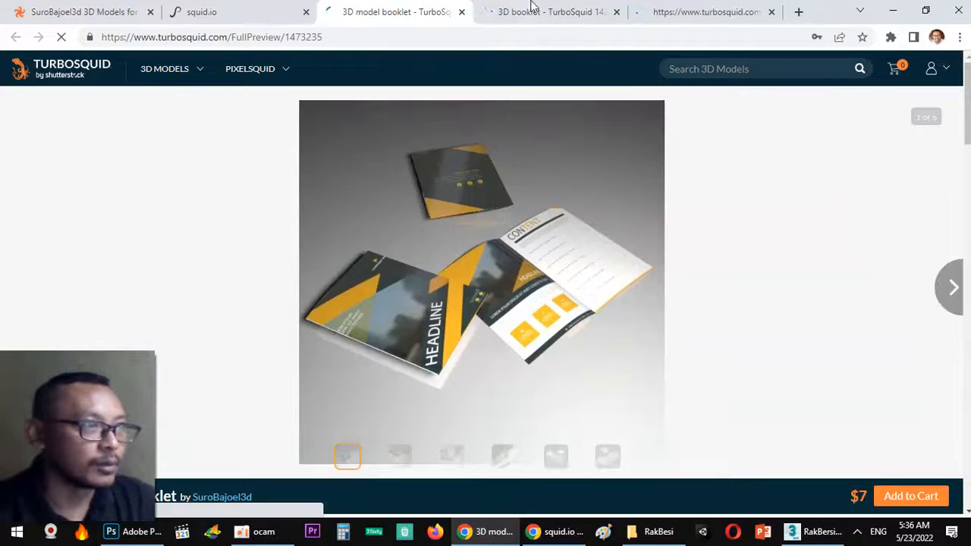
left_click(699, 13)
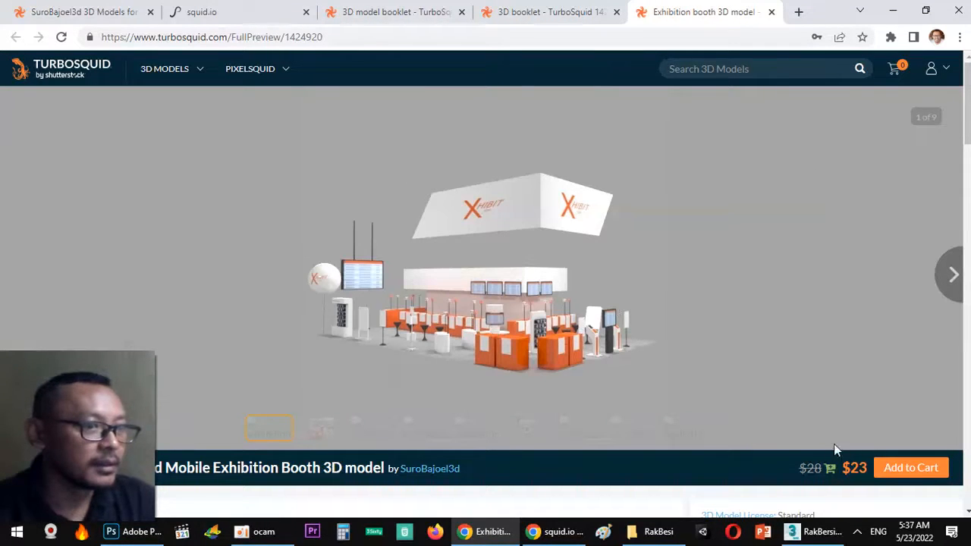
left_click(535, 9)
left_click(427, 12)
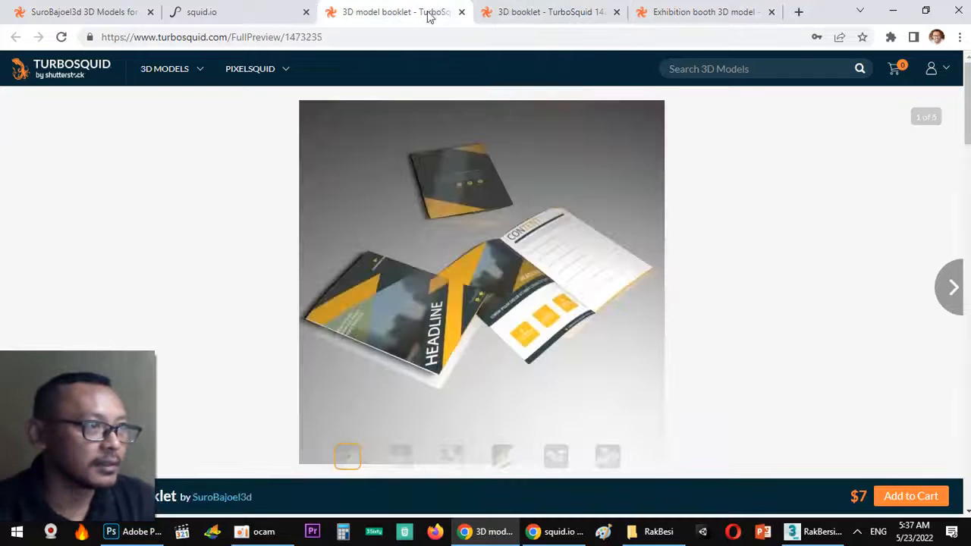
Step: Return to the artist's TurboSquid model listing and browse the newest published products
left_click(288, 8)
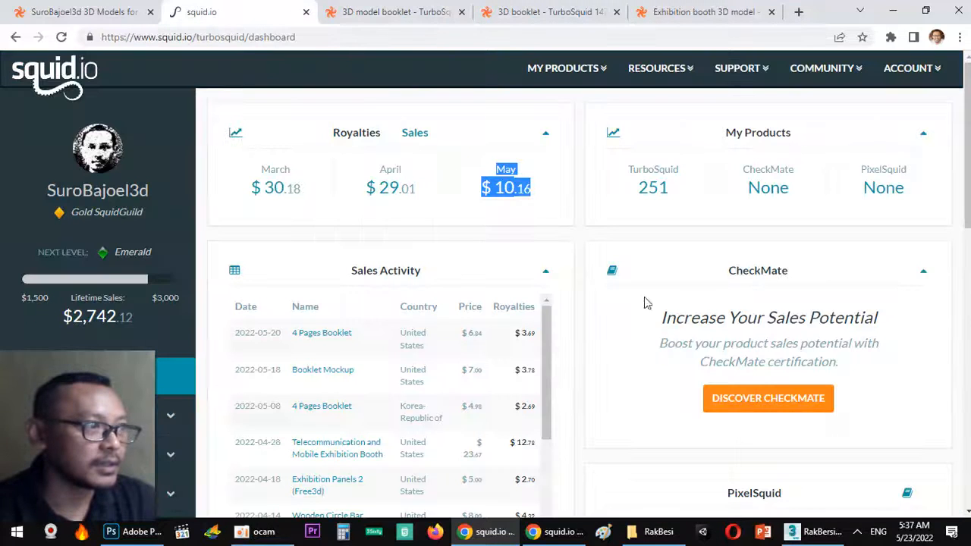
left_click(82, 8)
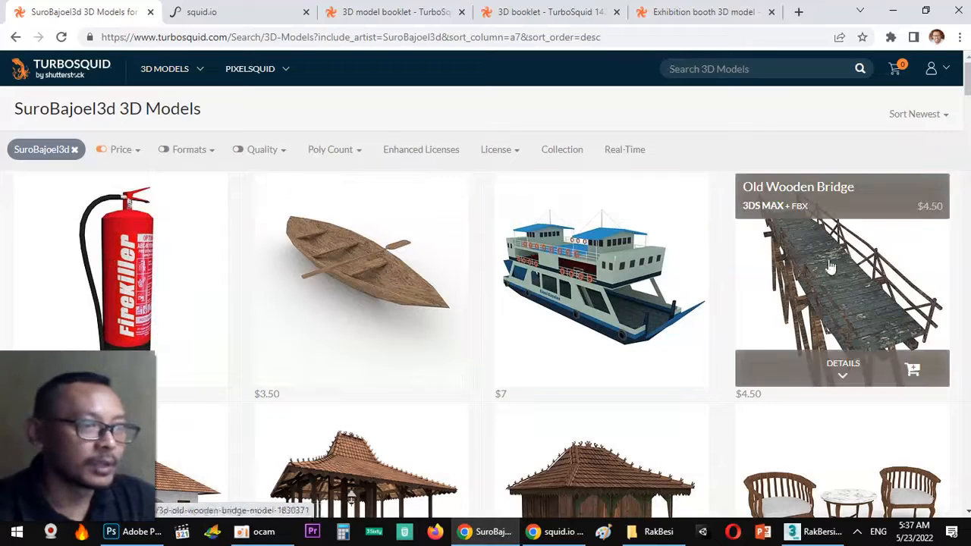
scroll(245, 319, "down", 3)
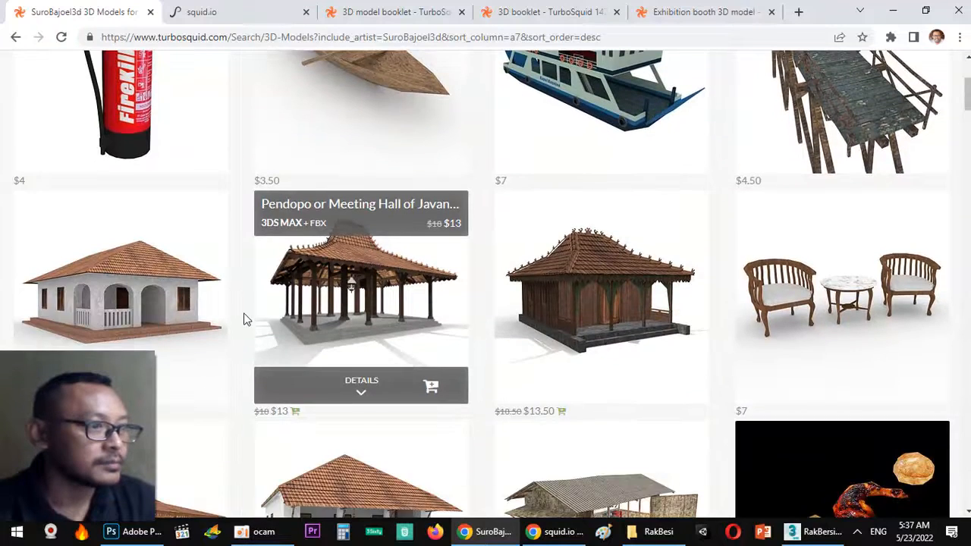
scroll(257, 334, "up", 3)
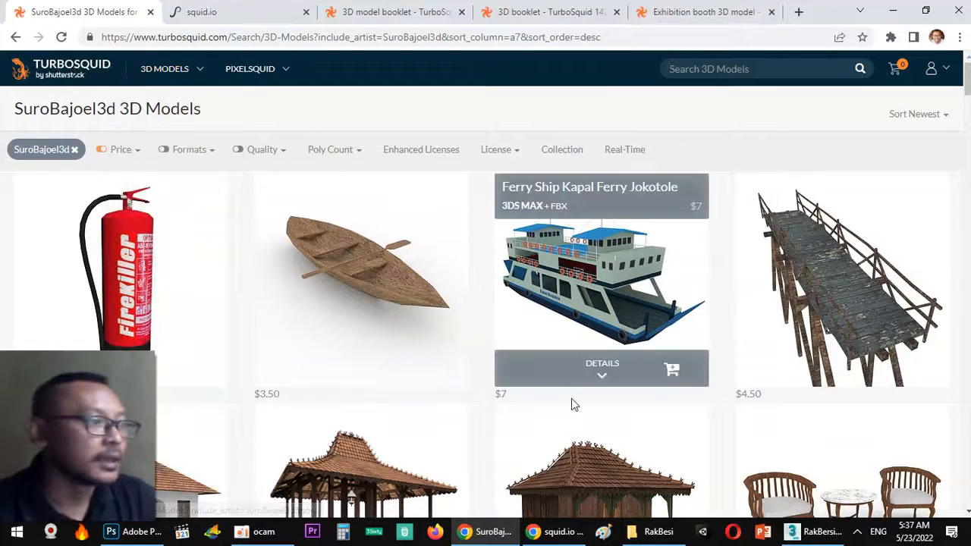
Step: Examine the squid.io home page in the incognito window for its address and the TurboSquid registration and login options
left_click(552, 531)
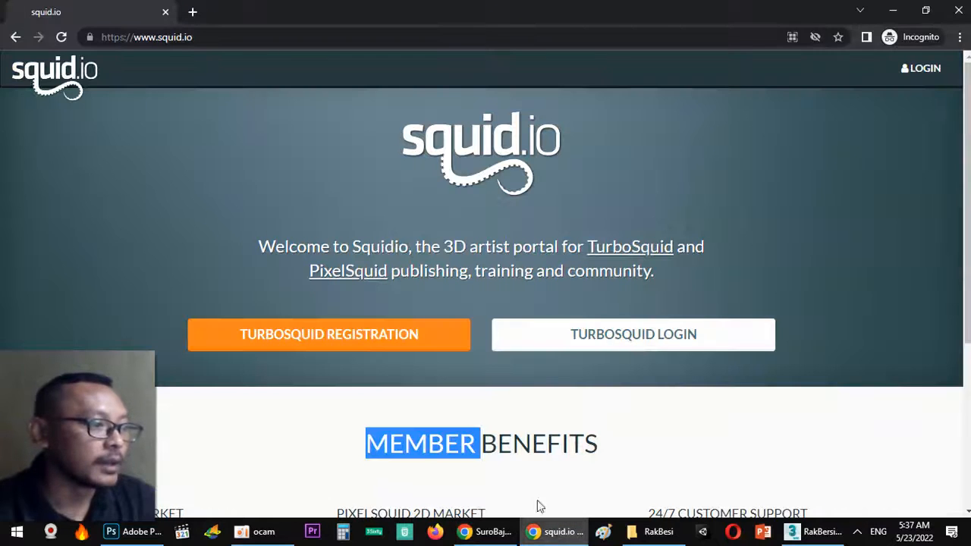
left_click(169, 40)
key("End")
left_click_drag(157, 37, 207, 38)
left_click(207, 38)
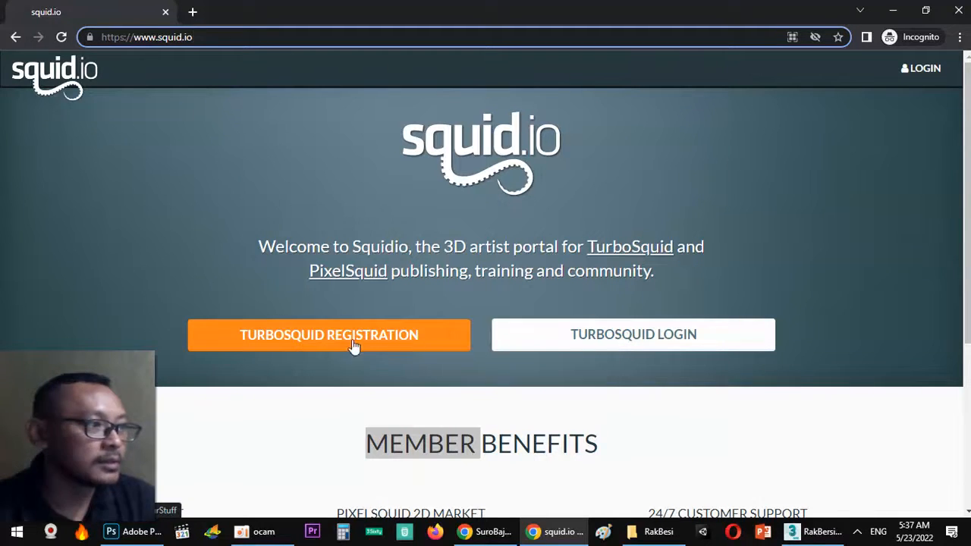
scroll(432, 402, "down", 4)
scroll(440, 406, "up", 4)
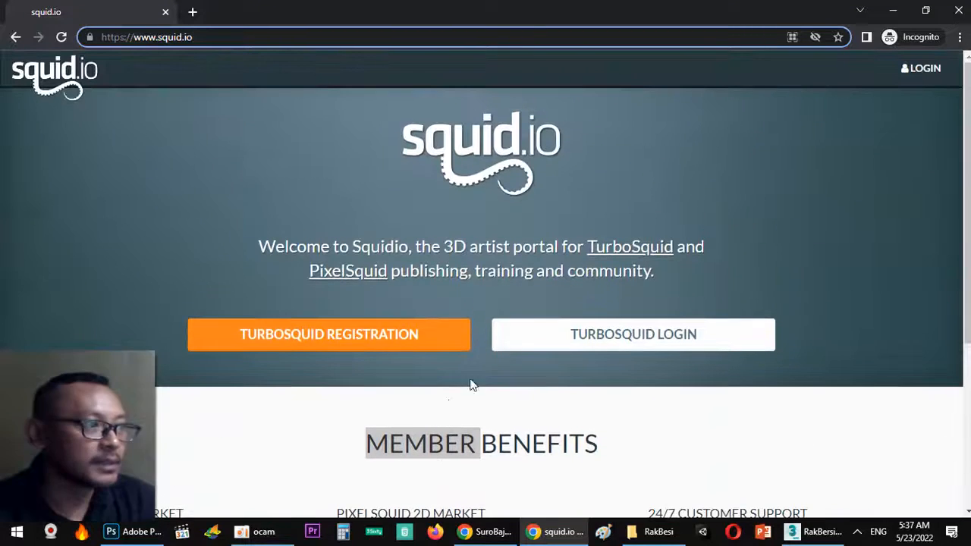
left_click(382, 369)
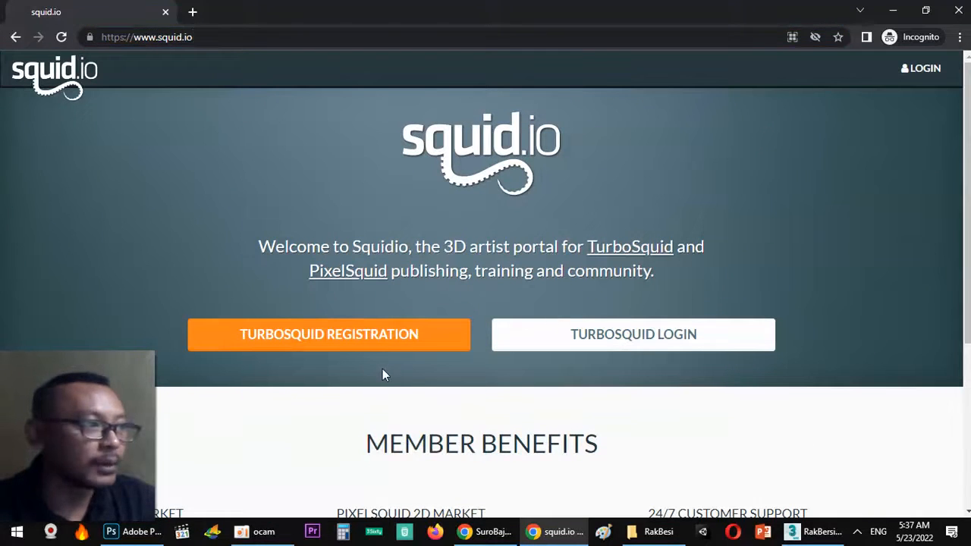
left_click(608, 254)
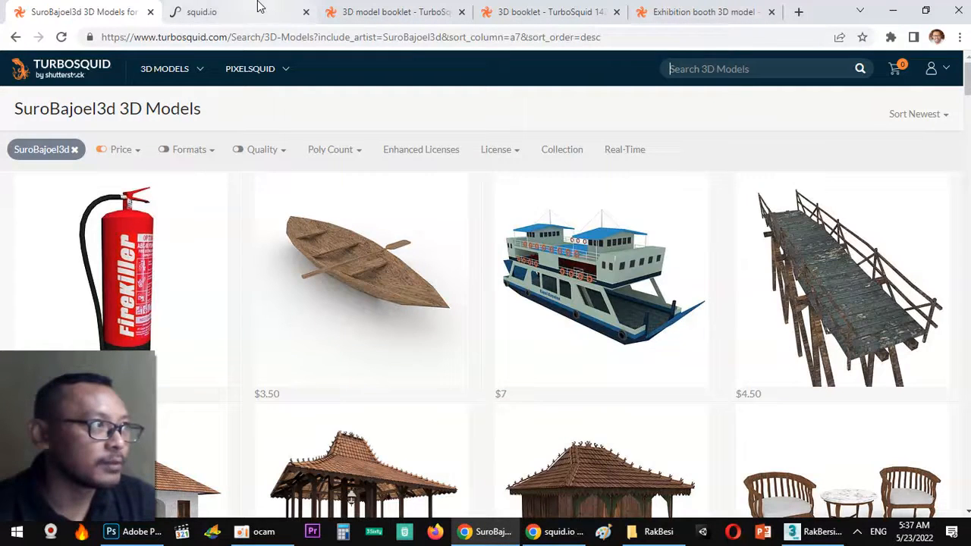
Step: Open a new product draft in the TurboSquid Publisher from the squid.io dashboard and look over its fields
left_click(258, 7)
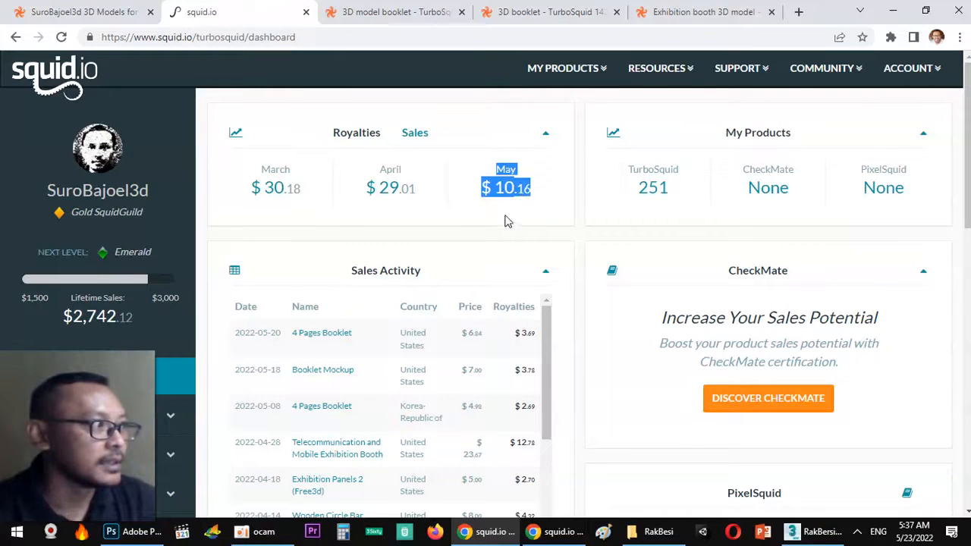
scroll(152, 280, "down", 2)
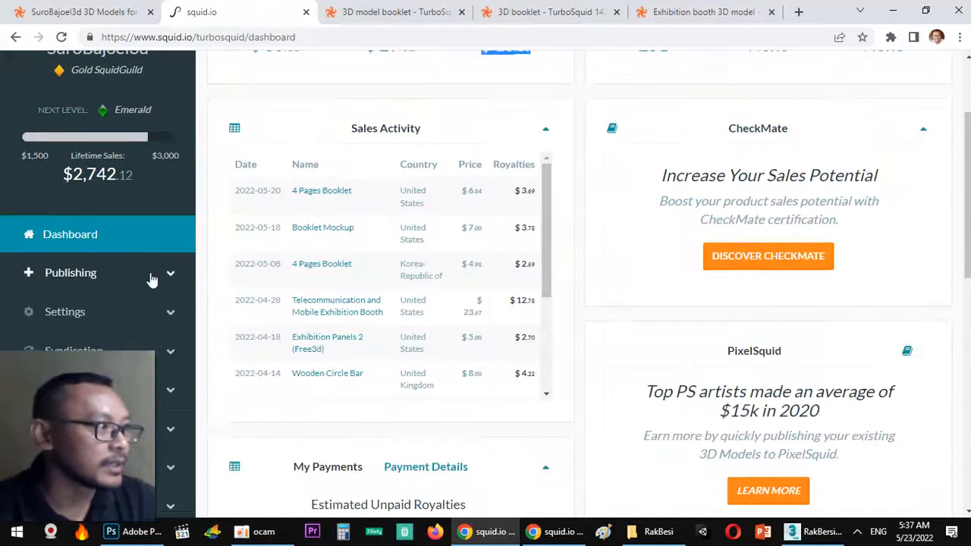
left_click(205, 164)
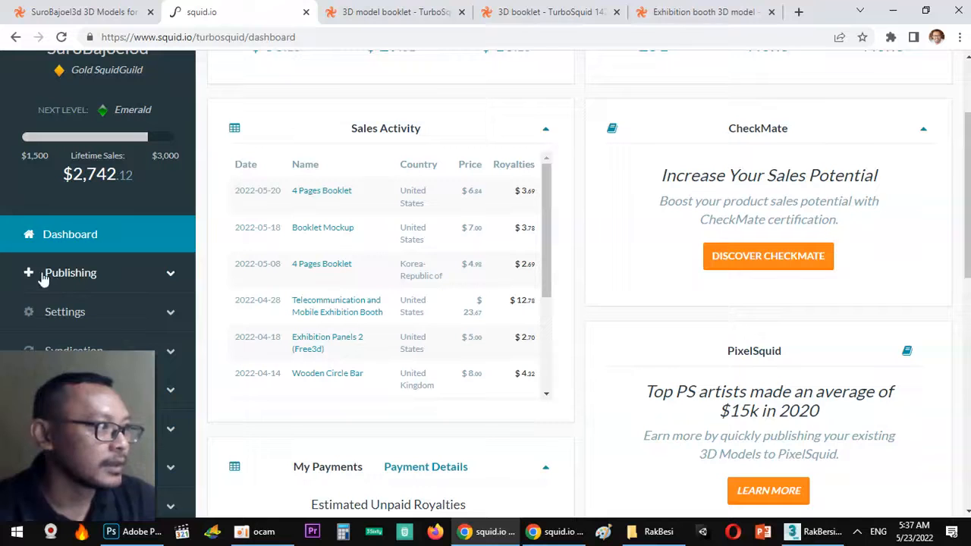
left_click(169, 275)
scroll(110, 273, "down", 2)
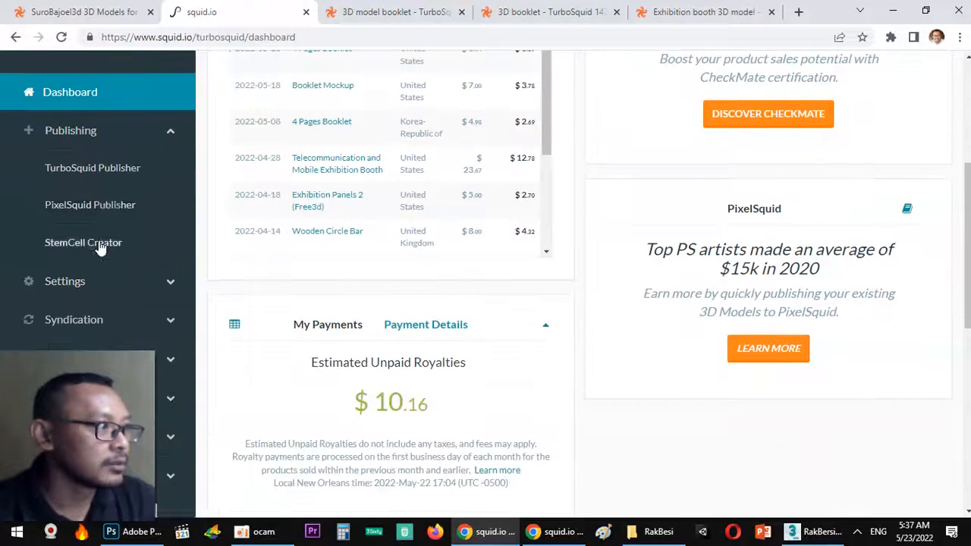
left_click(119, 174)
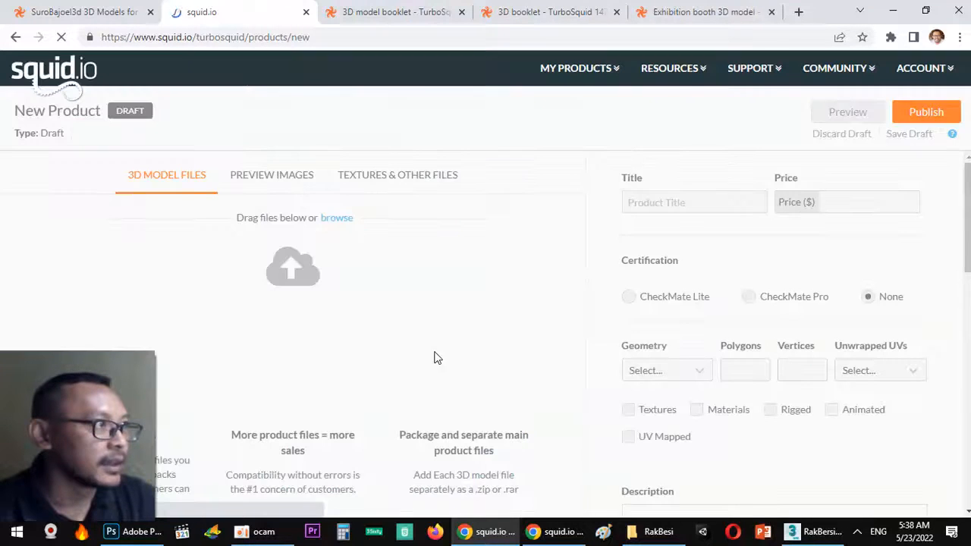
scroll(754, 399, "down", 3)
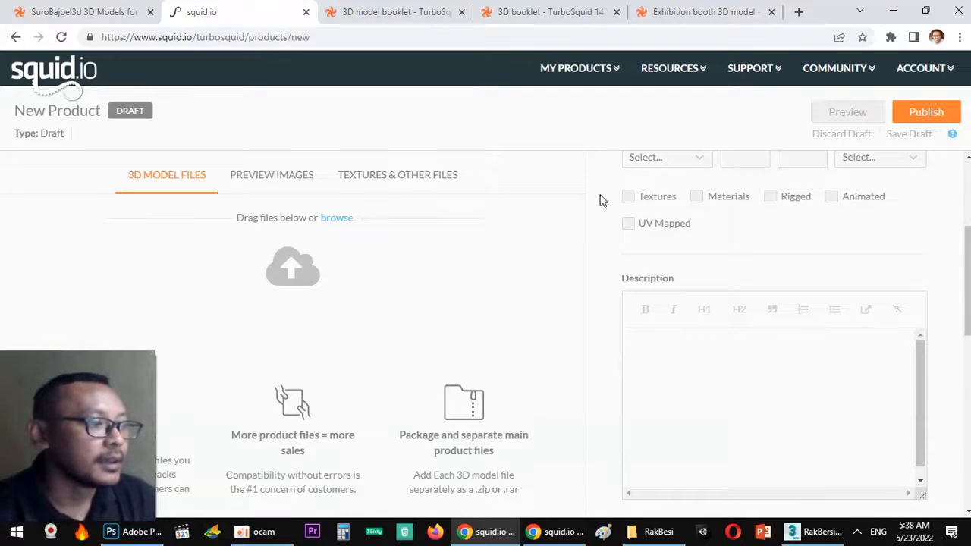
Step: Switch to 3ds Max to inspect the shelf model from several angles, and check its source file in the RakBesi folder
left_click(813, 531)
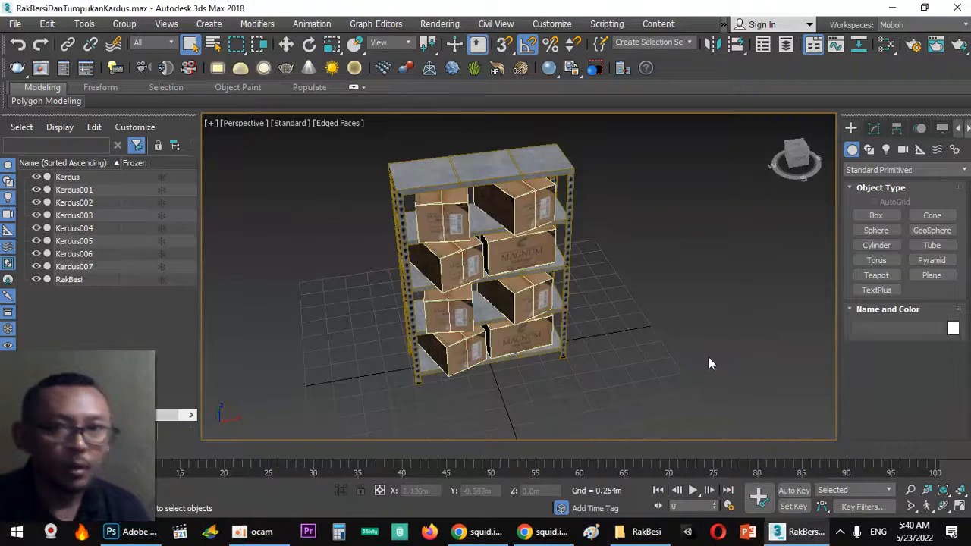
left_click_drag(663, 427, 682, 369)
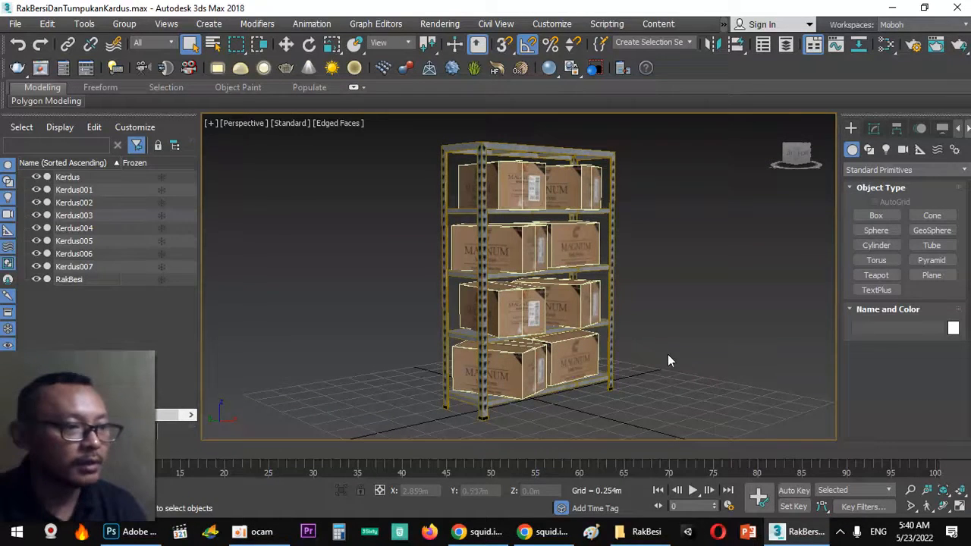
left_click(641, 531)
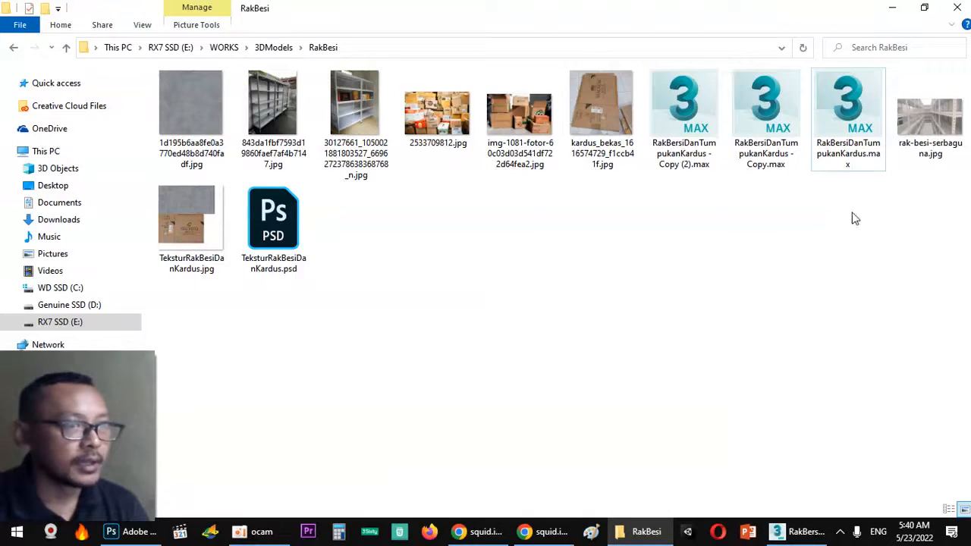
left_click(840, 132)
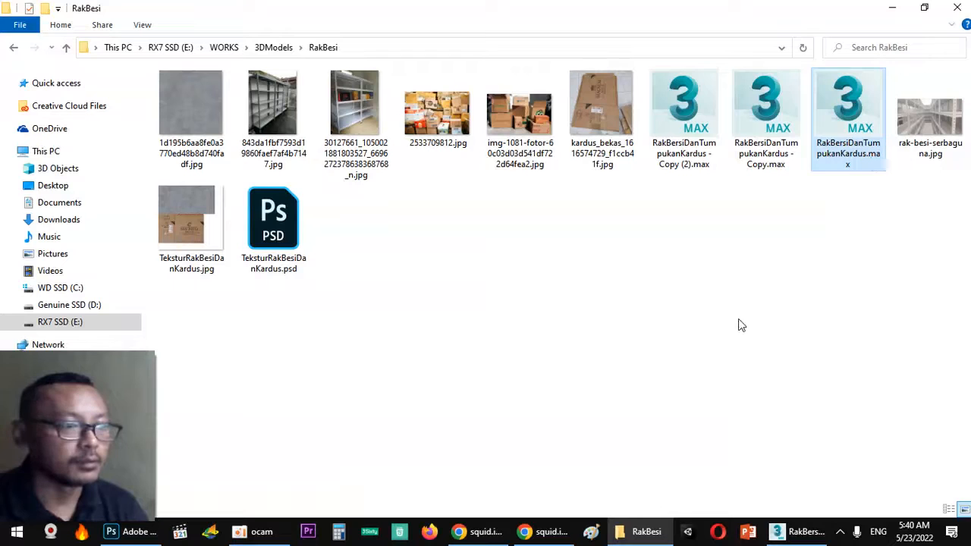
left_click(677, 325)
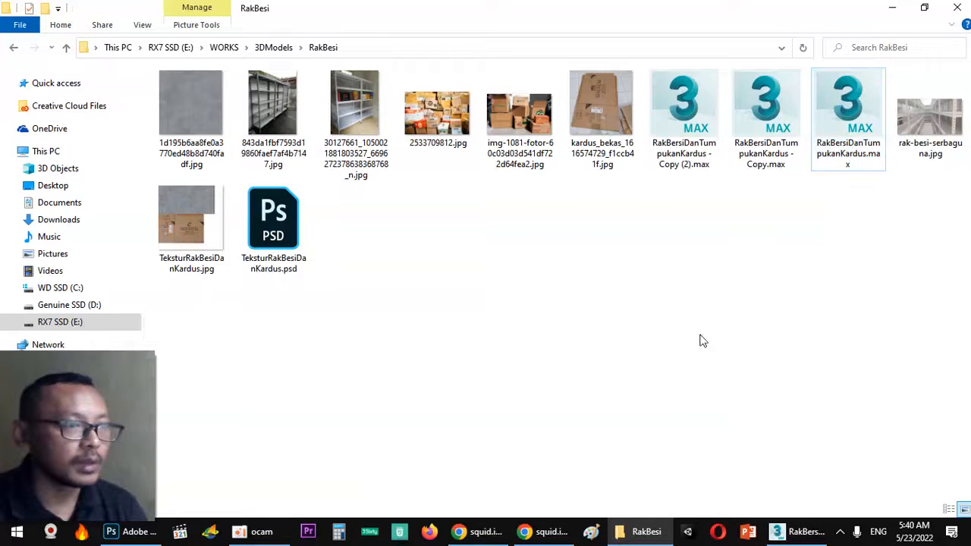
key("alt+Tab")
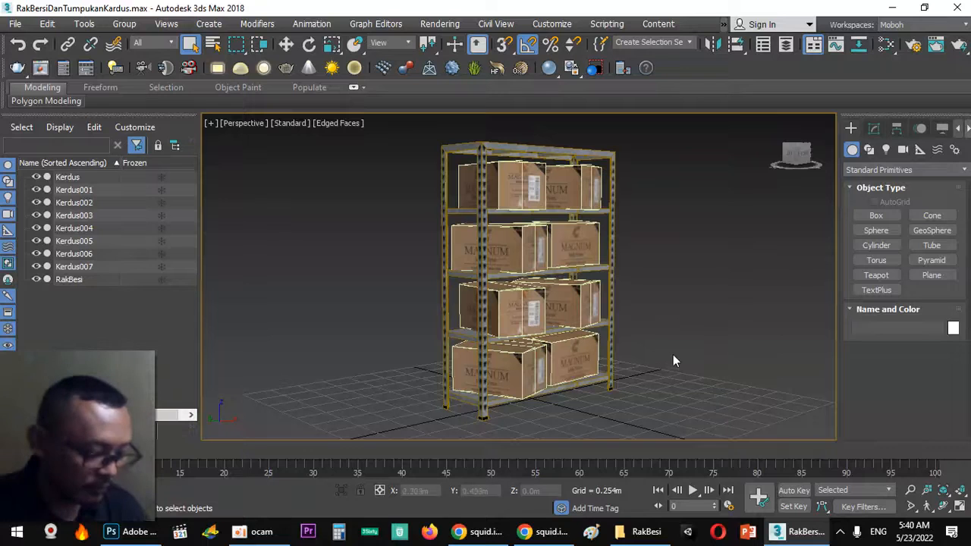
left_click_drag(675, 355, 689, 371)
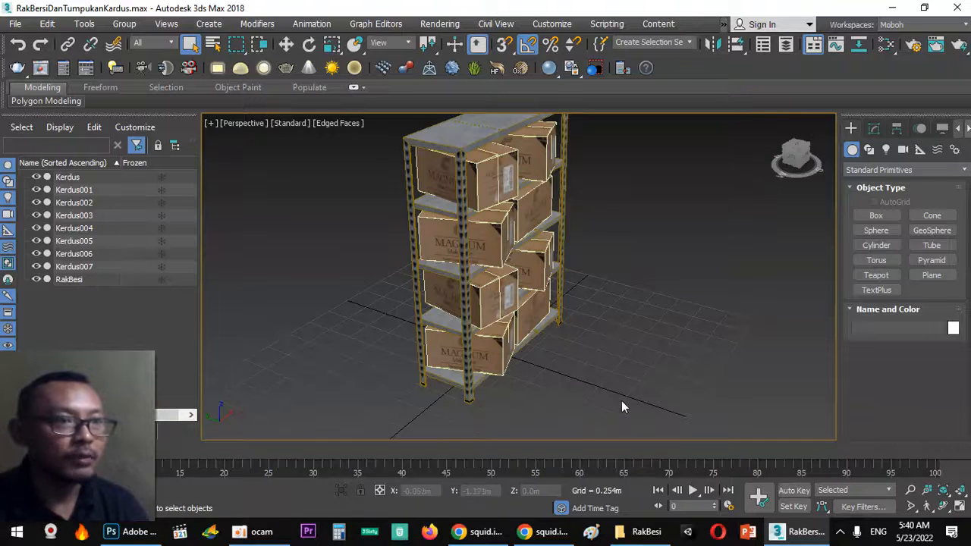
Step: Select the shelf with all its cardboard boxes and start exporting the selected objects
left_click_drag(628, 377, 298, 126)
scroll(627, 397, "down", 4)
scroll(629, 397, "up", 4)
scroll(623, 377, "down", 3)
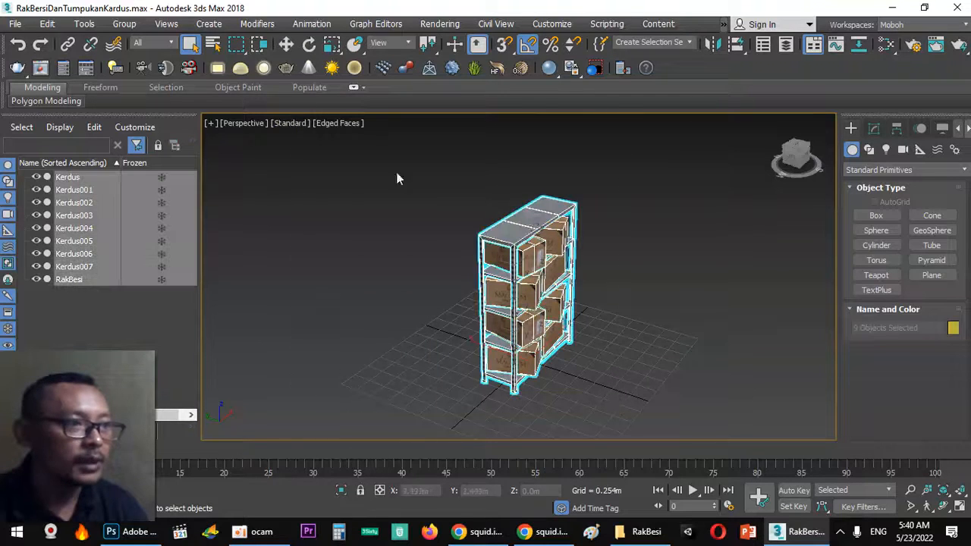
left_click(16, 23)
mouse_move(103, 238)
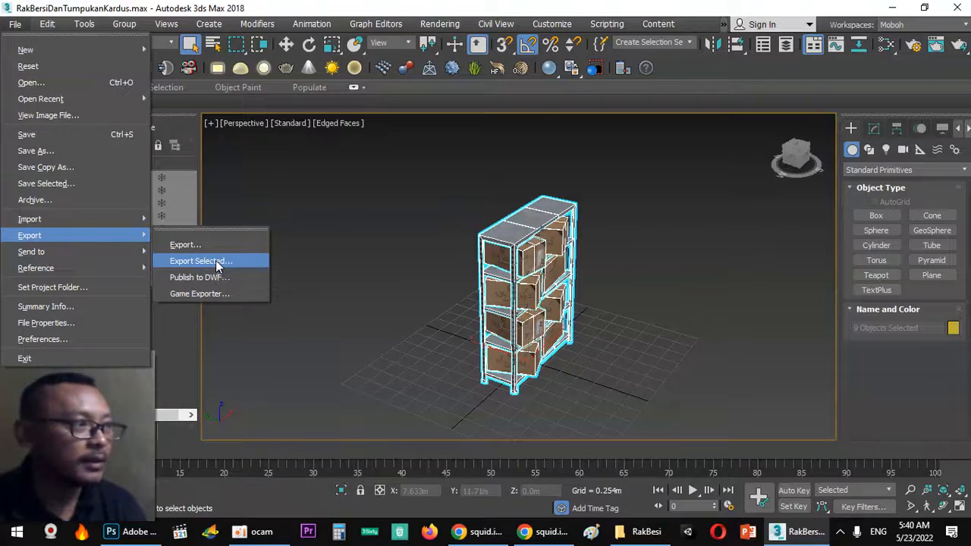
left_click(218, 265)
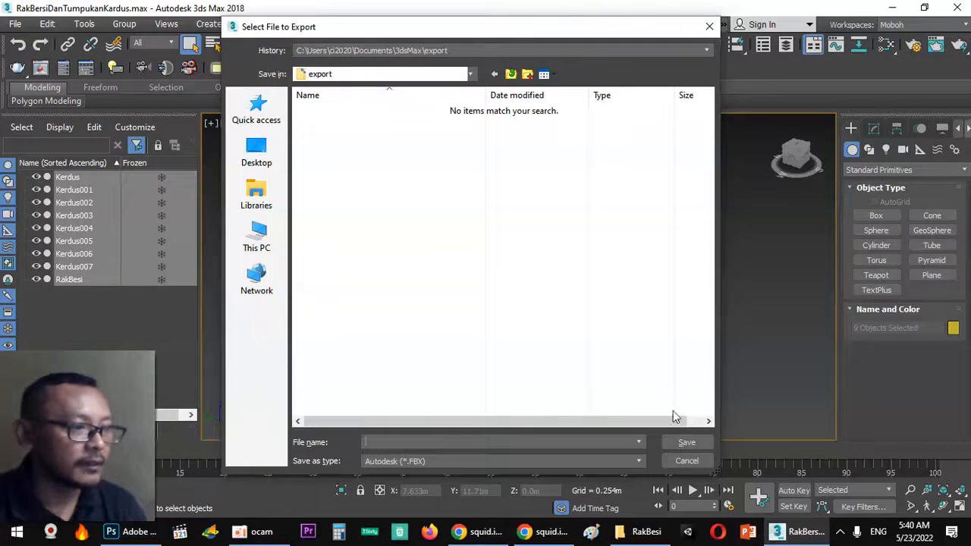
Step: Copy the RakBesi folder path from File Explorer and set the export location to E:\WORKS\3DModels\RakBesi
left_click(649, 531)
left_click(501, 50)
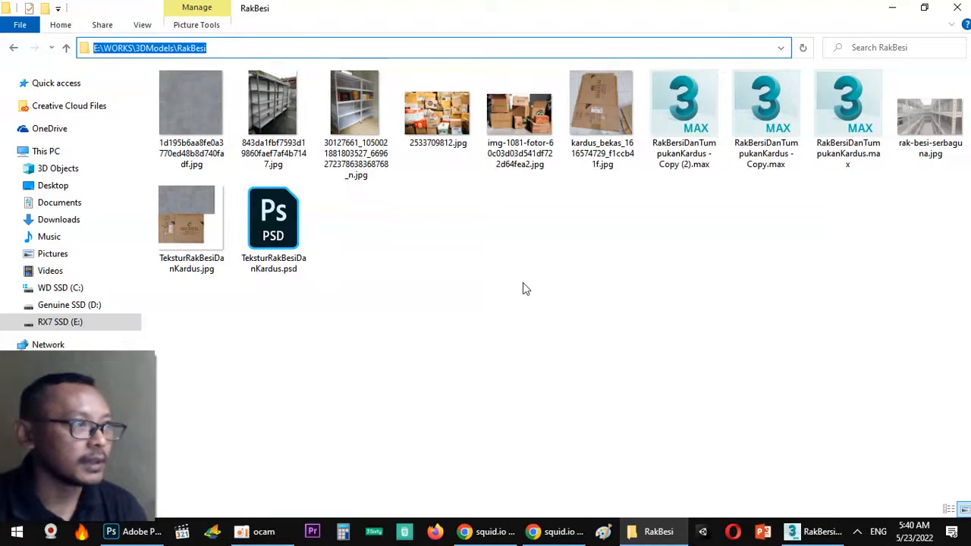
key("ctrl+c")
key("alt+Tab")
left_click(455, 442)
key("ctrl+v")
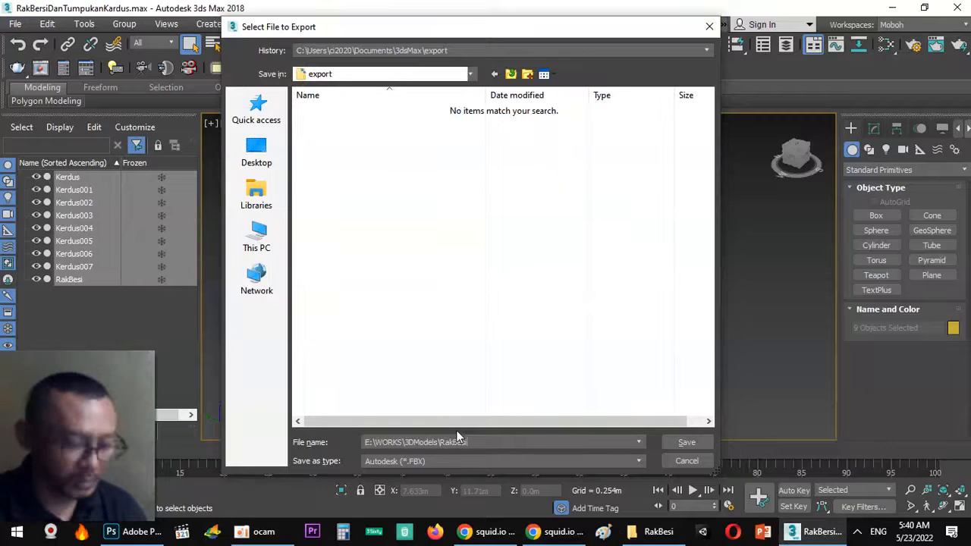
key("Return")
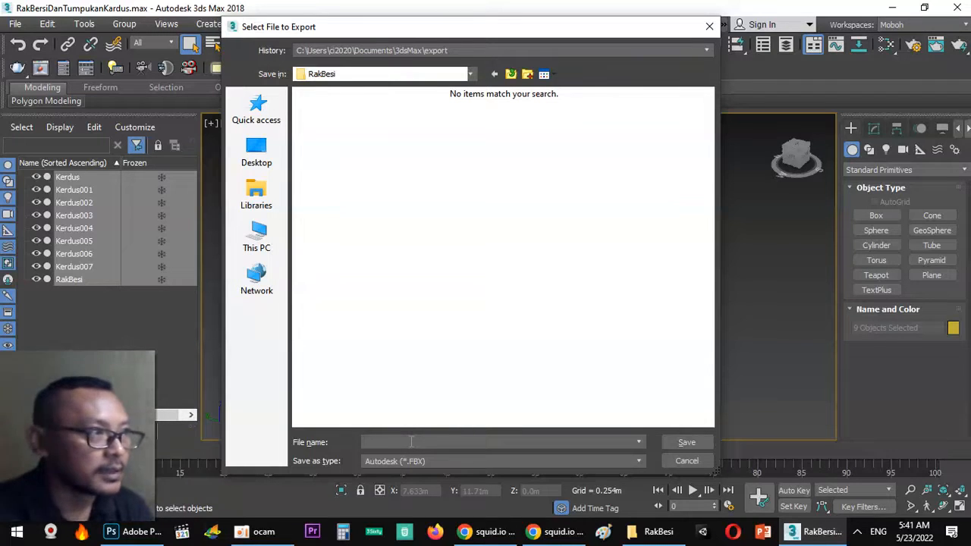
Step: Export the selected objects as an FBX file named RakBesi, accepting the export settings
type("RakBesi")
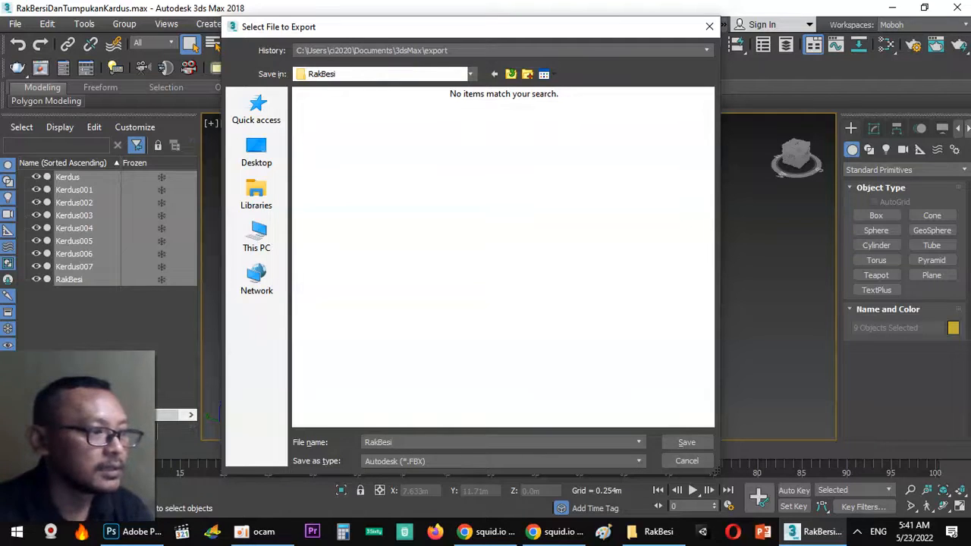
left_click(687, 442)
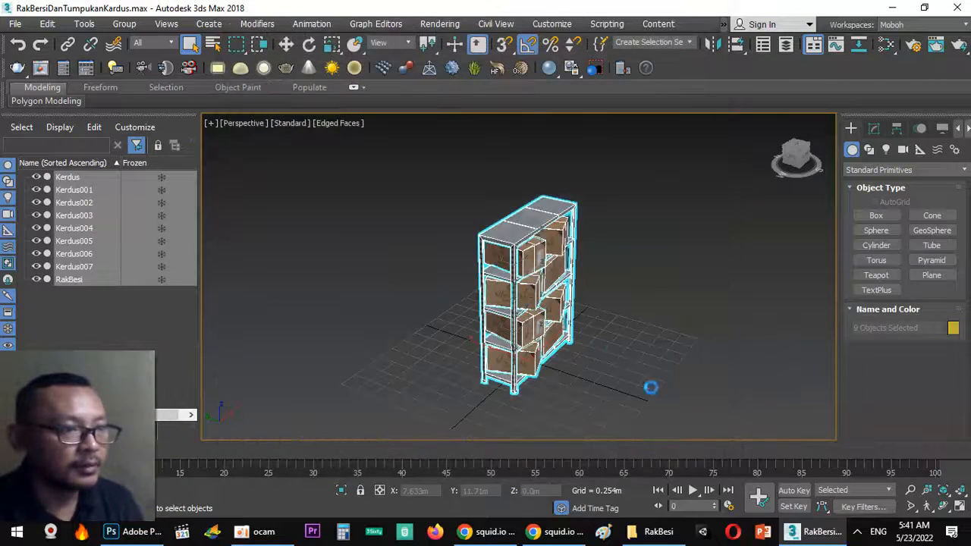
left_click(614, 497)
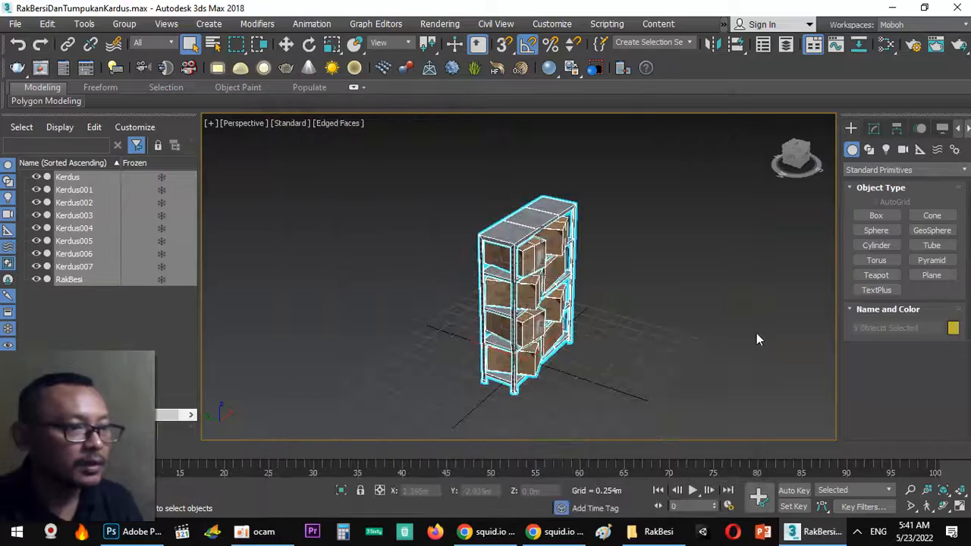
Step: Check the RakBesi folder in File Explorer for the exported RakBesi.FBX file
left_click(653, 532)
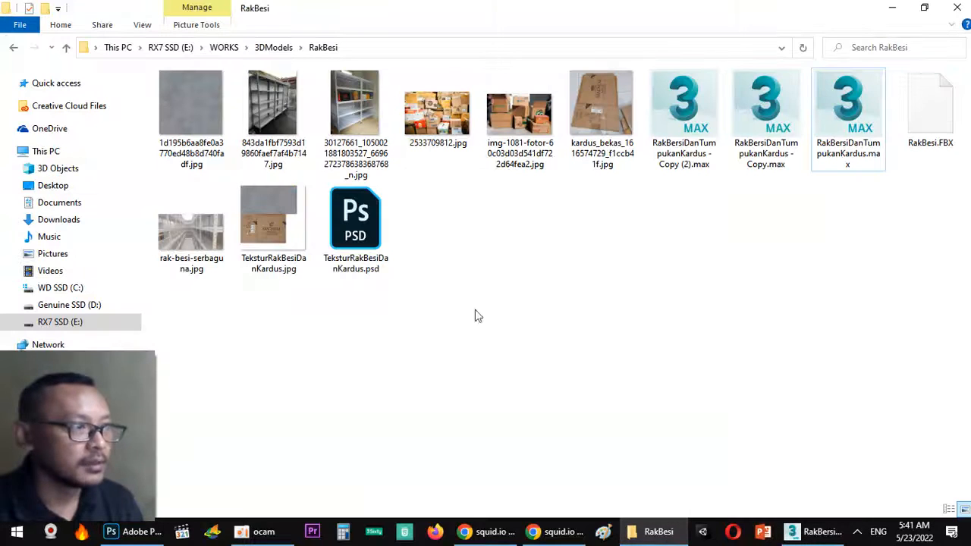
left_click(939, 127)
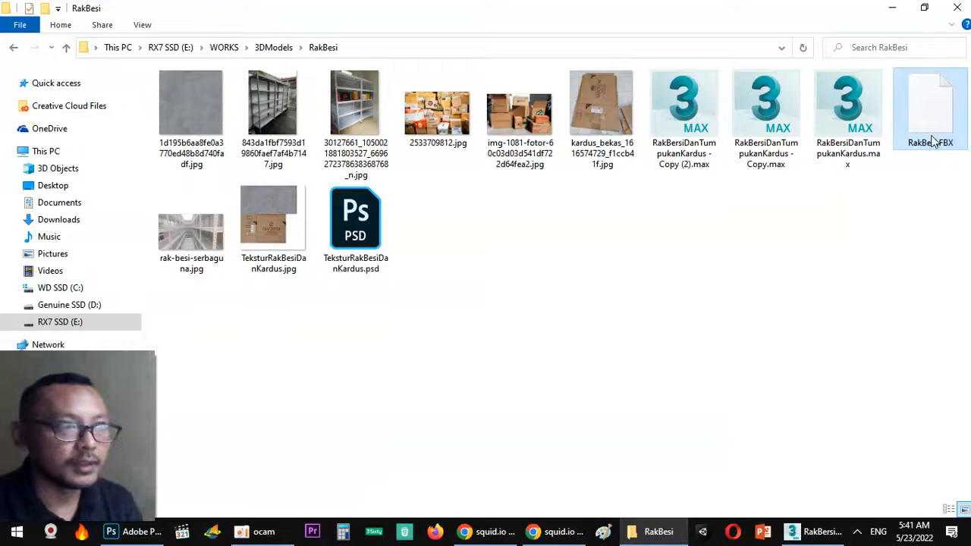
left_click(741, 261)
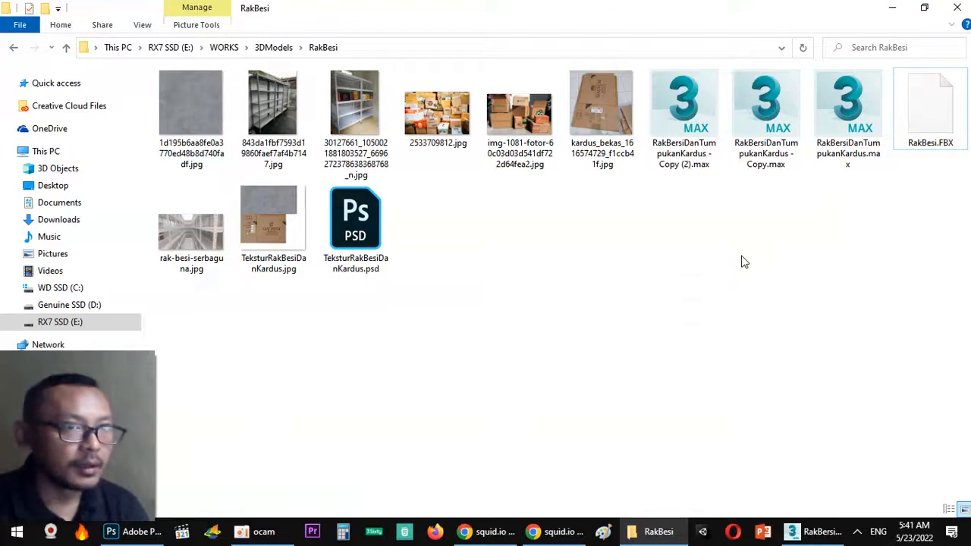
Step: Return to 3ds Max, hide the viewport grid and display the deselected shelf model with Wireframe Override
key("alt+Tab")
left_click_drag(584, 339, 583, 318)
left_click(629, 326)
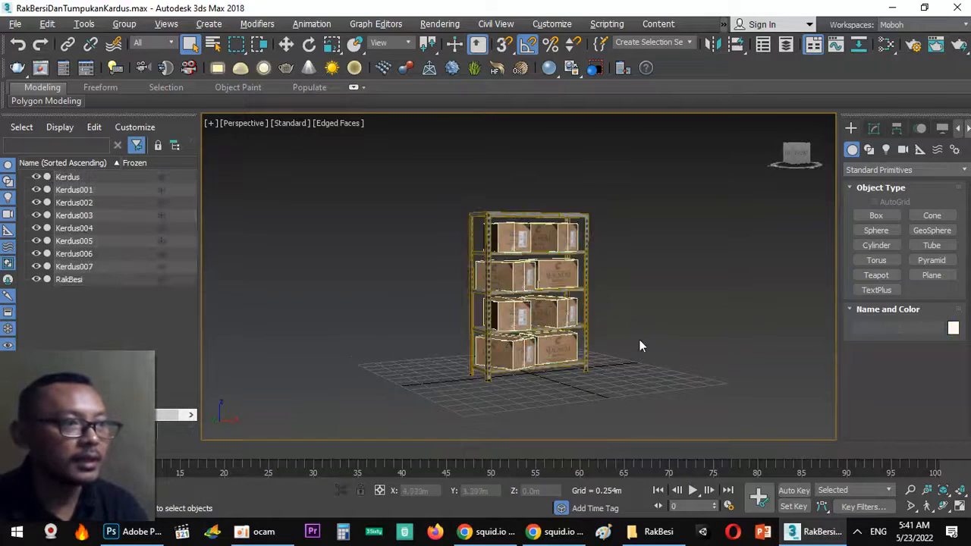
scroll(639, 347, "up", 3)
left_click_drag(616, 361, 627, 380)
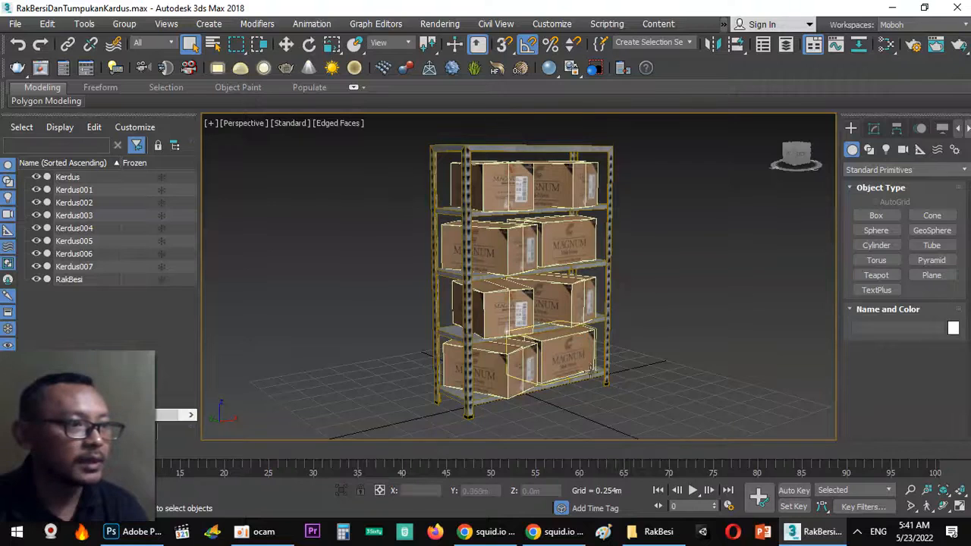
left_click_drag(634, 384, 635, 380)
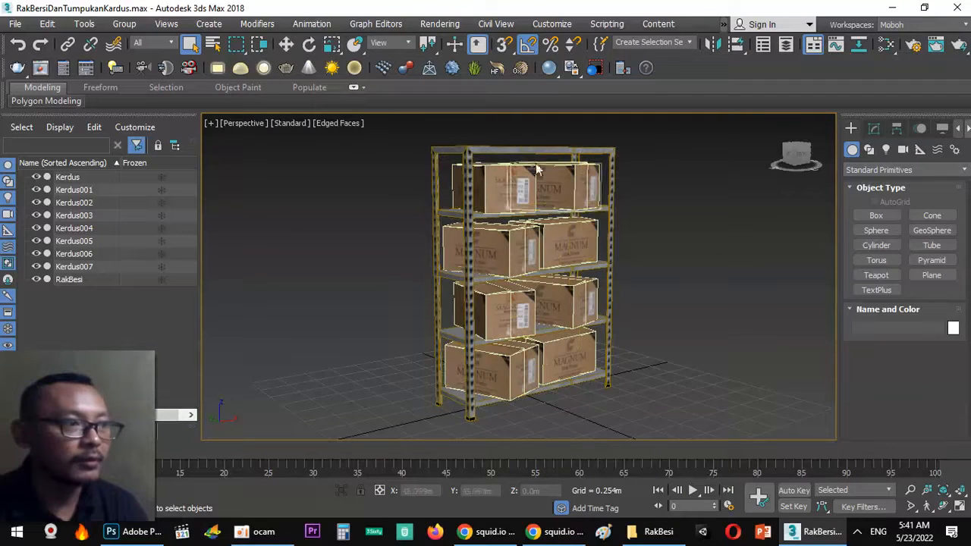
key("g")
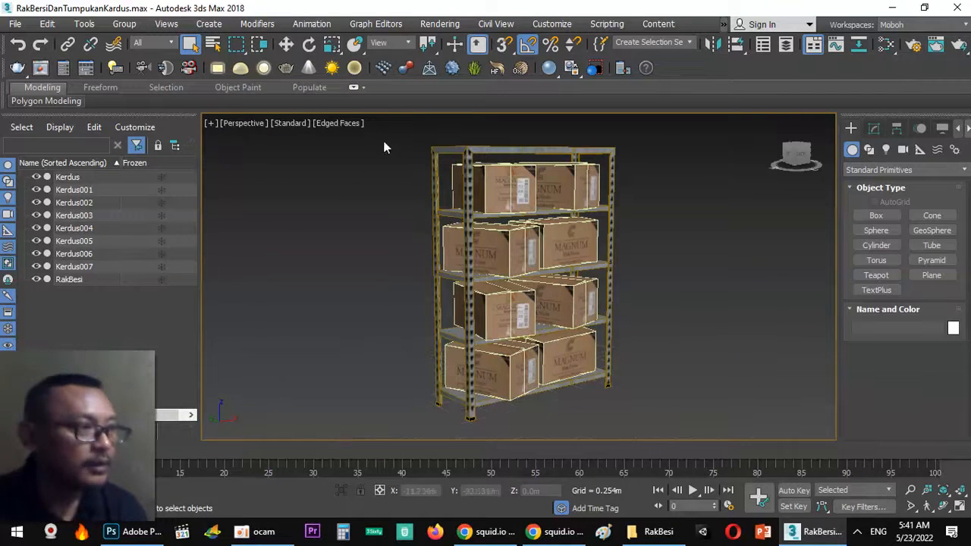
left_click(344, 126)
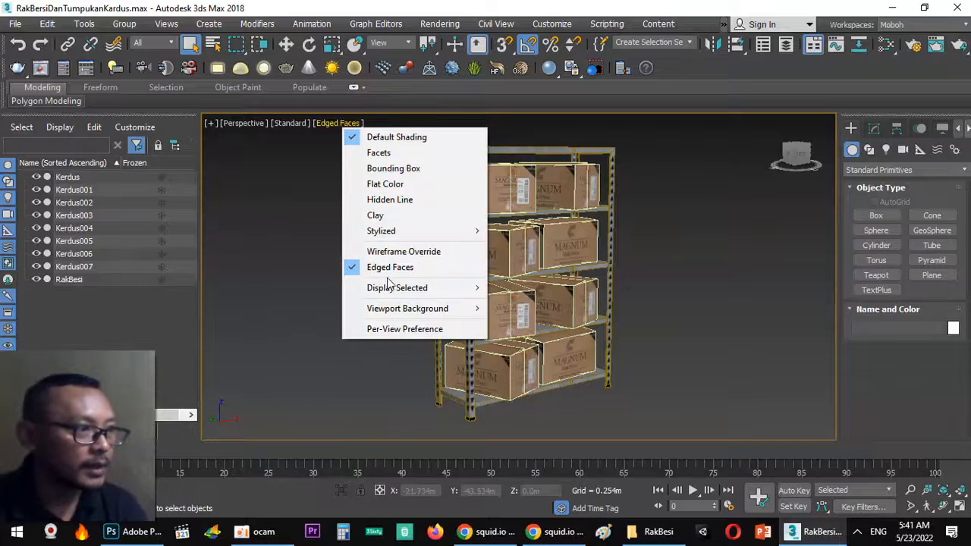
left_click(400, 256)
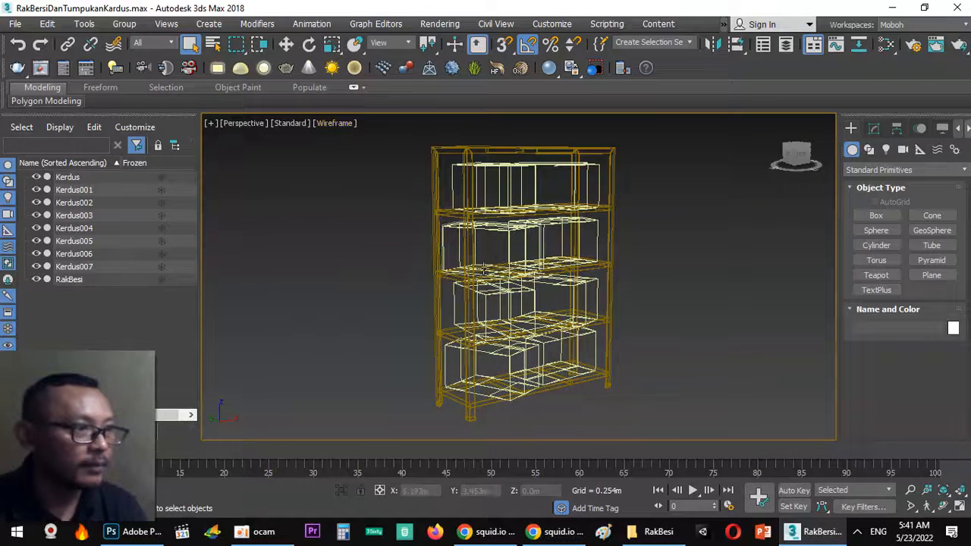
Step: Select the shelf with all its cardboard boxes, set their object color to white, and clear the selection
left_click_drag(357, 206, 226, 80)
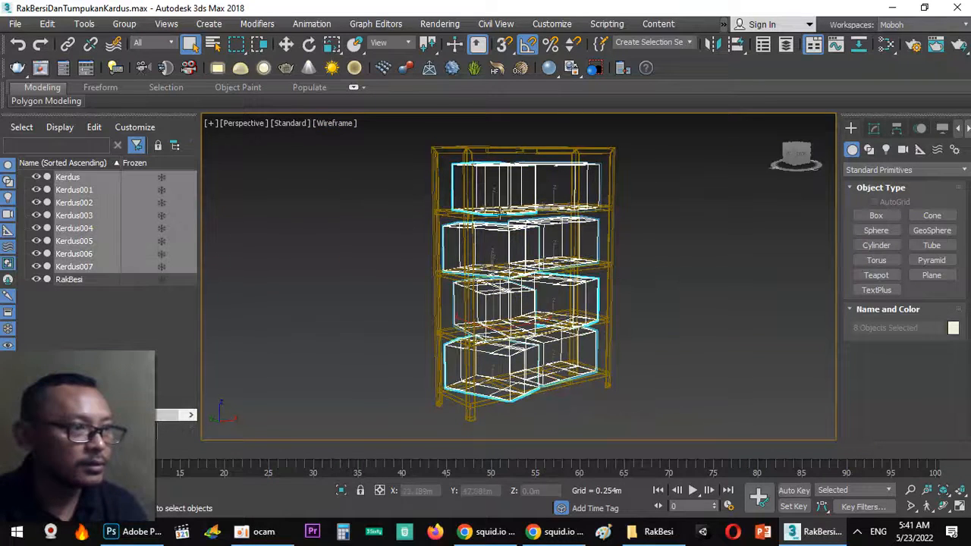
left_click_drag(678, 431, 679, 433)
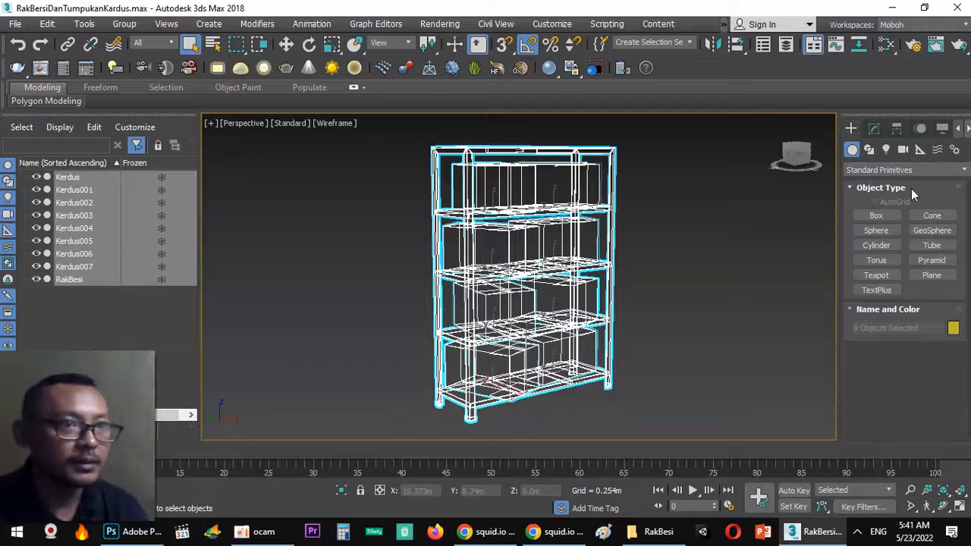
left_click(698, 193)
key("ctrl+a")
left_click(682, 392)
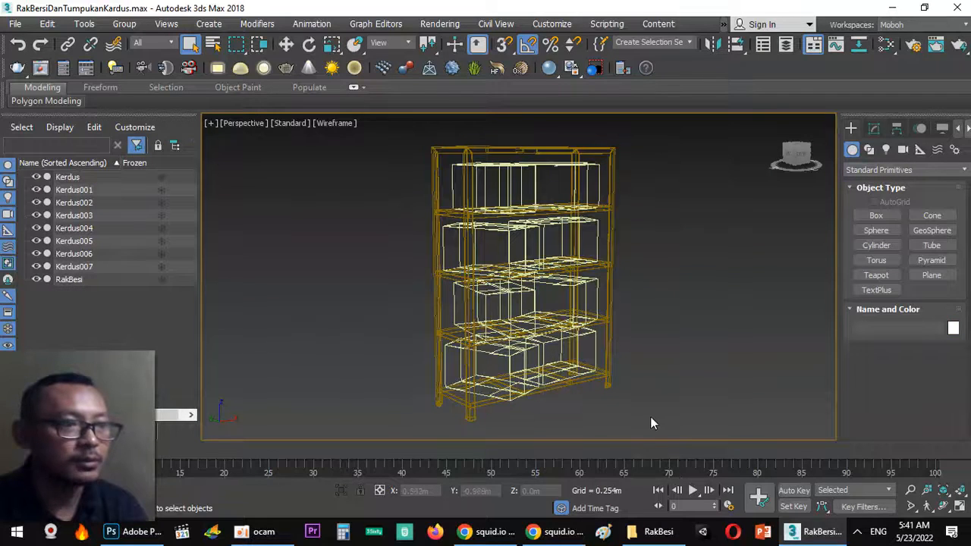
key("ctrl+a")
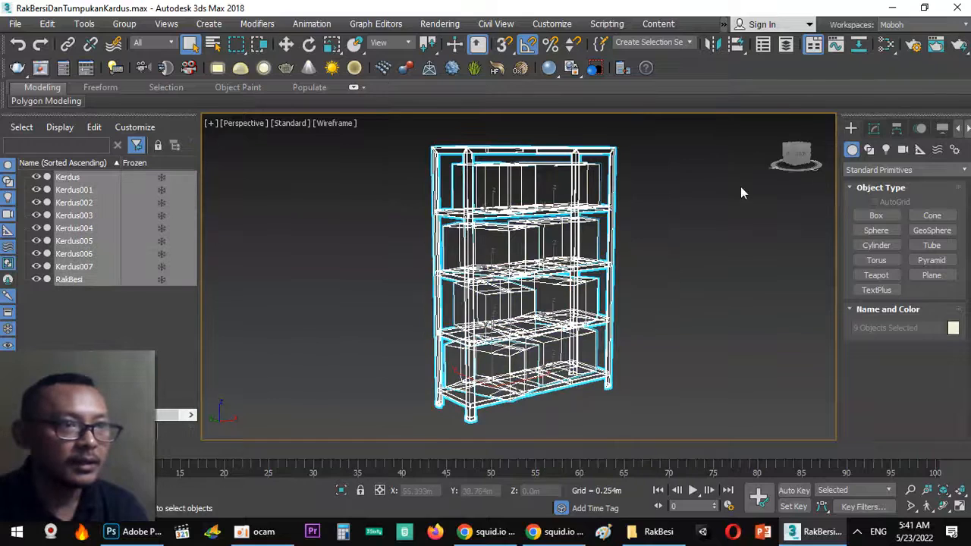
left_click_drag(623, 331, 625, 347)
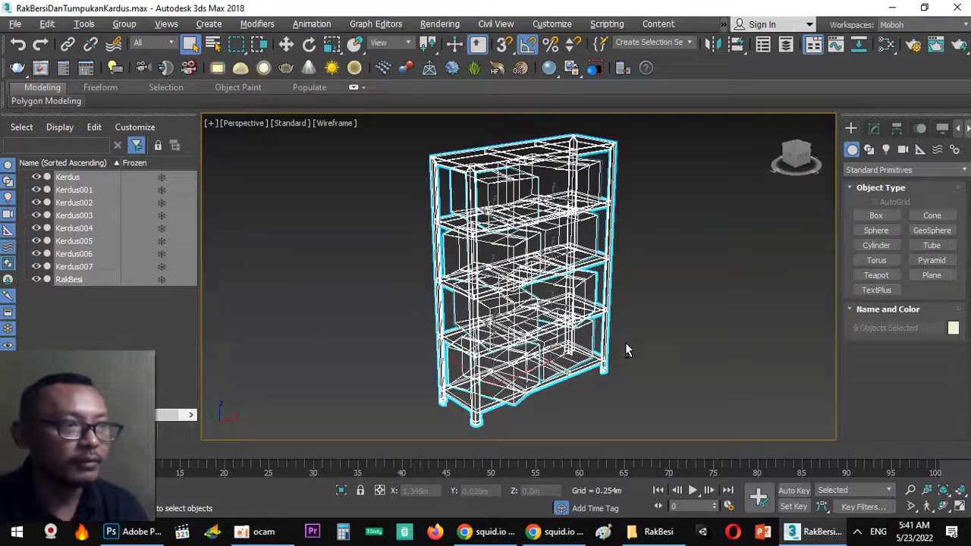
left_click(655, 353)
key("ctrl+a")
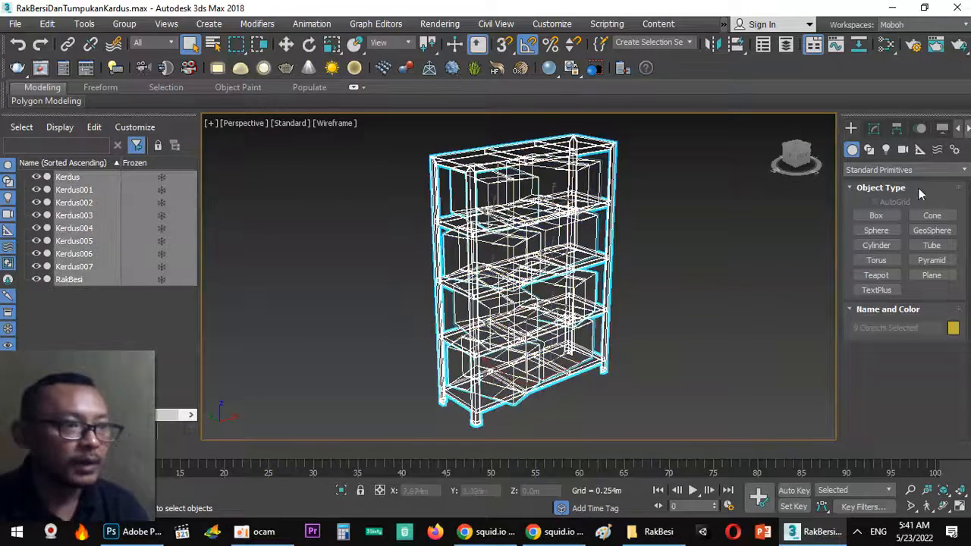
left_click(953, 328)
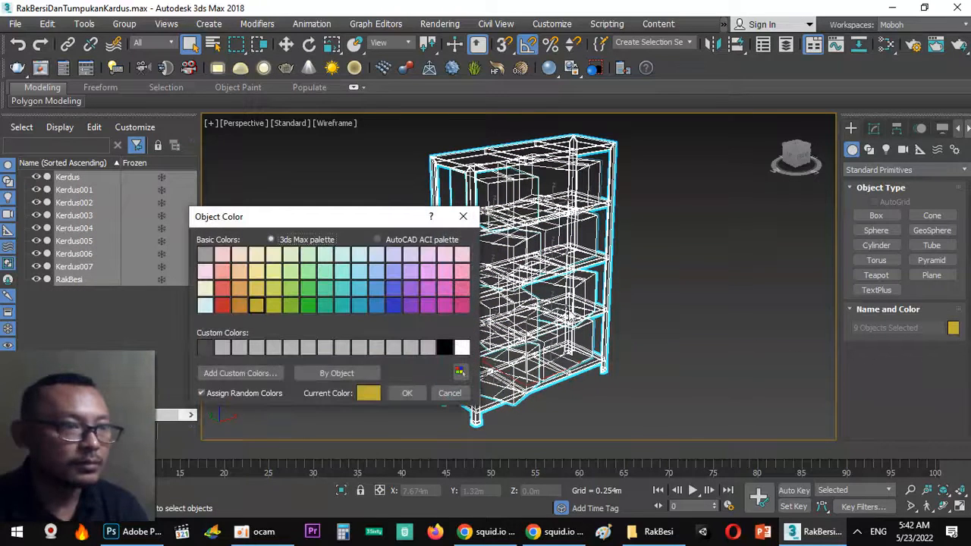
left_click(462, 348)
left_click(406, 393)
left_click(672, 339)
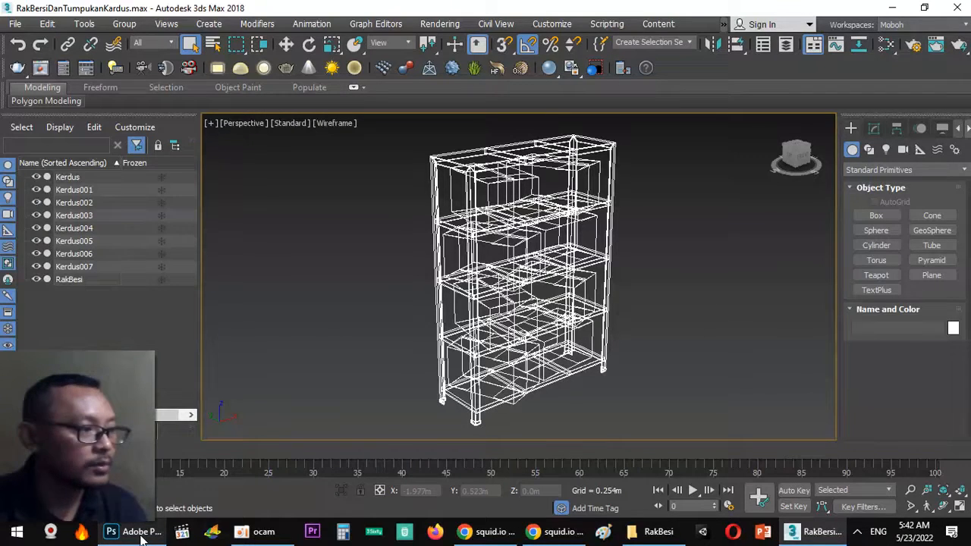
Step: Switch to Photoshop and create a new 1024 x 1024 px document at 72 pixels/inch with a white background
mouse_move(141, 536)
left_click(115, 534)
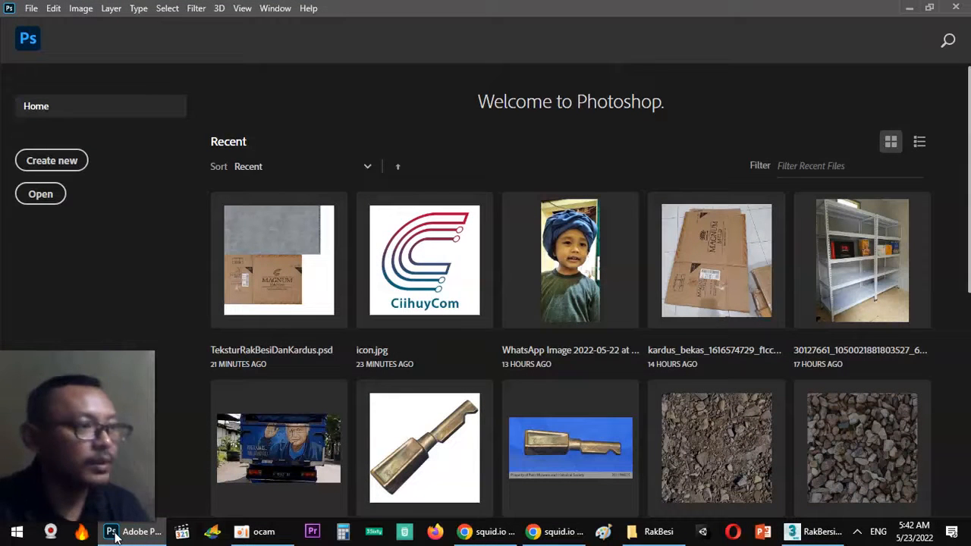
key("ctrl+n")
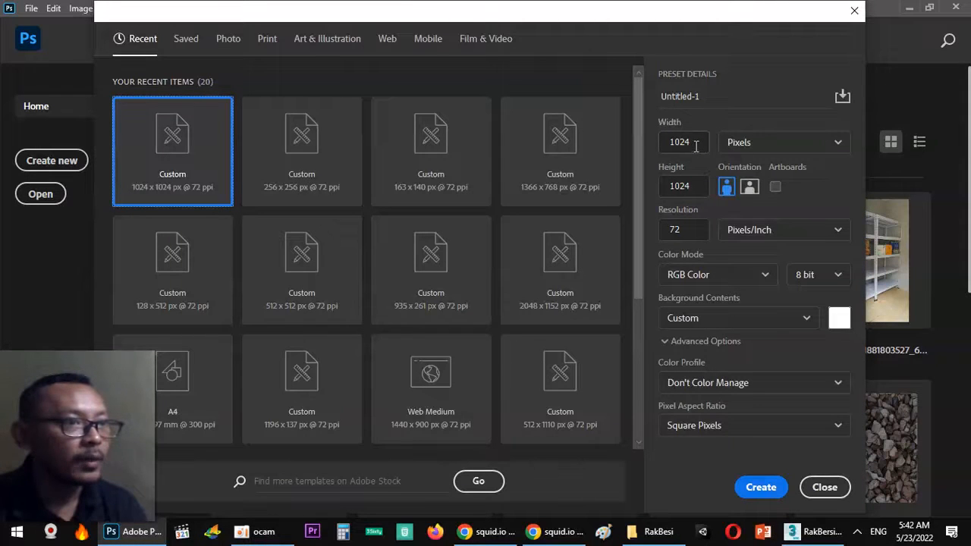
left_click(696, 147)
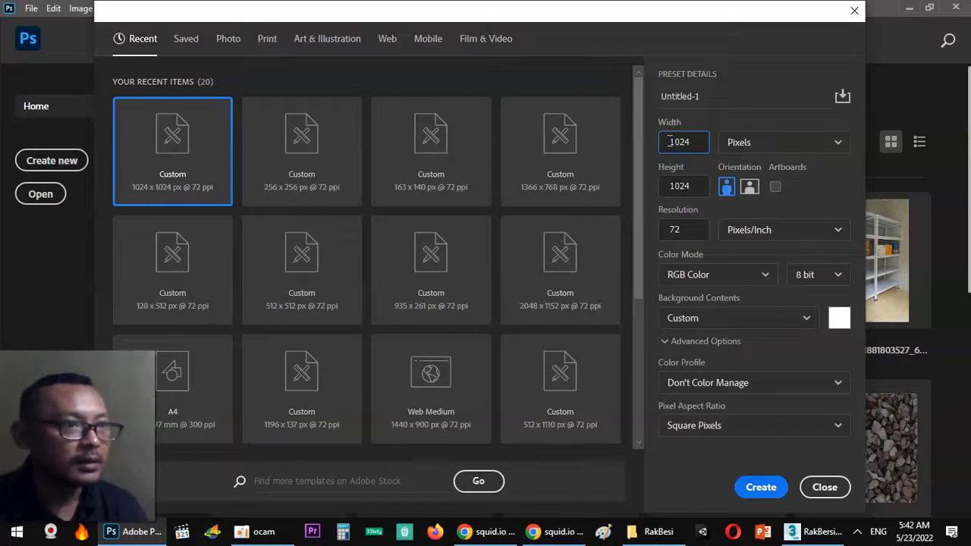
left_click(757, 490)
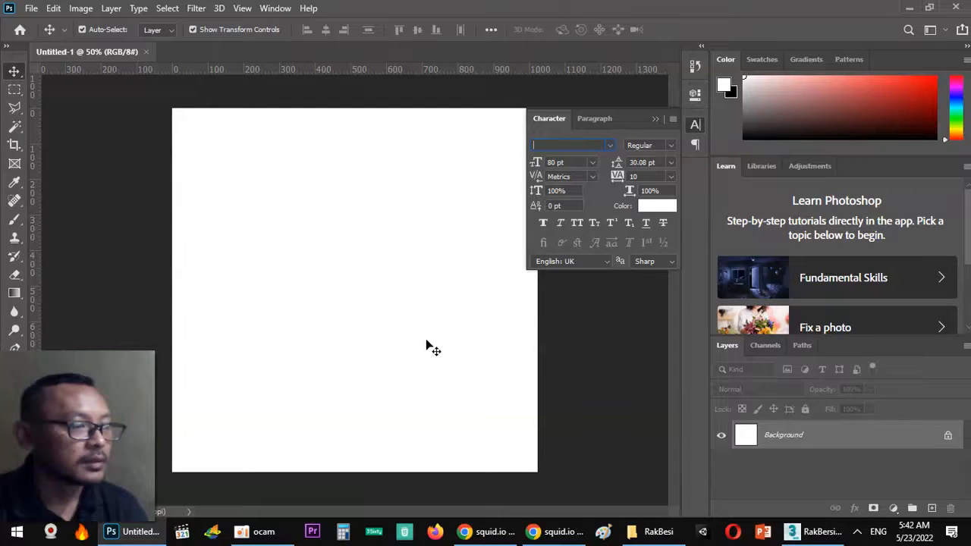
Step: Paste the wireframe screenshot into the document, enlarge it, and position it so the shelf fills most of the canvas
key("ctrl")
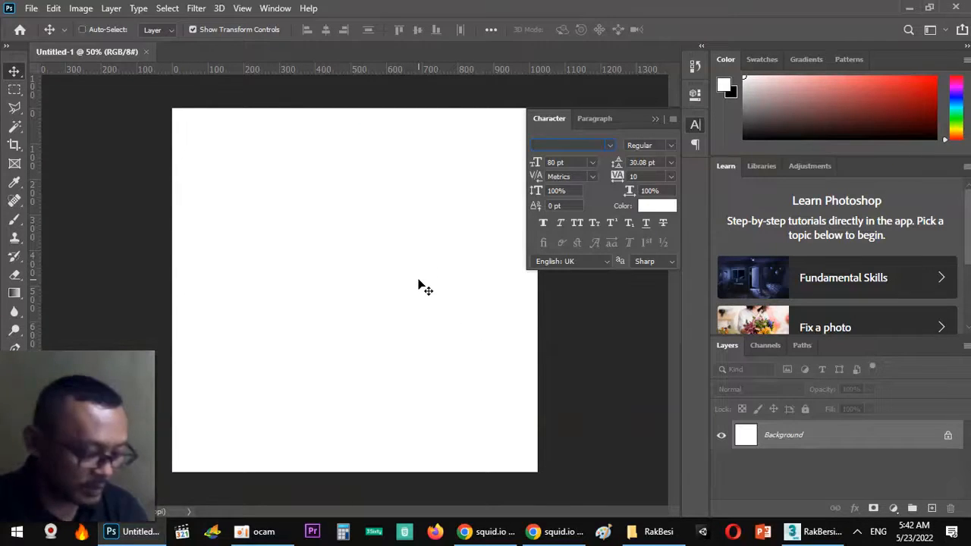
key("ctrl+v")
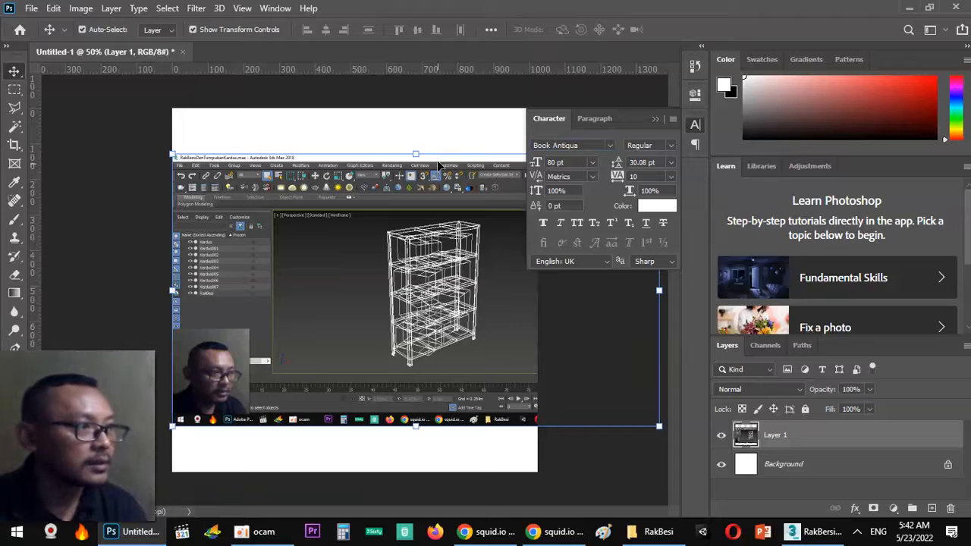
left_click_drag(414, 155, 537, 4)
left_click_drag(500, 374, 345, 337)
key("Return")
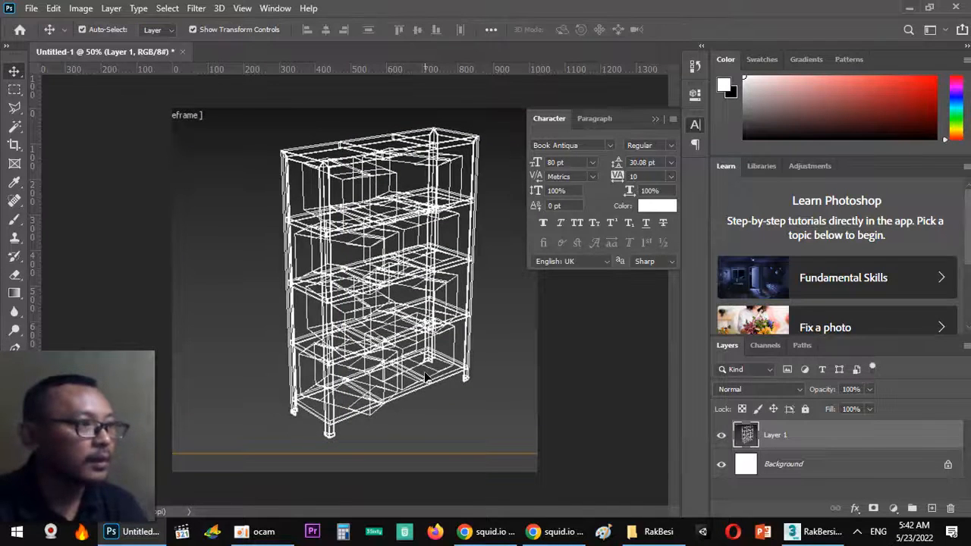
key("shift+Down")
key("shift+Down")
key("shift+Down")
key("shift+Right")
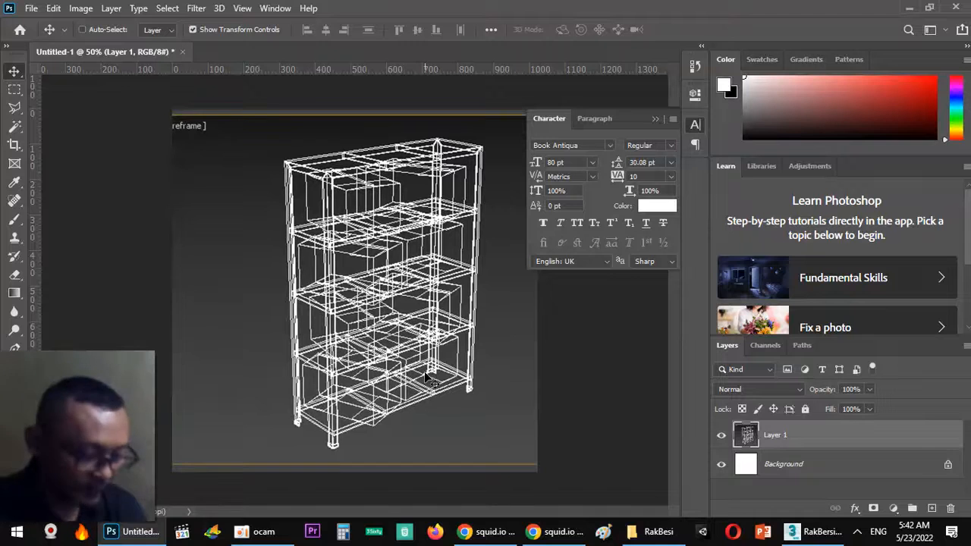
Step: Scale the pasted wireframe layer up a bit more and reposition it so the whole shelf fits within the canvas height
key("ctrl+minus")
left_click_drag(355, 487, 358, 531)
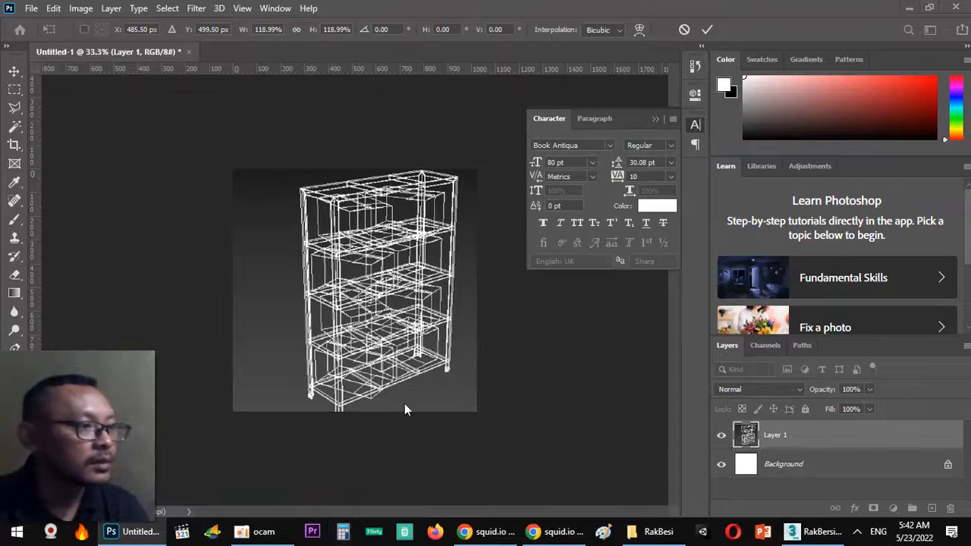
key("XF86Calculator")
left_click(618, 139)
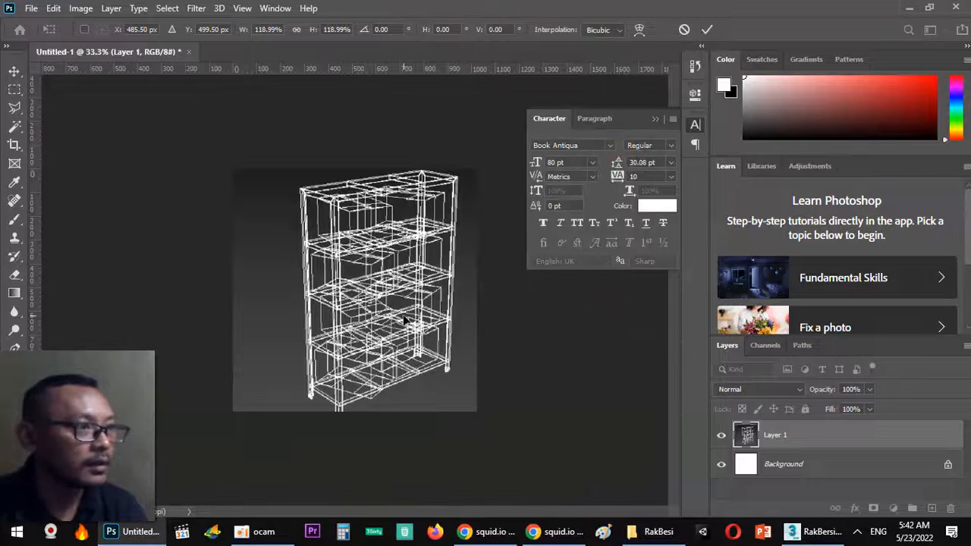
mouse_move(366, 355)
left_mouse_down()
mouse_move(363, 328)
mouse_move(359, 342)
left_mouse_up()
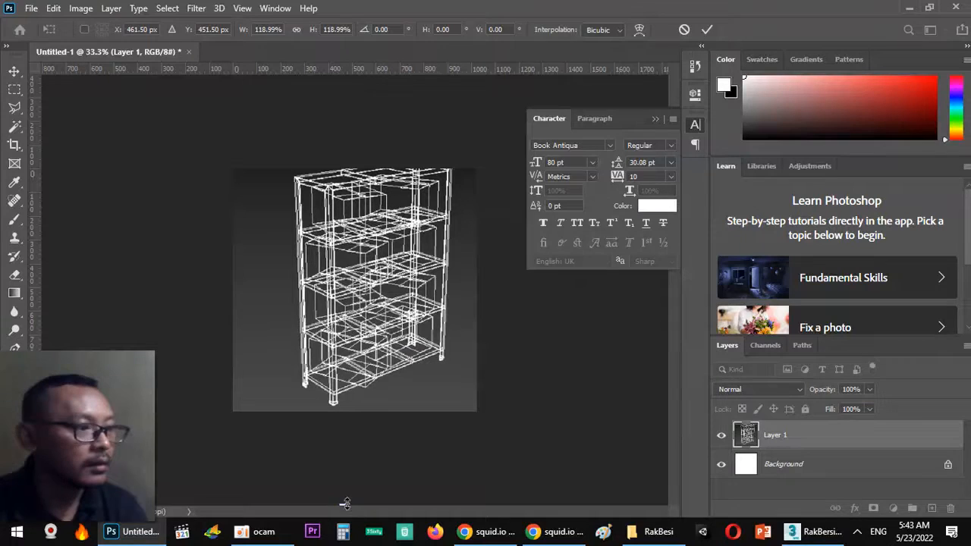
left_click_drag(344, 502, 343, 489)
mouse_move(376, 431)
left_mouse_down()
mouse_move(382, 417)
mouse_move(363, 421)
left_mouse_up()
key("Return")
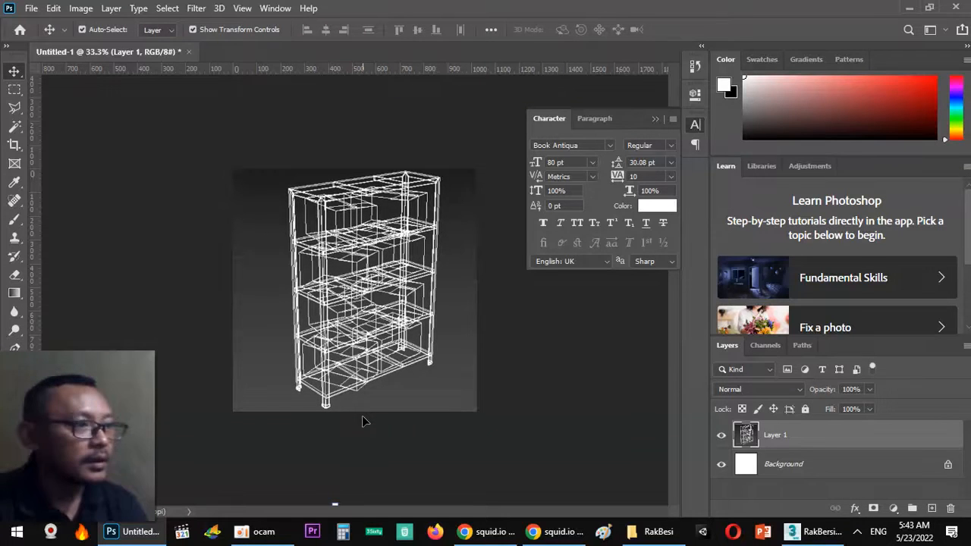
Step: Save the wireframe composition as a JPEG named 0 in the RakBesi folder, with quality 7 and the Baseline (Standard) format
key("ctrl+shift+s")
left_click(375, 349)
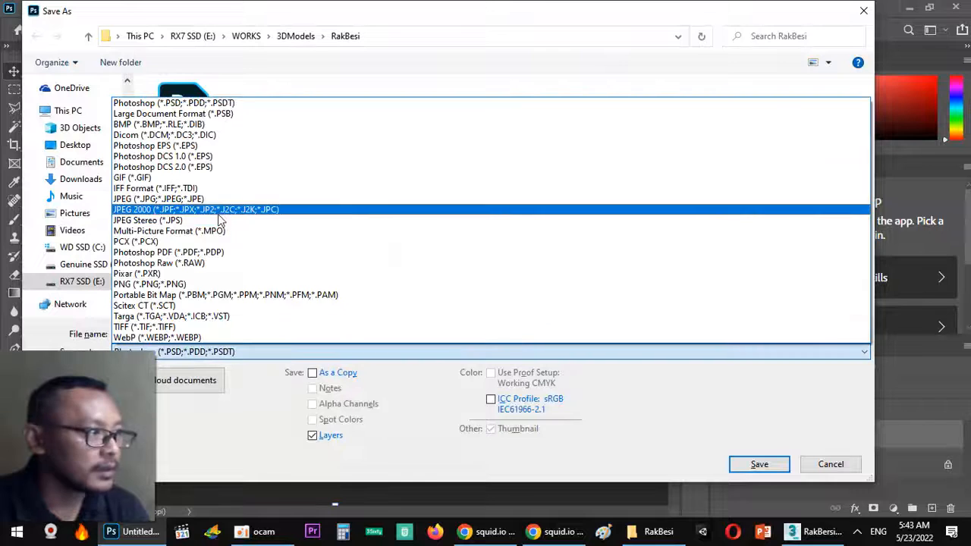
left_click(189, 209)
key("alt+Down")
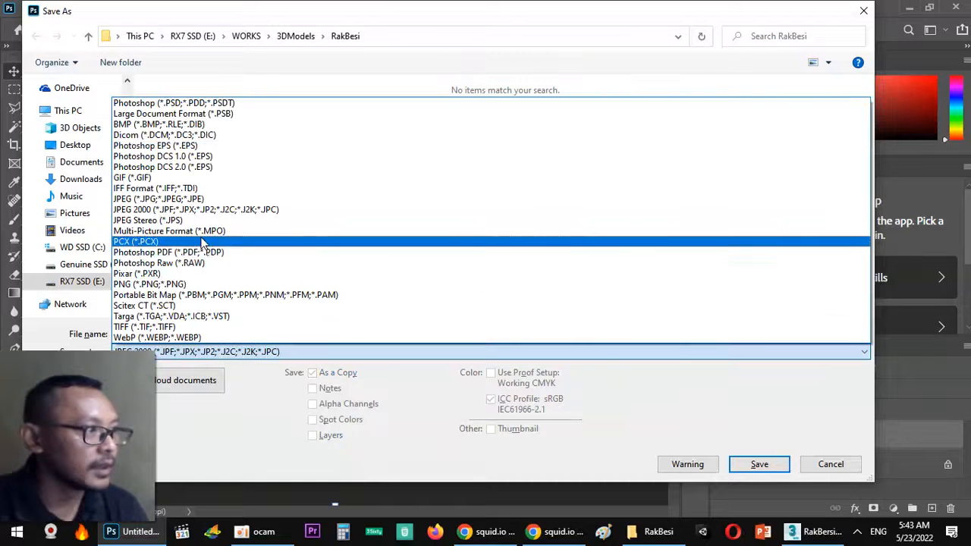
left_click(193, 201)
double_click(324, 332)
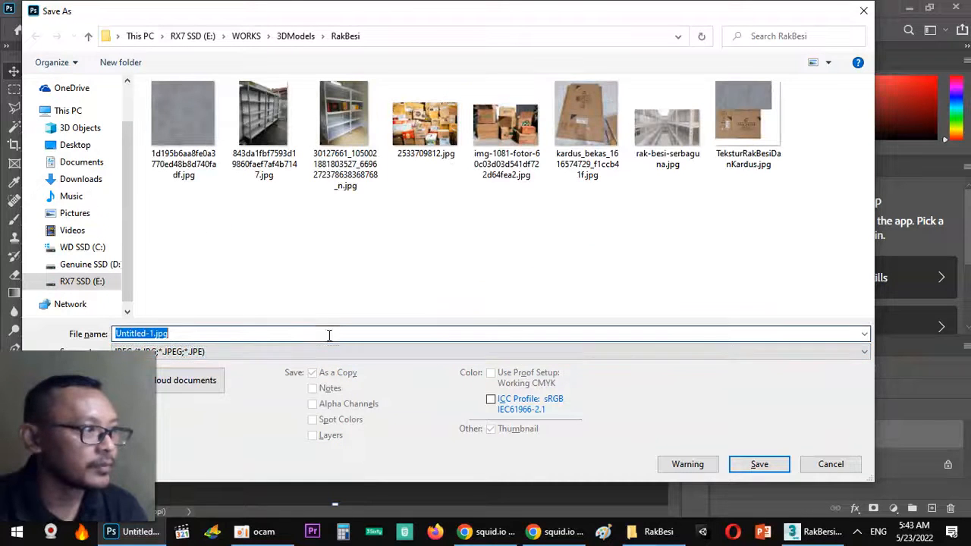
type("0")
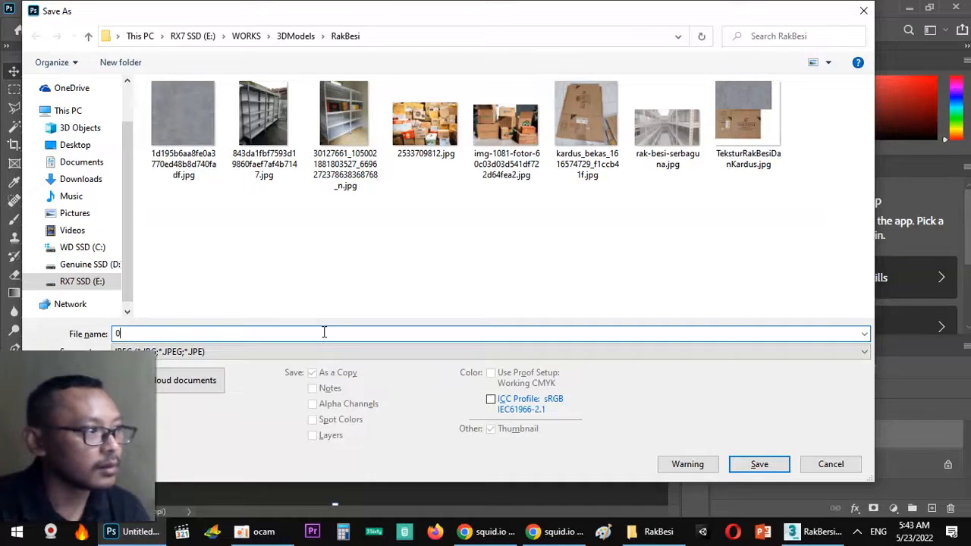
key("Return")
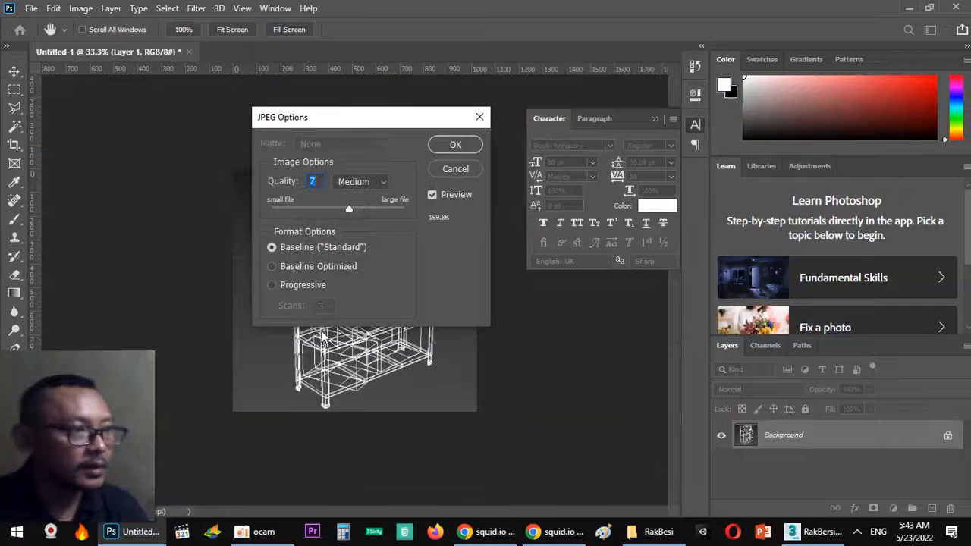
key("Return")
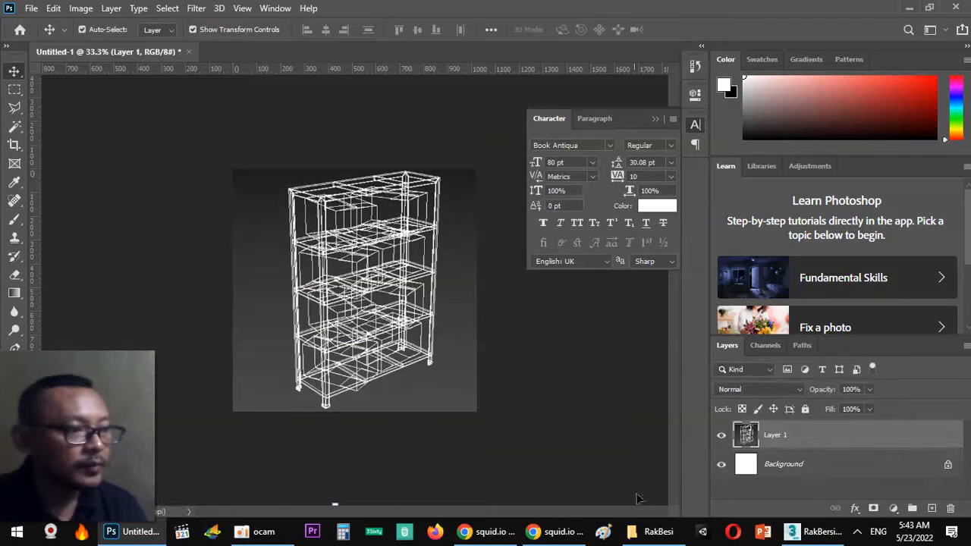
Step: Switch to the squid.io New Product page and upload 0.jpg from the RakBesi folder as a preview image
left_click(489, 531)
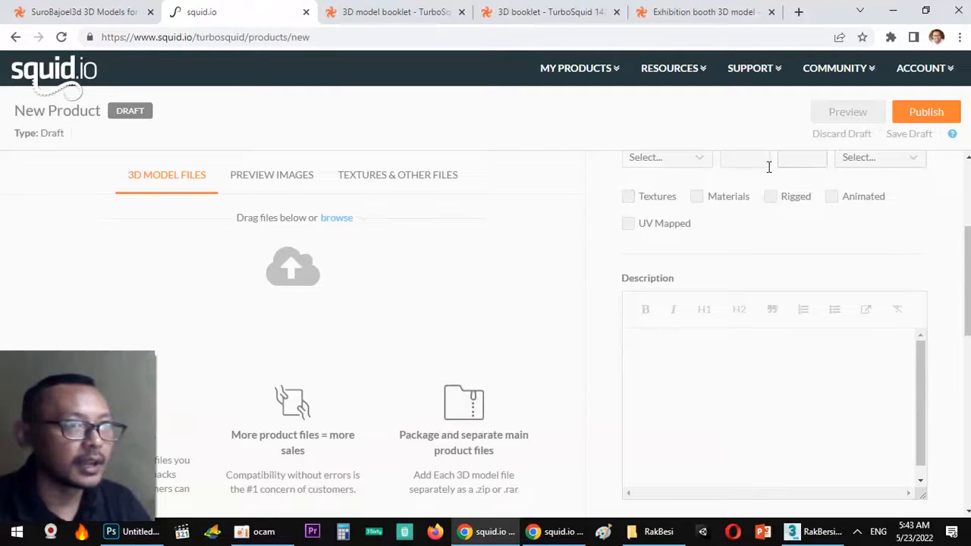
scroll(952, 218, "up", 3)
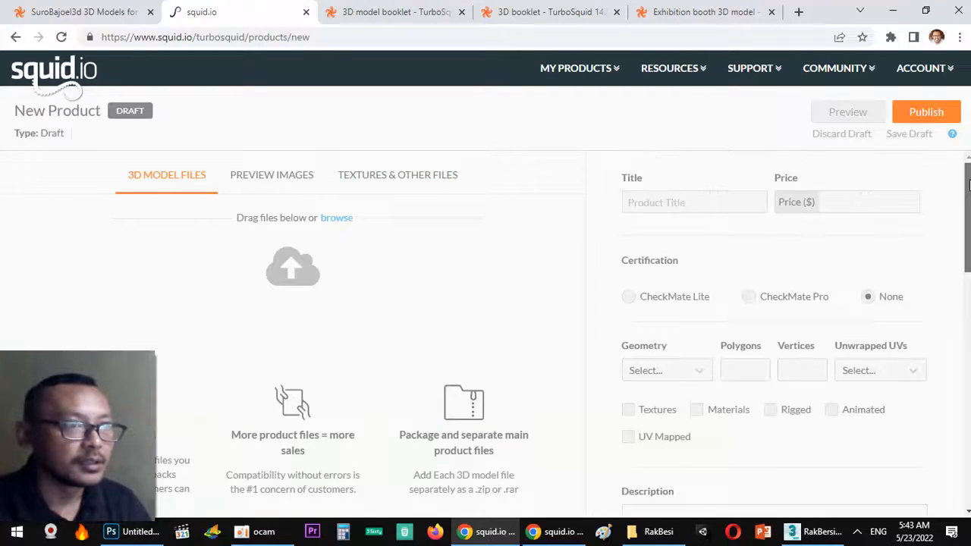
left_click(303, 180)
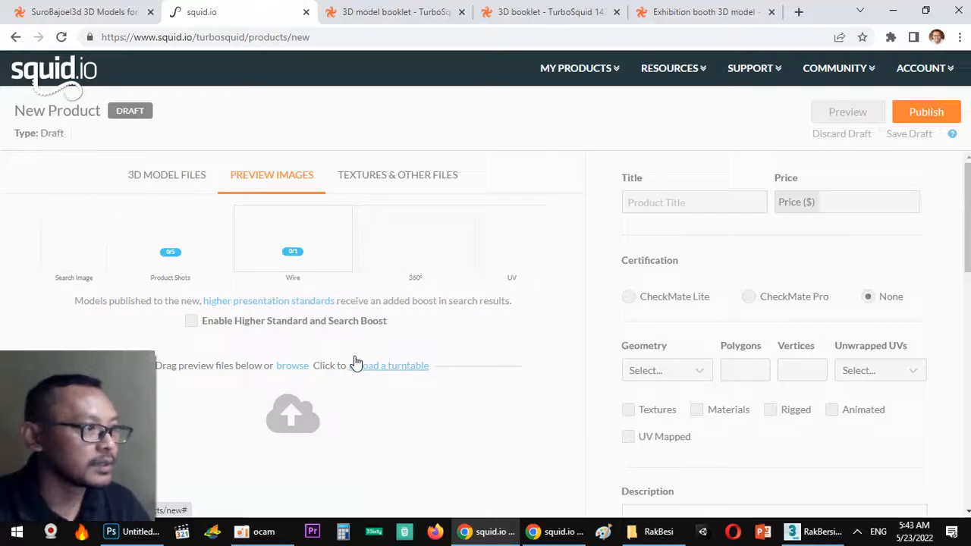
left_click(659, 531)
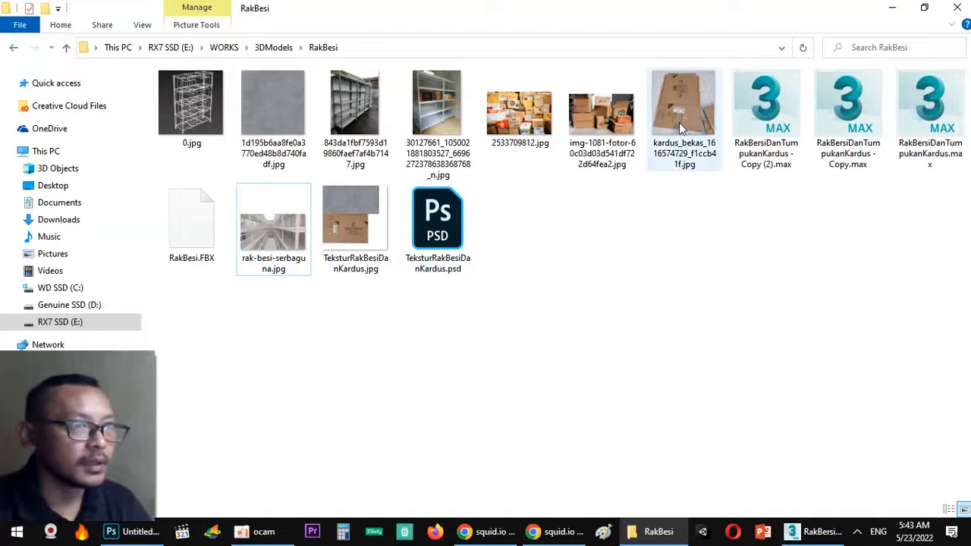
left_click_drag(191, 106, 331, 429)
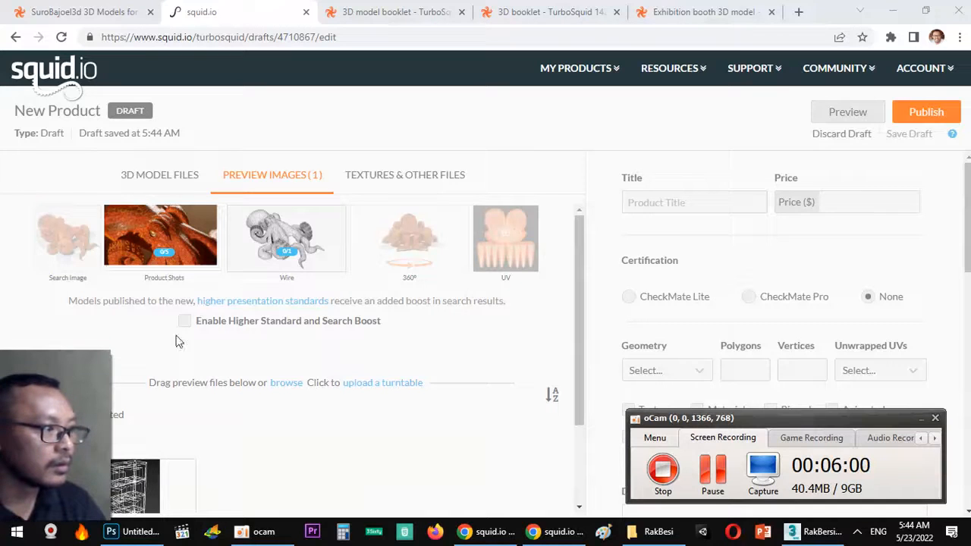
Step: Mark the uploaded shelf preview image as the Wire type
scroll(211, 380, "down", 1)
scroll(211, 380, "down", 3)
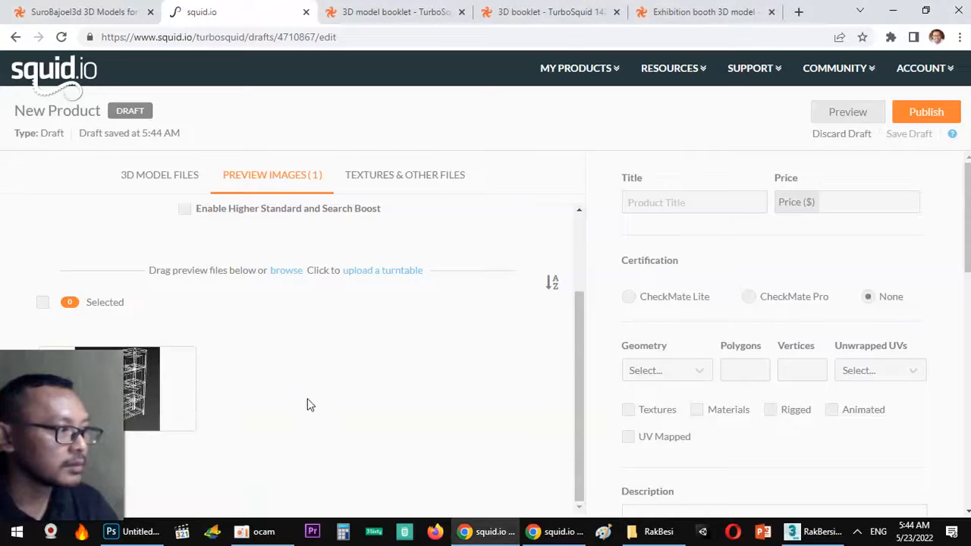
mouse_move(144, 383)
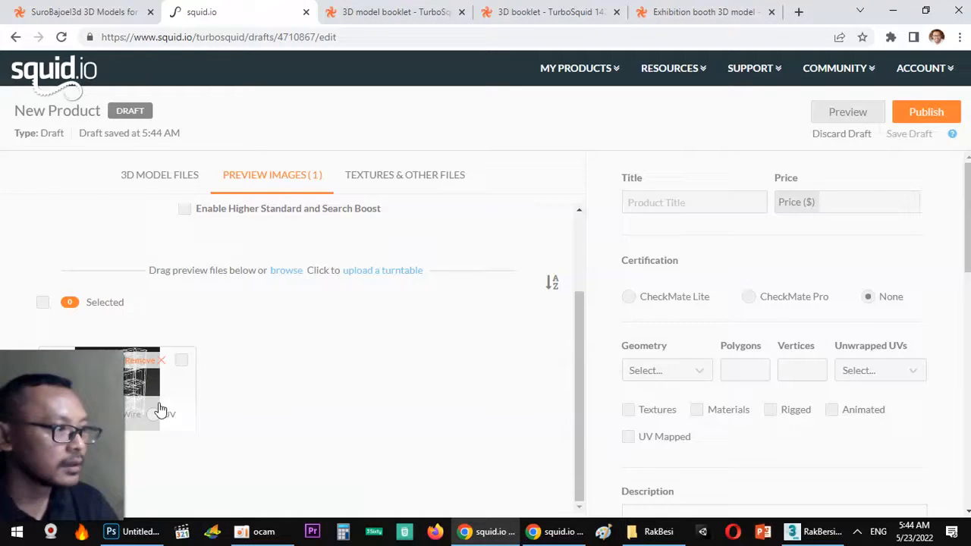
left_click(96, 387)
left_click_drag(97, 384, 55, 381)
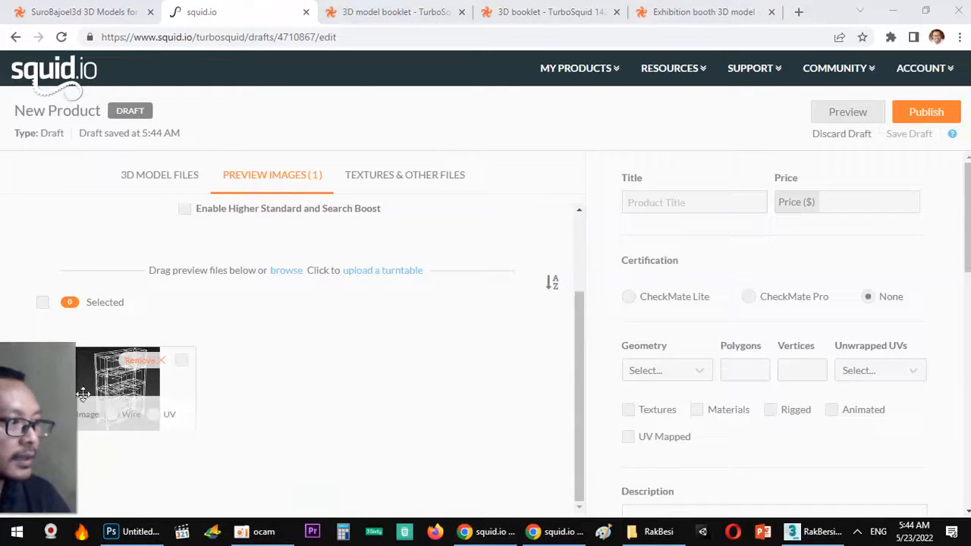
left_click_drag(76, 413, 44, 458)
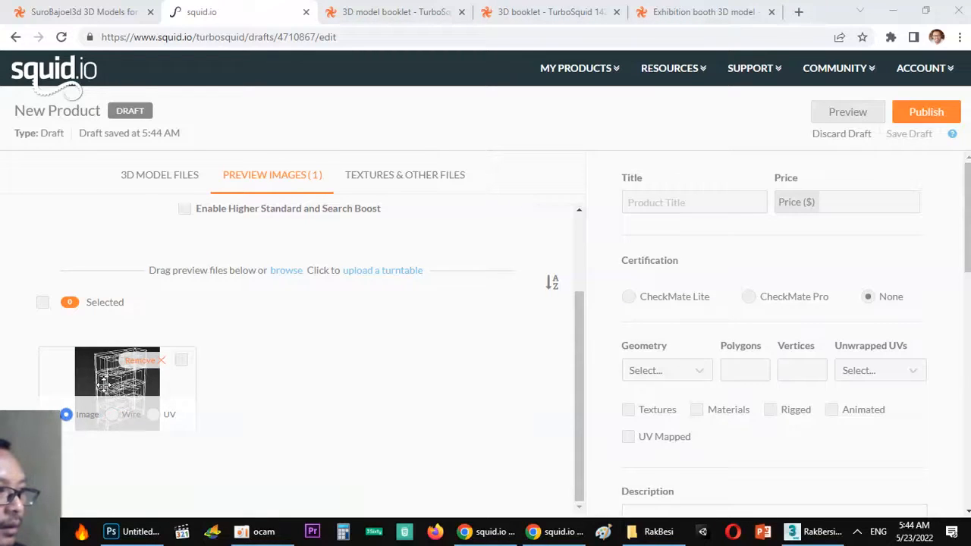
left_click(117, 414)
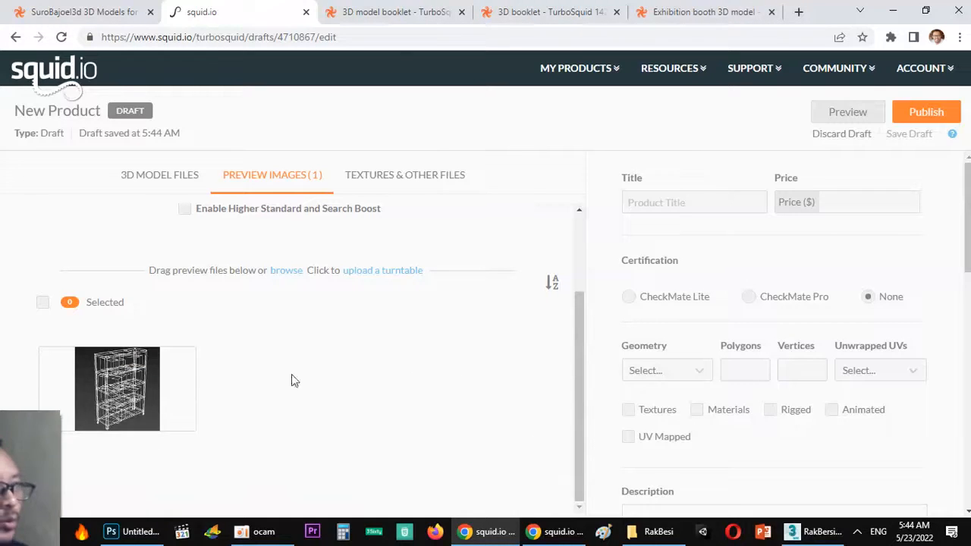
Step: Switch to 3ds Max and set the Scanline render output size to 2048 x 2048
key("alt+Tab")
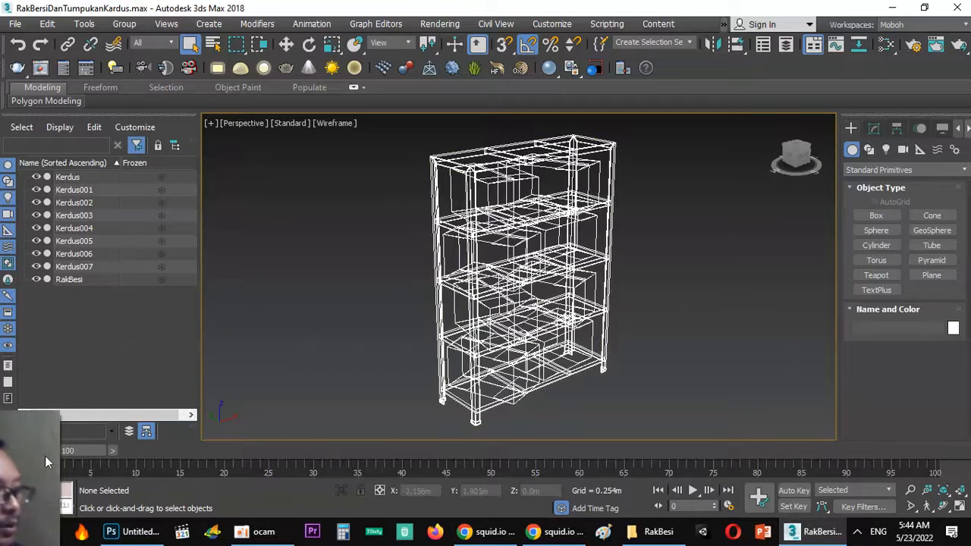
right_click(144, 400)
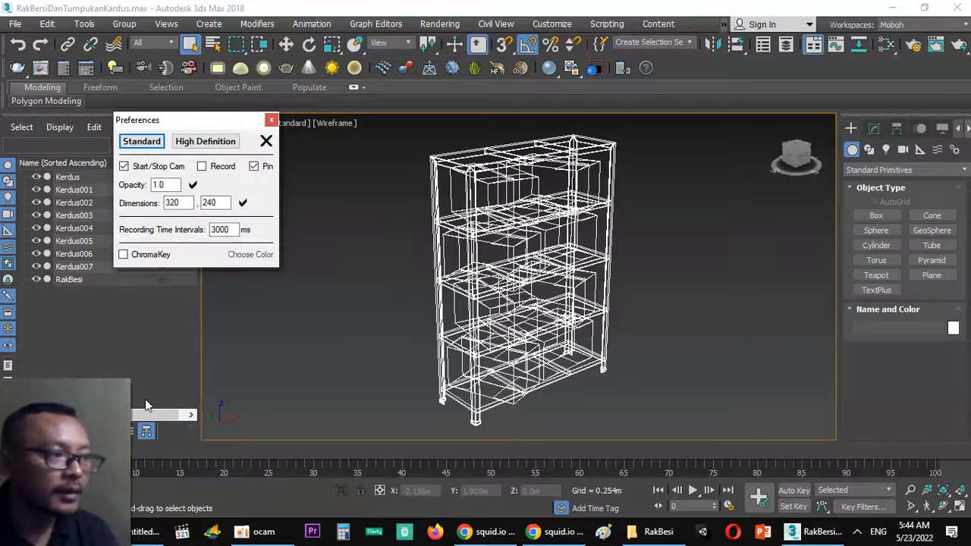
left_click(269, 121)
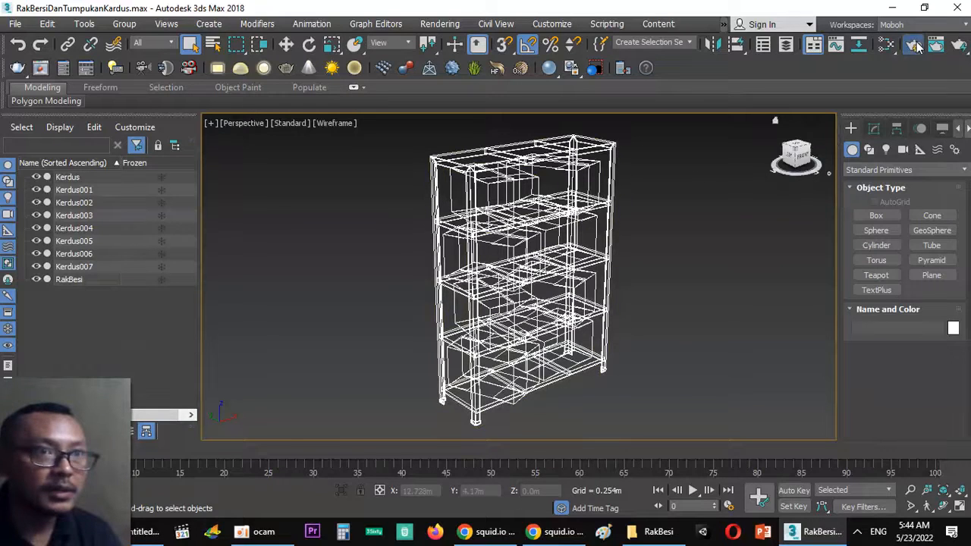
key("F10")
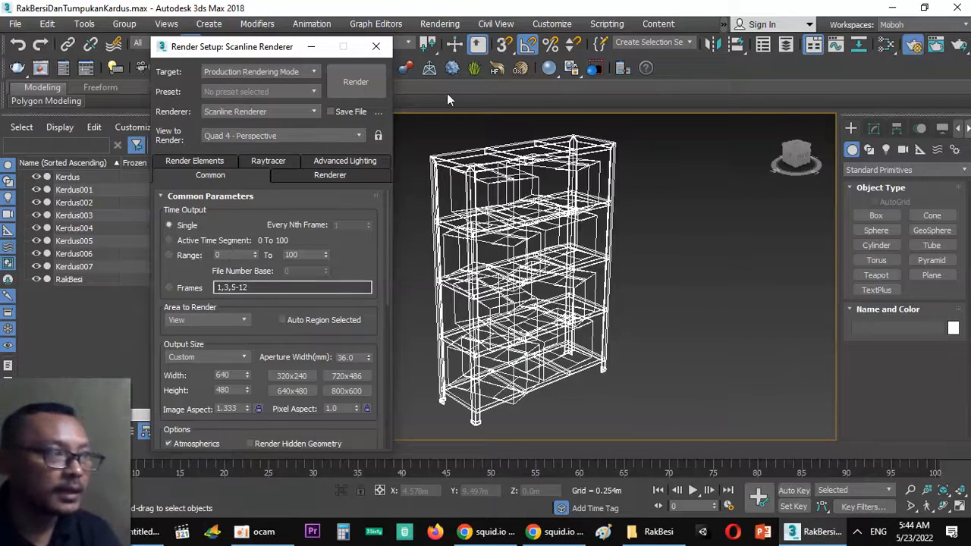
left_click_drag(216, 46, 268, 44)
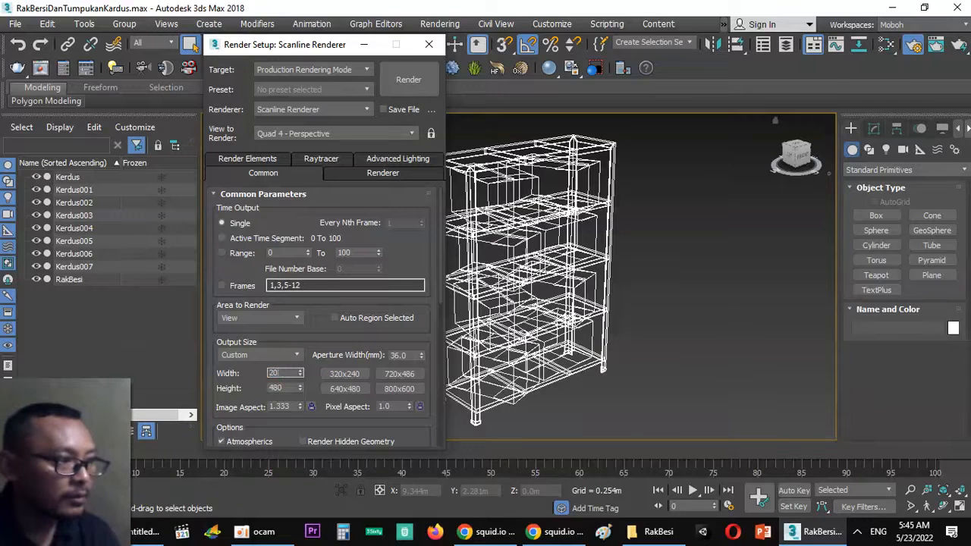
key("Tab")
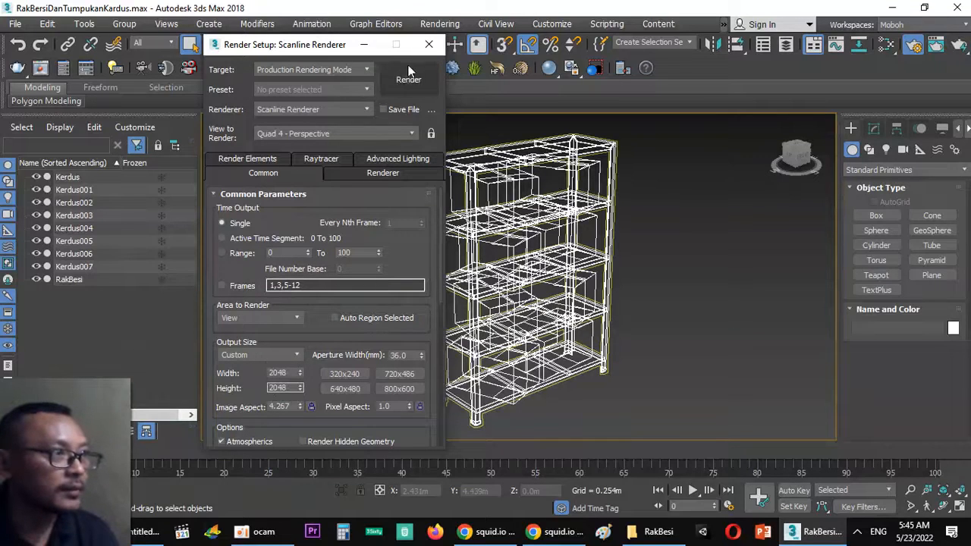
left_click(429, 47)
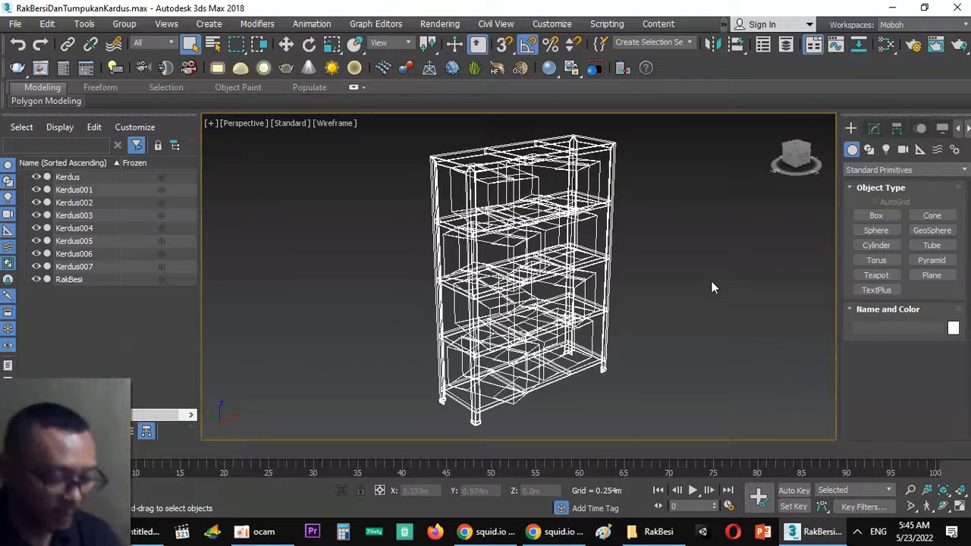
Step: Set the environment background color to white
key("8")
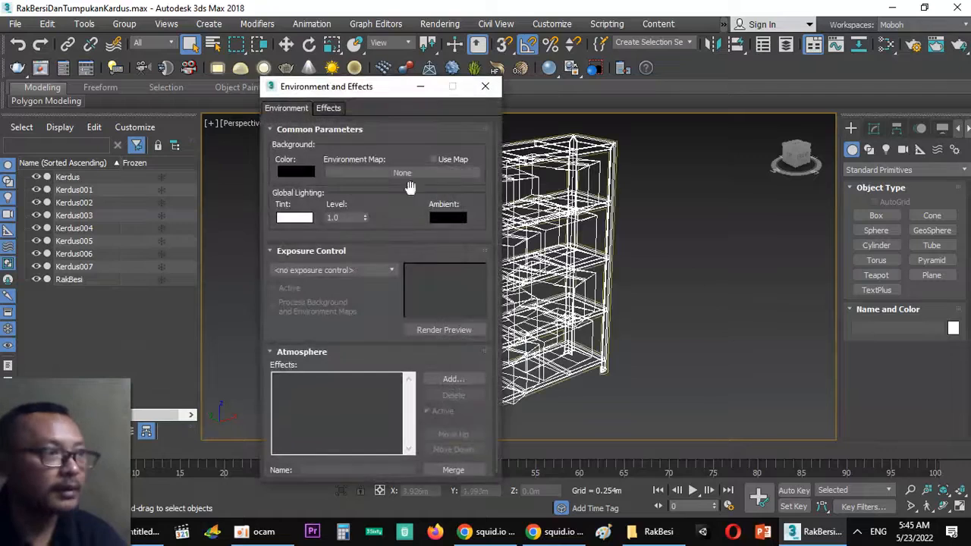
left_click(296, 175)
left_click_drag(408, 135, 413, 205)
left_click(528, 220)
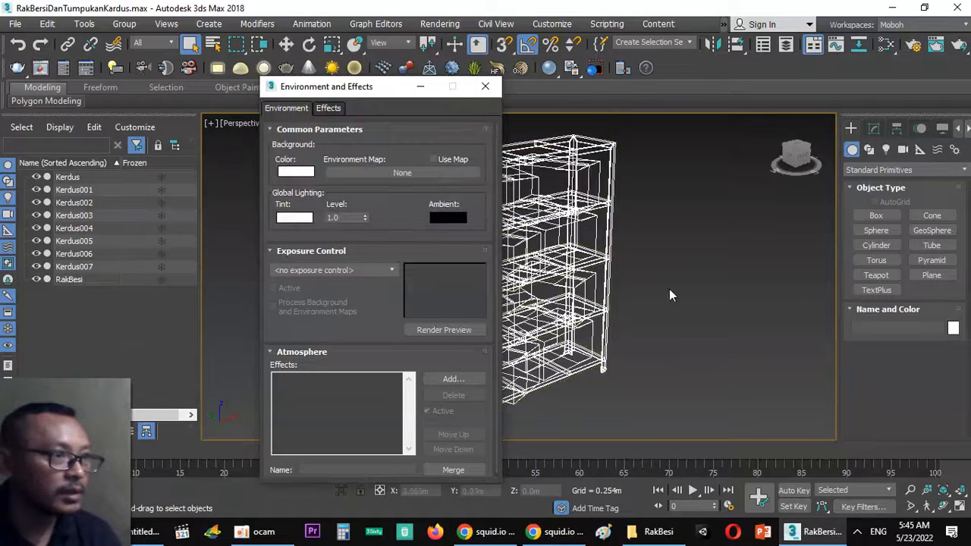
left_click(490, 82)
Step: Change the perspective viewport from wireframe to Default Shading
scroll(635, 320, "down", 3)
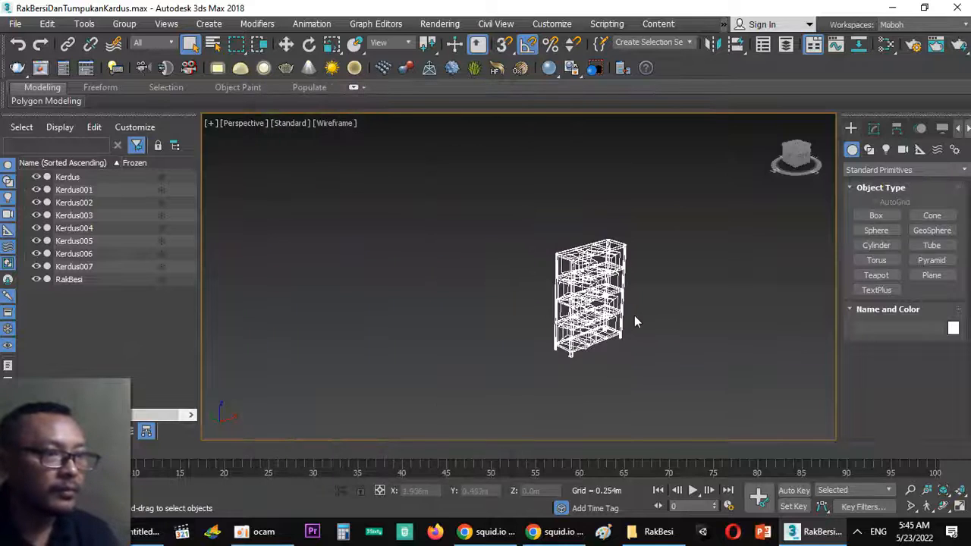
left_click(334, 123)
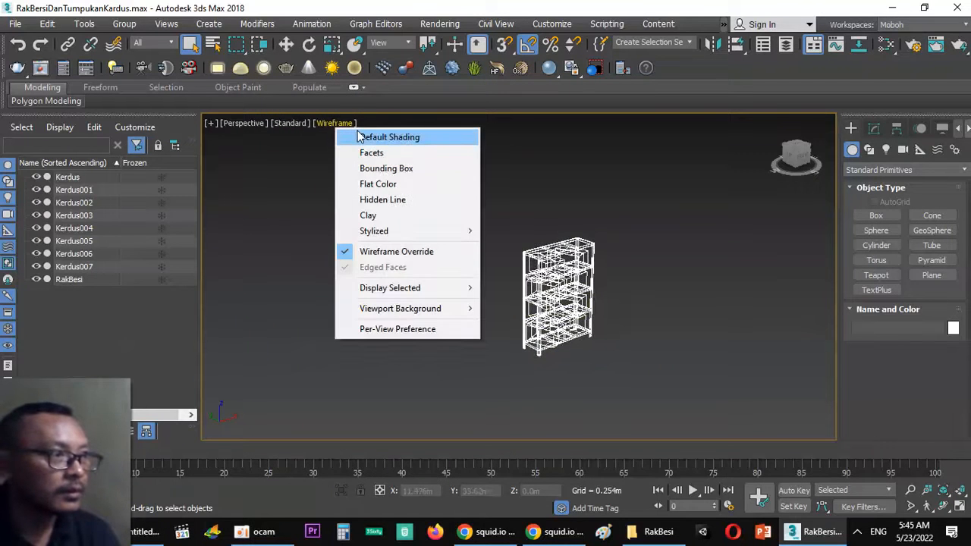
left_click(358, 137)
left_click_drag(647, 296, 581, 320)
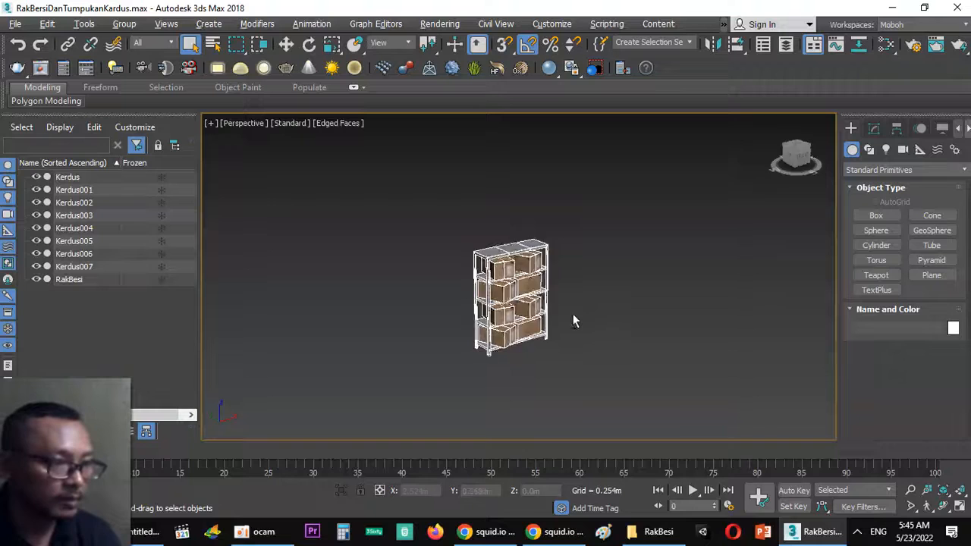
right_click(651, 252)
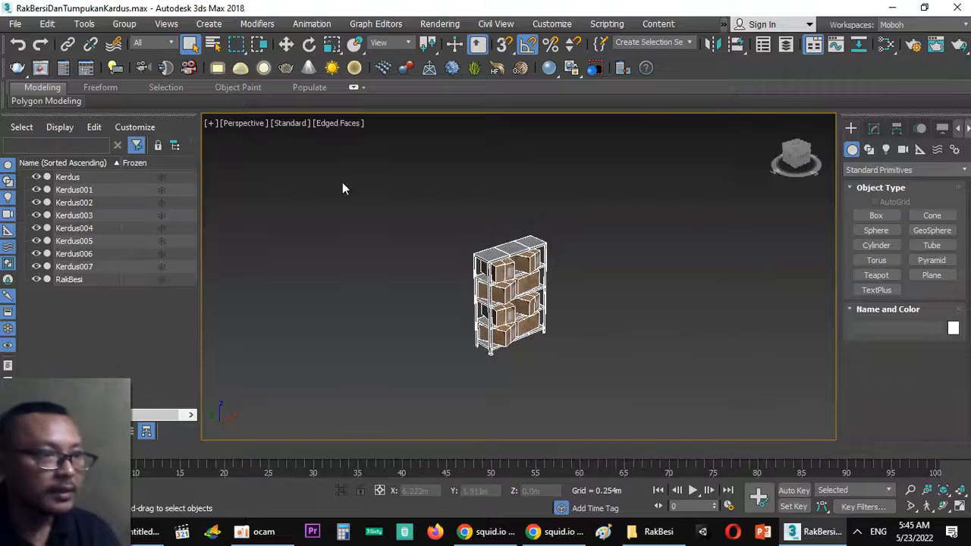
right_click(417, 250)
left_click(299, 287)
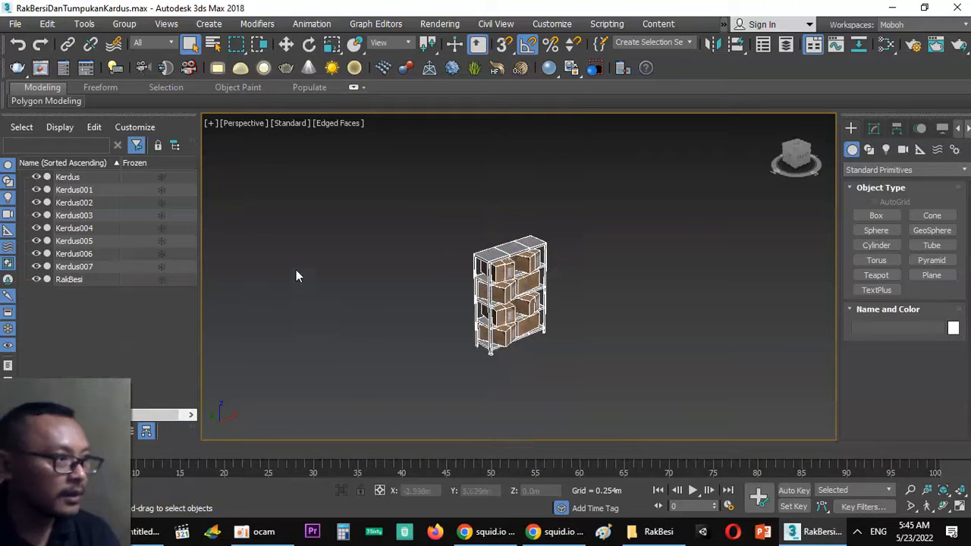
right_click(332, 246)
left_click(238, 187)
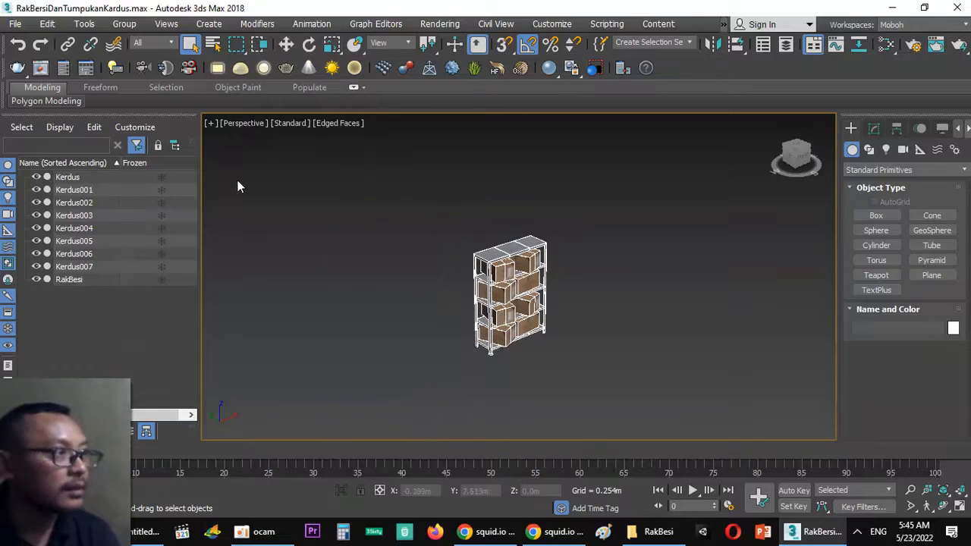
Step: Create a large floor plane extending well beyond the shelf on the ground grid
left_click(932, 275)
left_click_drag(359, 292, 522, 343)
right_click(507, 360)
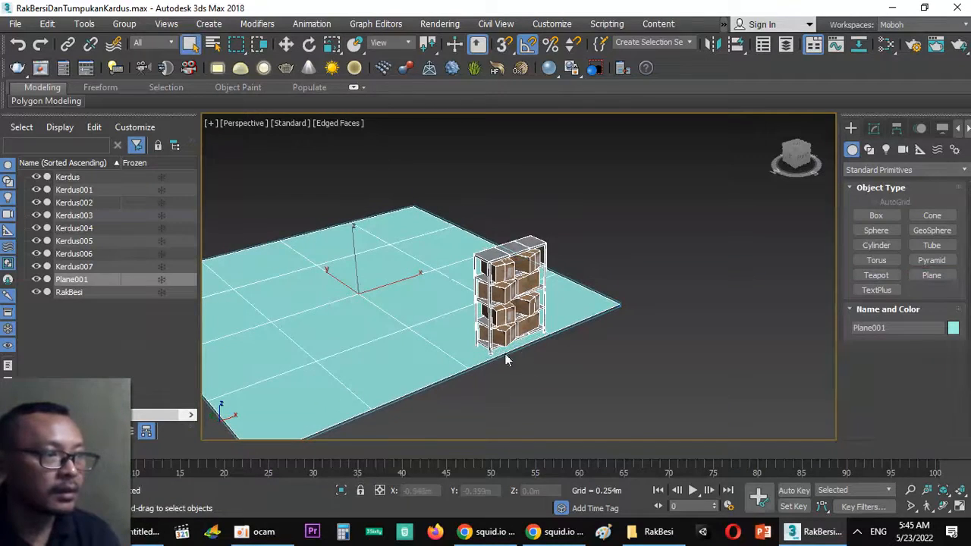
Step: Move the plane to X 0 and Y 0 so it is centered at the origin under the shelf
right_click(460, 303)
left_click(600, 313)
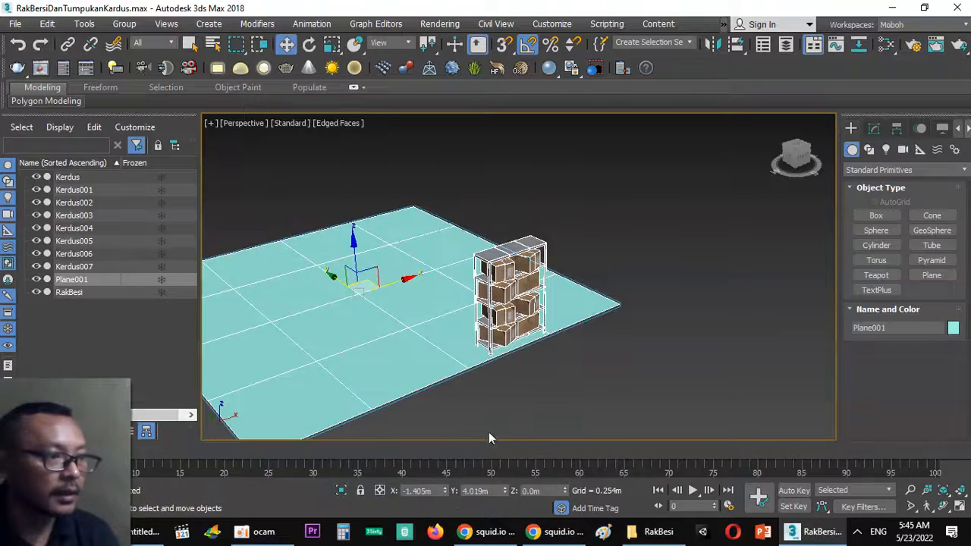
right_click(446, 490)
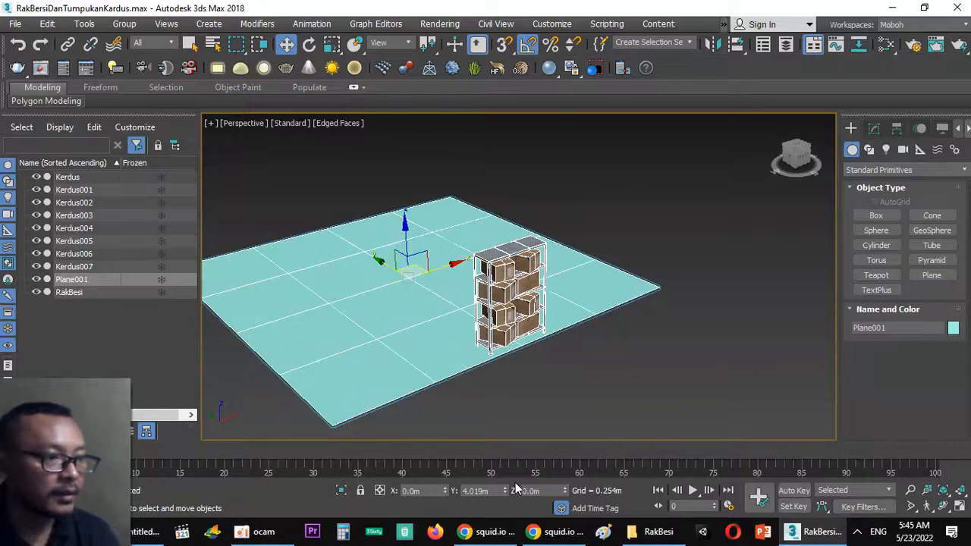
right_click(504, 491)
left_click_drag(530, 374, 512, 360)
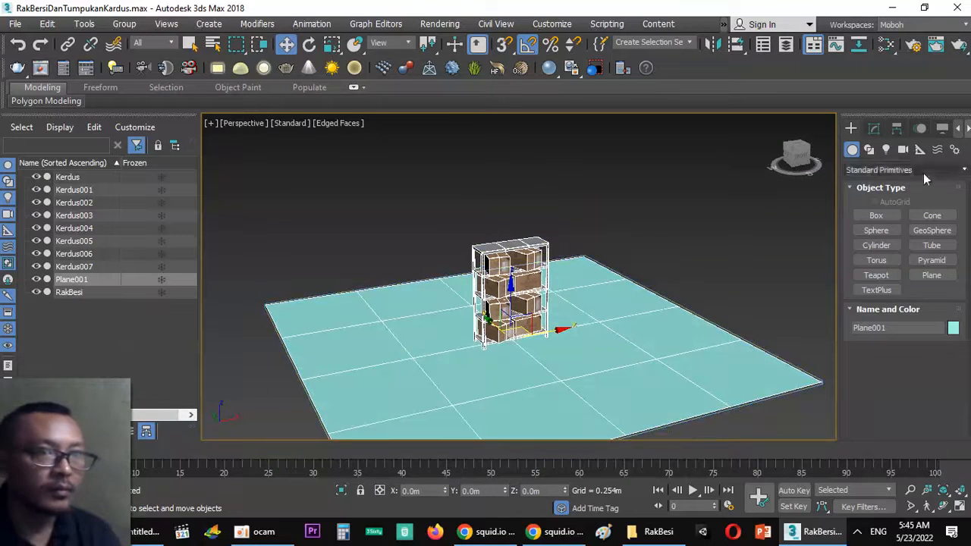
Step: Reduce the floor plane to 1 length segment and 1 width segment
left_click(873, 128)
right_click(949, 377)
right_click(949, 390)
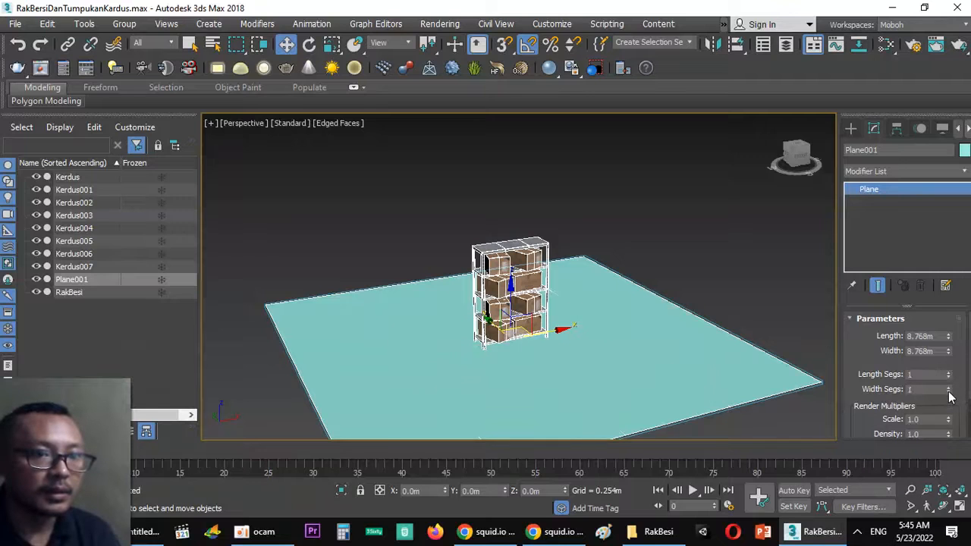
Step: Change the floor plane's object color to white and deselect it
left_click(964, 150)
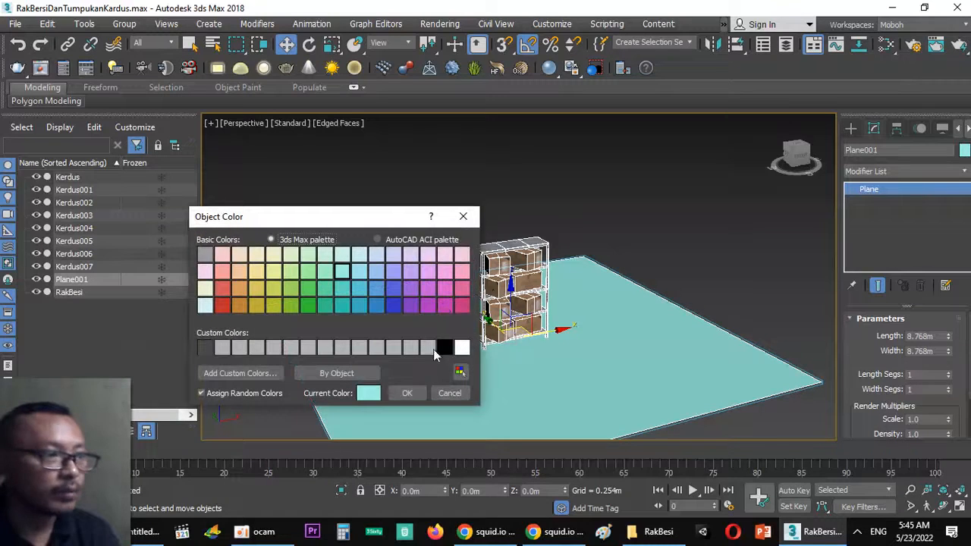
left_click(462, 348)
left_click(407, 393)
left_click(659, 267)
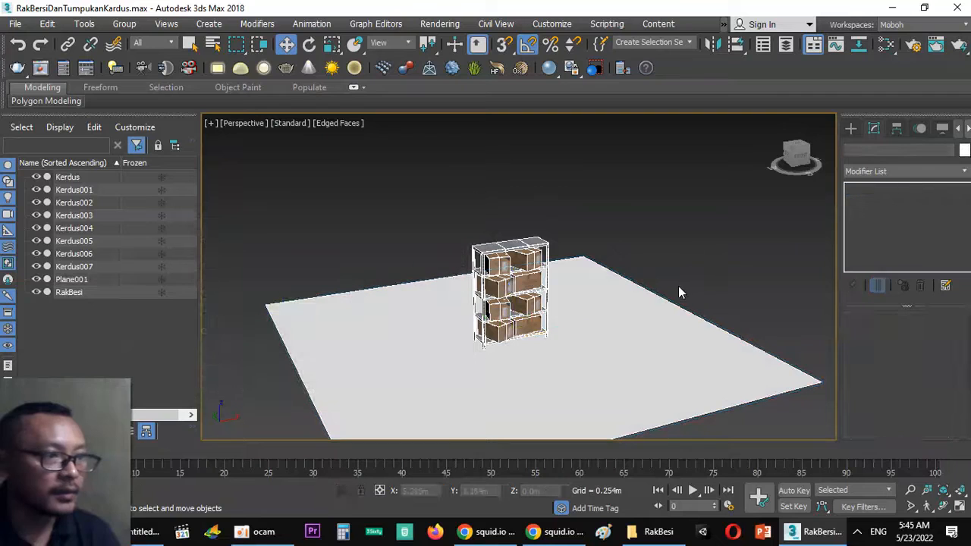
Step: Create a standard Skylight on the ground beside the shelf
left_click_drag(562, 369, 595, 366)
scroll(548, 371, "up", 3)
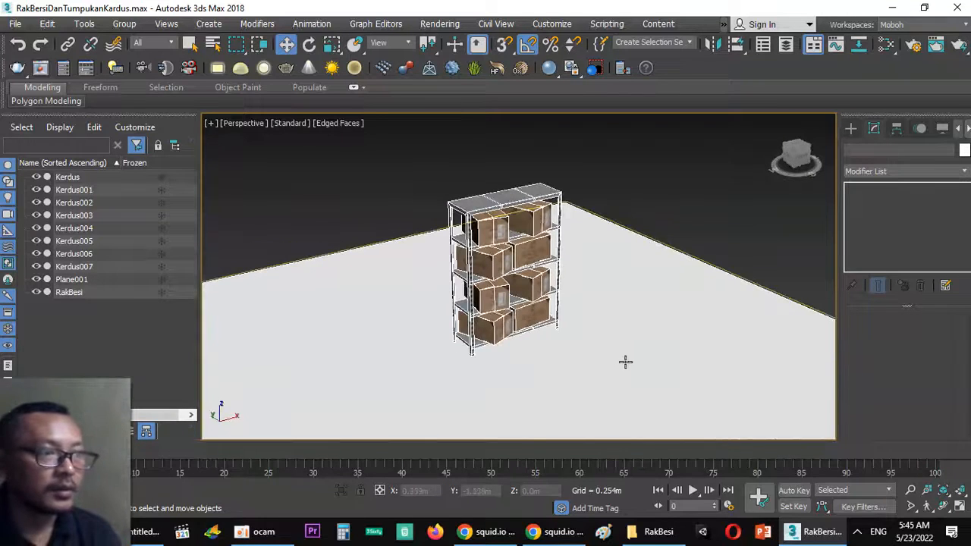
left_click(851, 129)
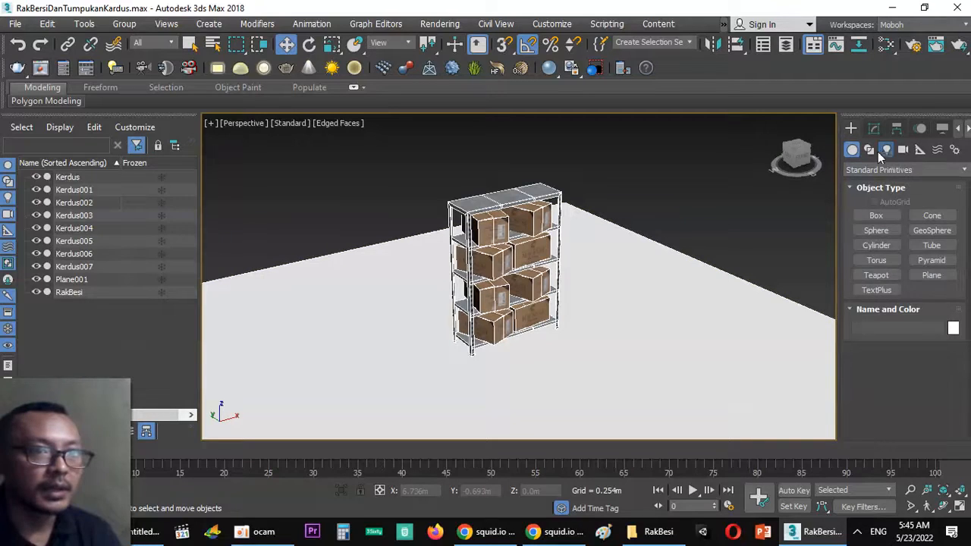
left_click(885, 149)
left_click(865, 172)
left_click(868, 193)
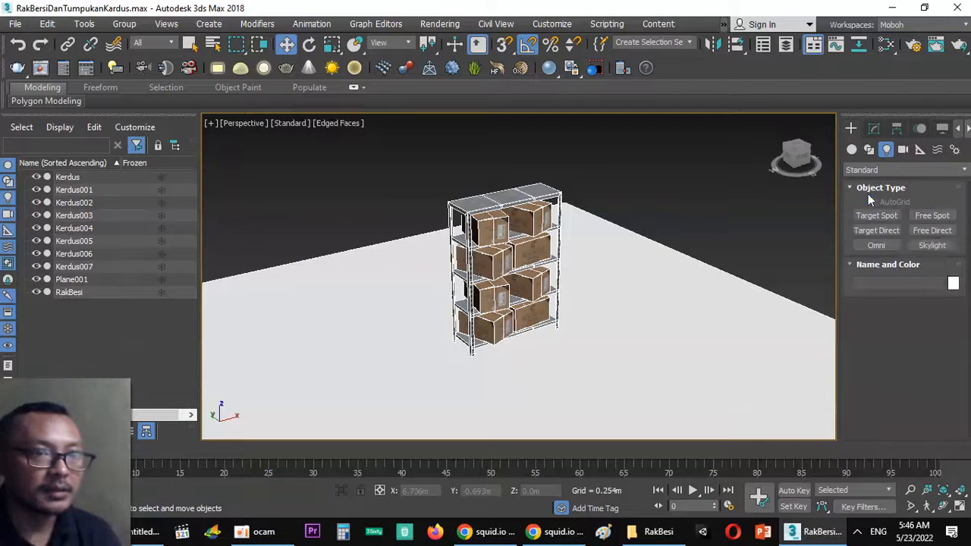
left_click(932, 246)
left_click(737, 249)
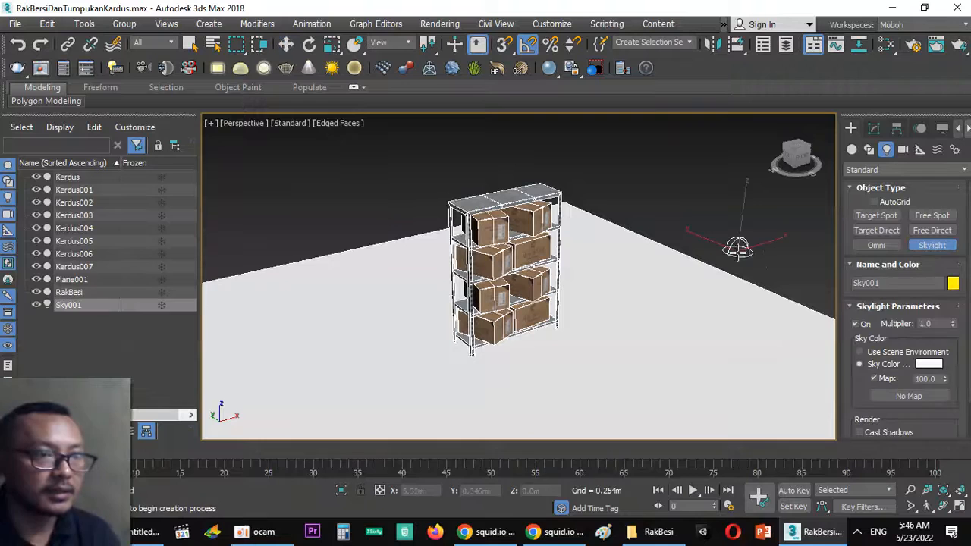
Step: Set the skylight's sky color to pure white, RGB 255, 255, 255
left_click(874, 129)
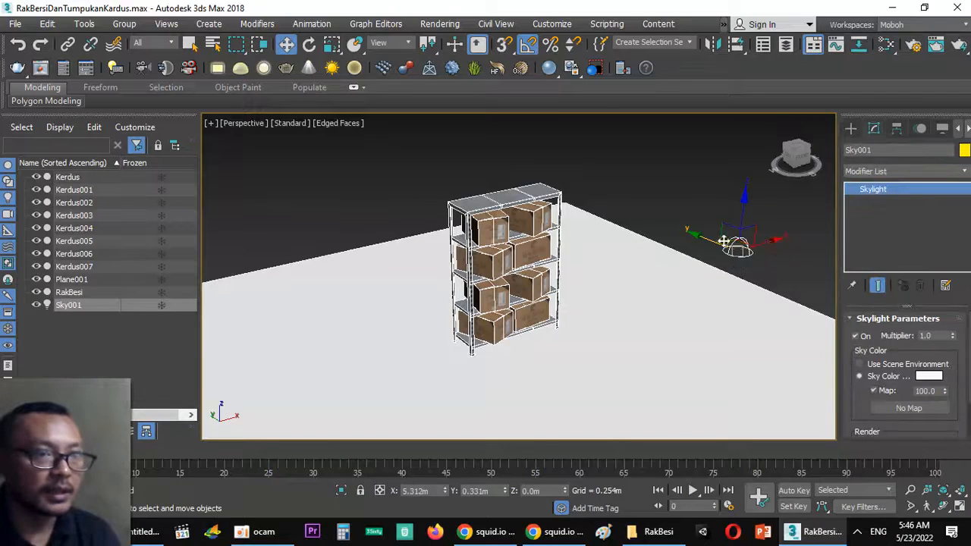
left_click(927, 376)
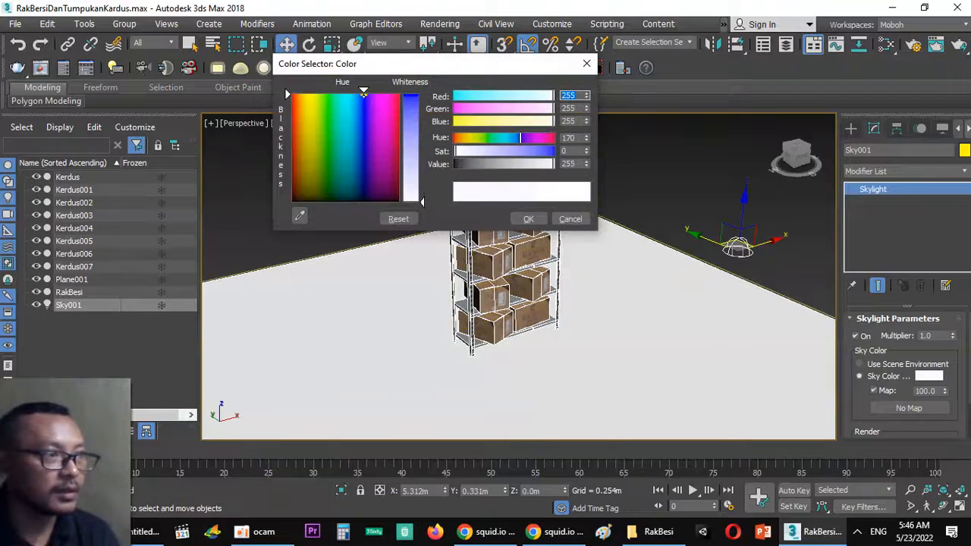
left_click(531, 220)
left_click(643, 203)
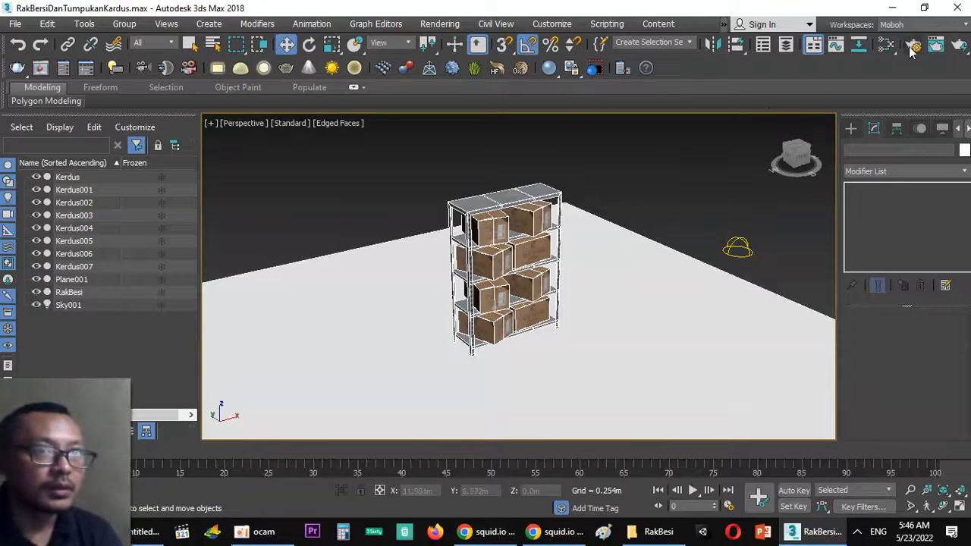
Step: Configure the Scanline Renderer's advanced lighting to use Light Tracer with 2 bounces
key("F10")
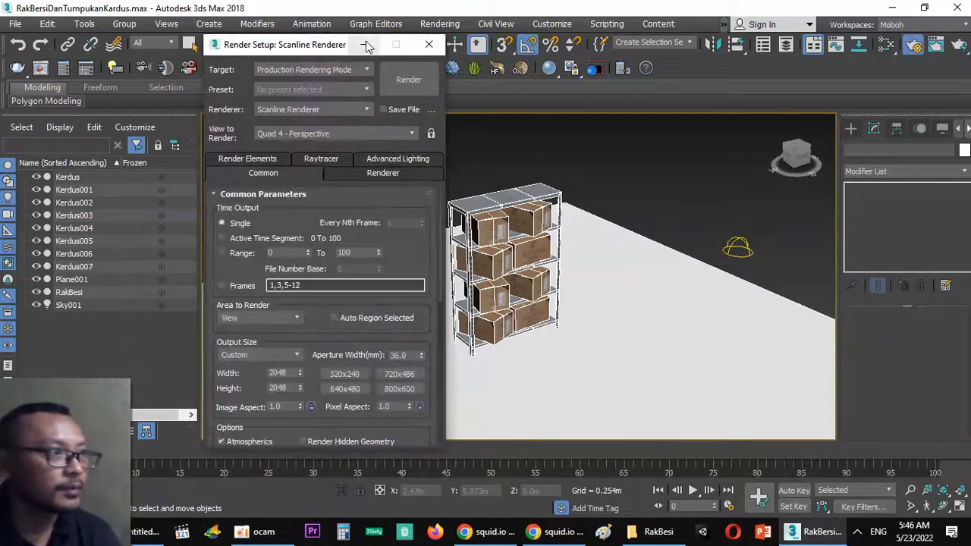
left_click(400, 159)
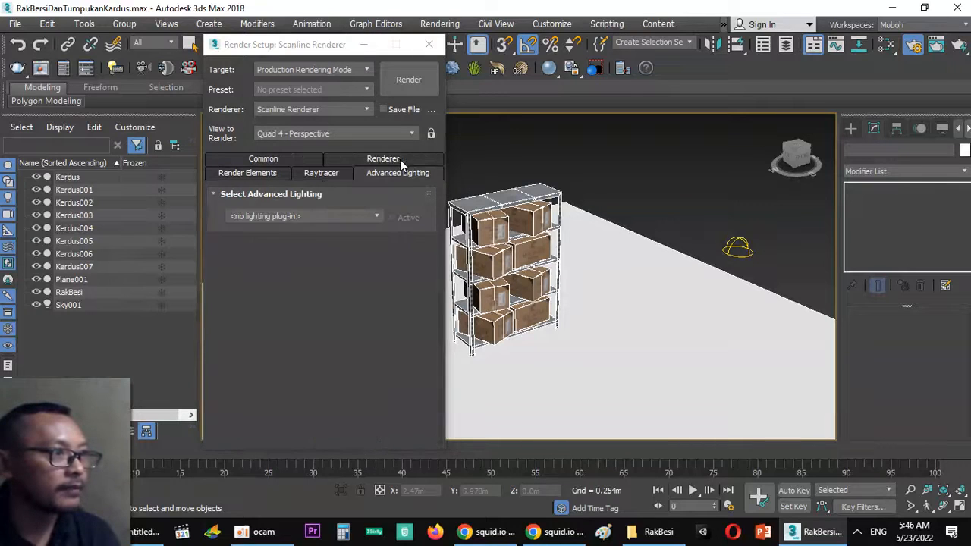
left_click(260, 218)
left_click(243, 239)
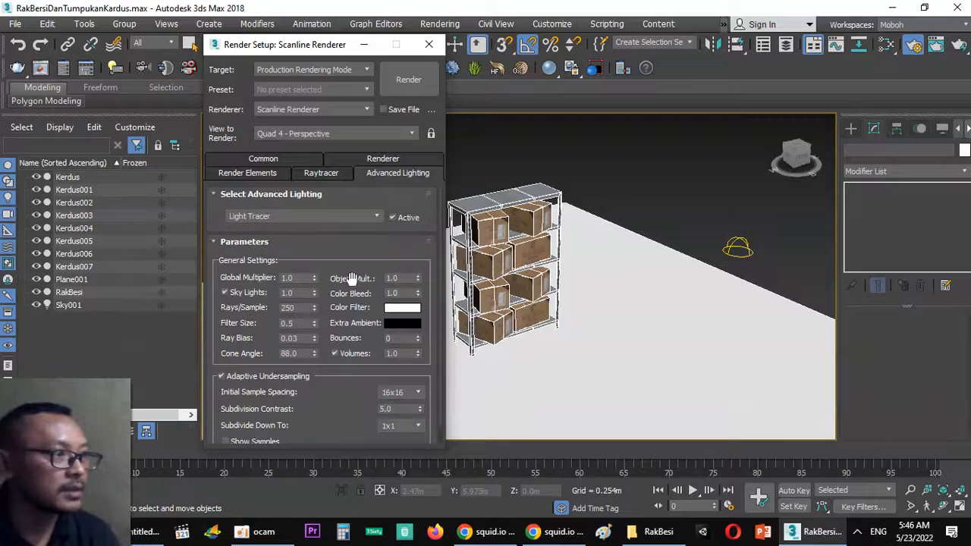
left_click(291, 214)
left_click(291, 214)
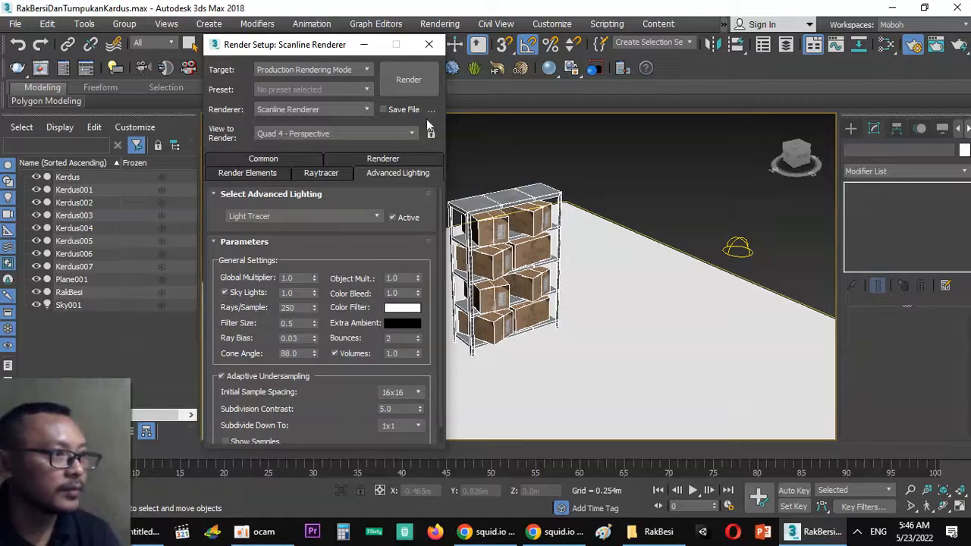
left_click(428, 46)
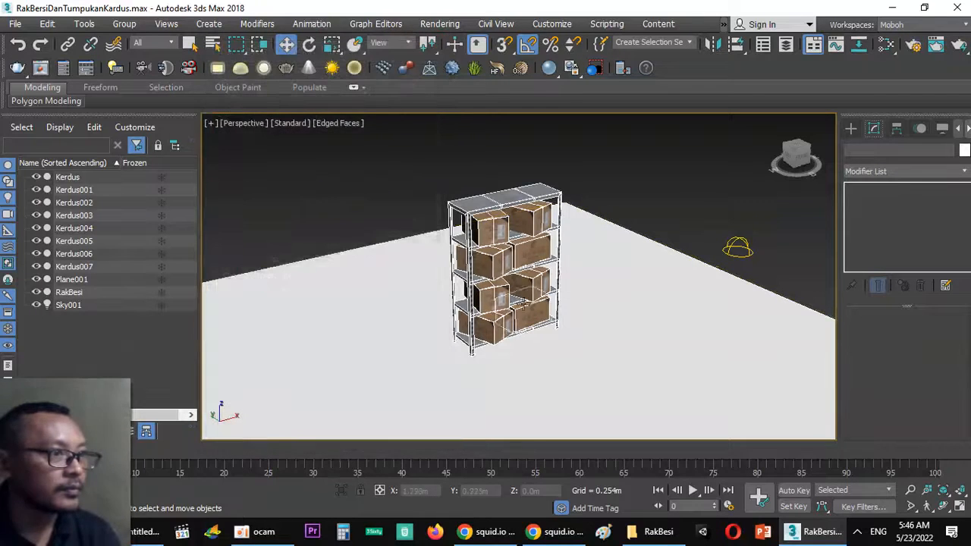
Step: Turn on the safe frame in the perspective viewport to see the square render area
scroll(559, 342, "up", 5)
left_click_drag(572, 335, 582, 381)
key("shift+f")
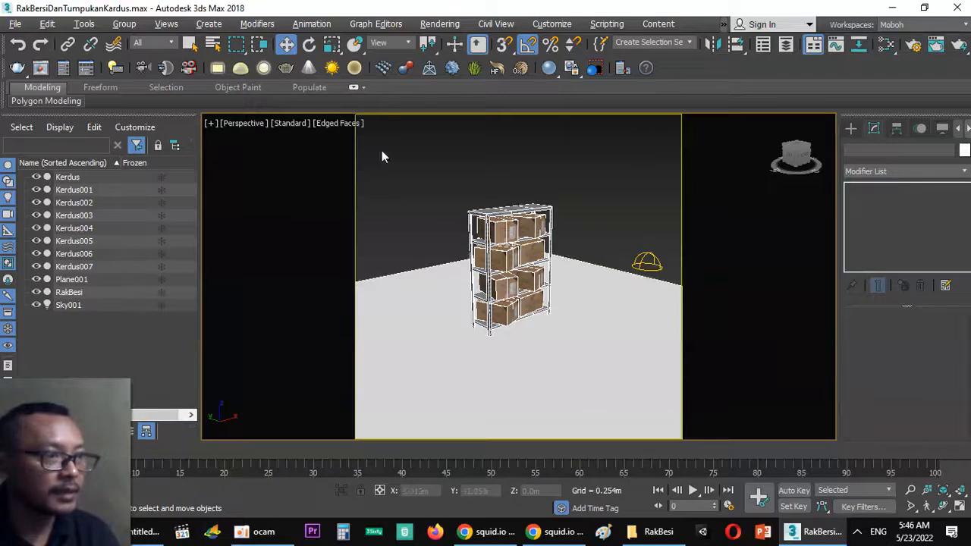
Step: Render the perspective view with the whole shelf seen from a low corner angle and filling most of the safe frame
left_click_drag(539, 285, 553, 319)
scroll(554, 319, "up", 3)
mouse_move(551, 364)
left_mouse_down()
mouse_move(557, 356)
mouse_move(556, 369)
left_mouse_up()
scroll(557, 366, "up", 5)
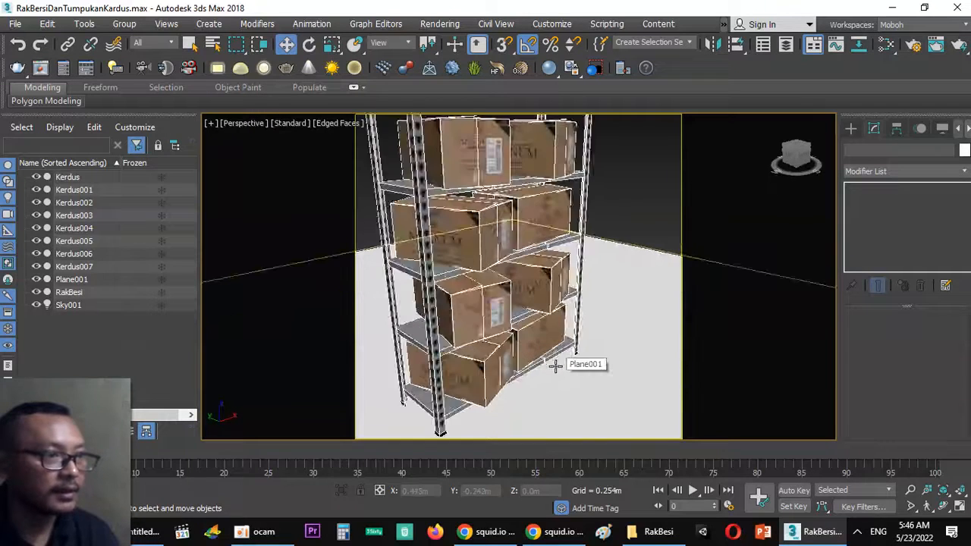
scroll(556, 366, "down", 5)
scroll(556, 366, "up", 5)
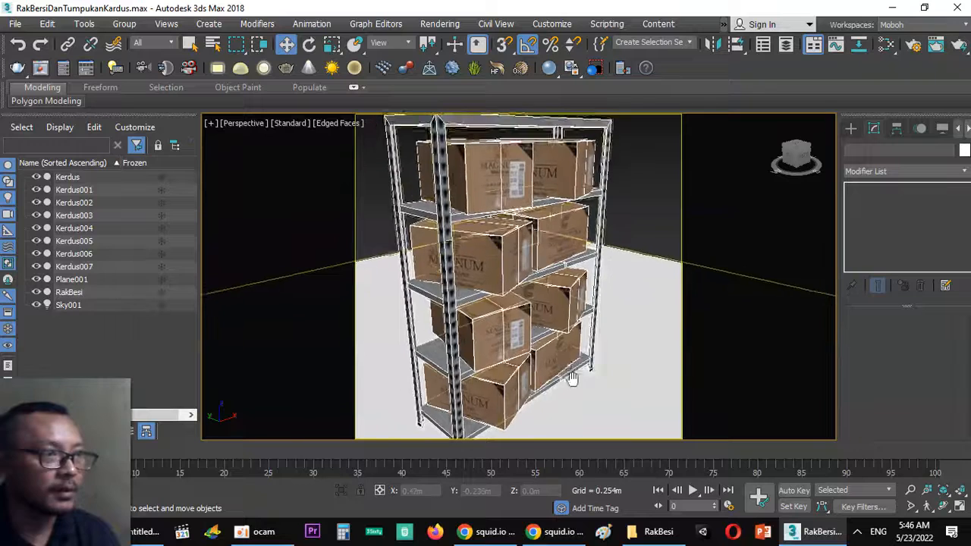
scroll(571, 369, "down", 5)
left_click_drag(570, 369, 573, 353)
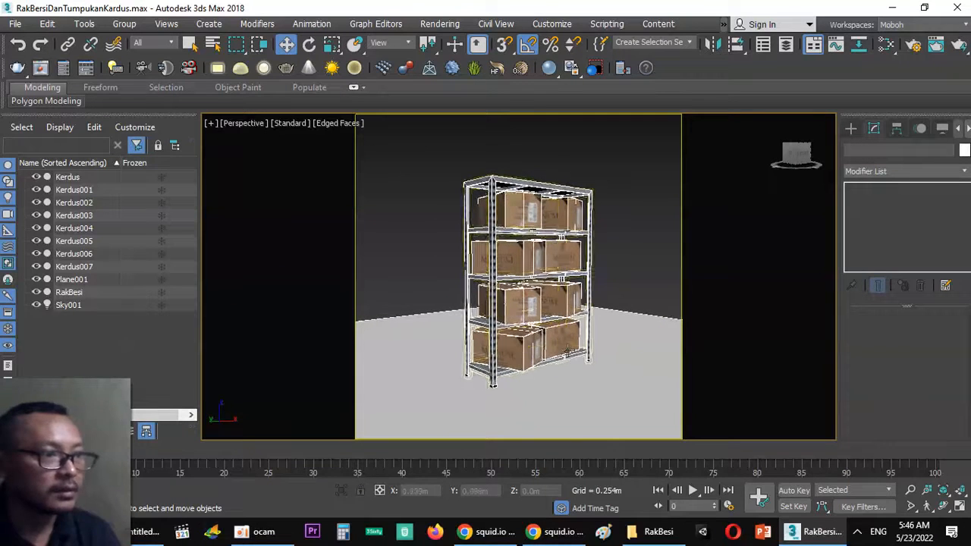
scroll(571, 350, "up", 3)
left_click_drag(566, 338, 579, 359)
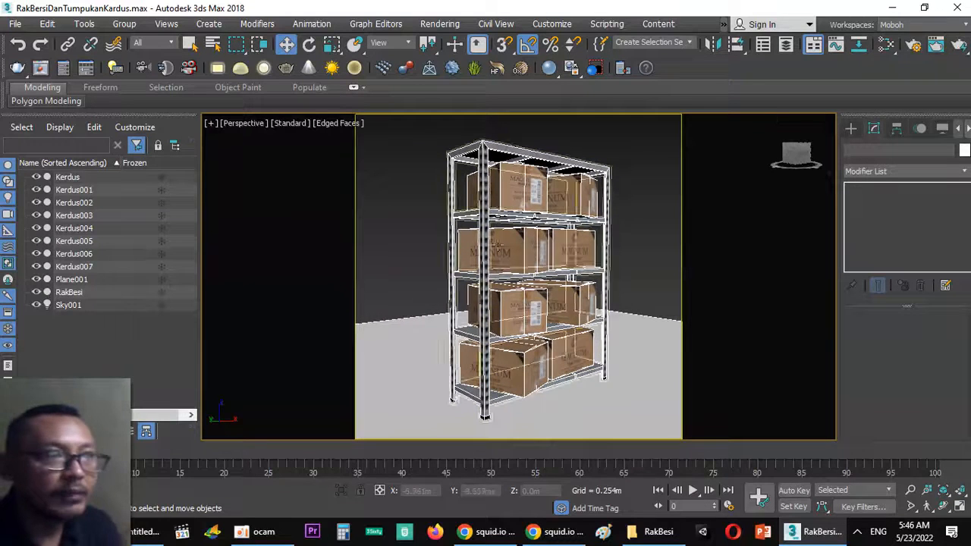
left_click(960, 44)
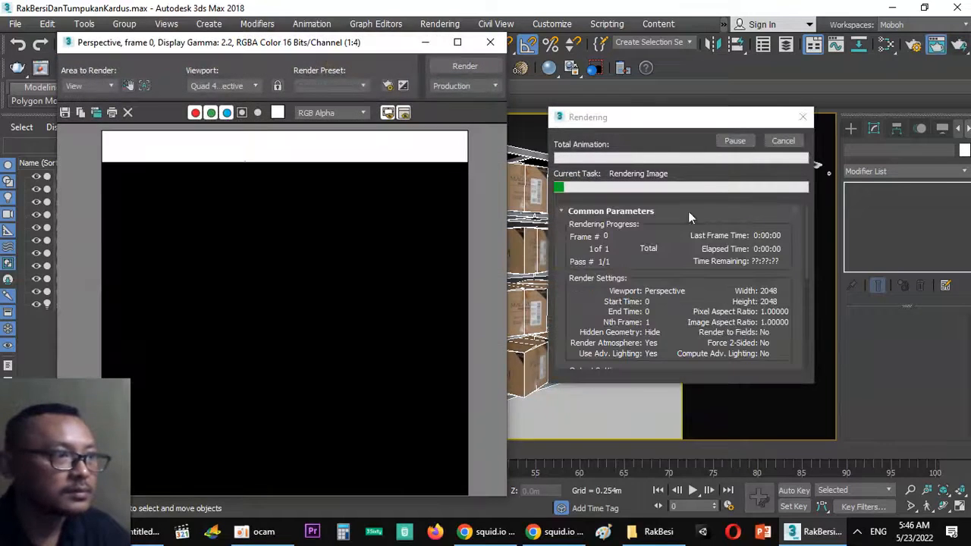
left_click_drag(334, 48, 448, 42)
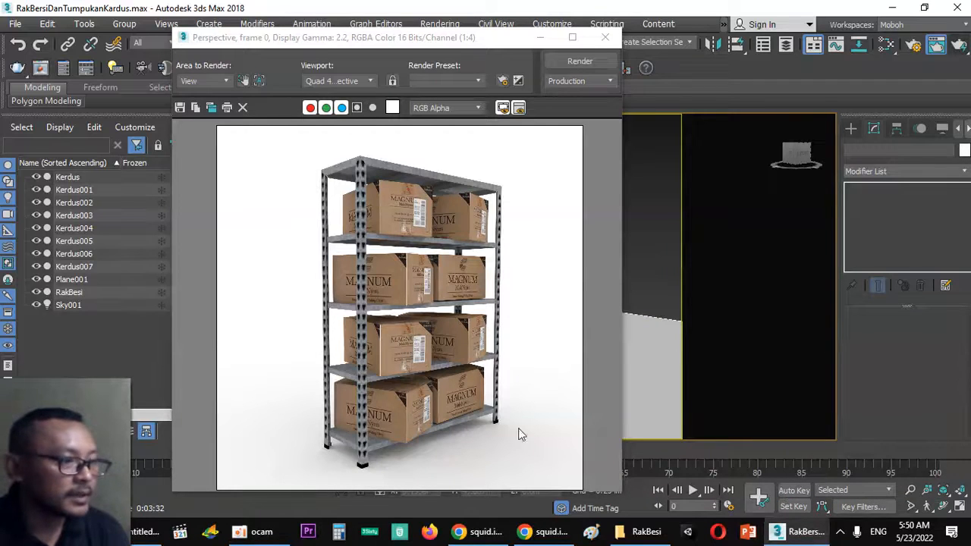
Step: Save the rendered image as 1.jpg in E:\WORKS\3DModels\RakBesi and close the render window
left_click(644, 531)
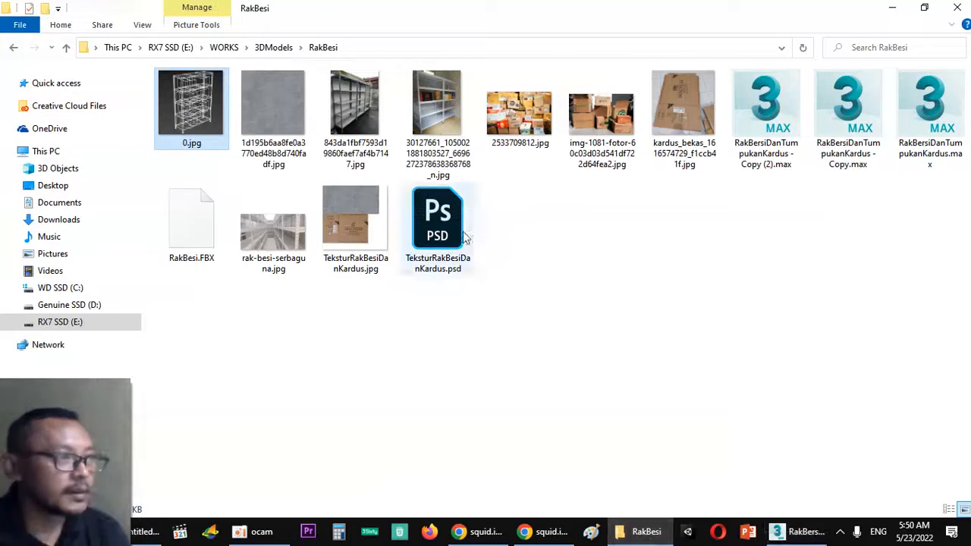
left_click(462, 54)
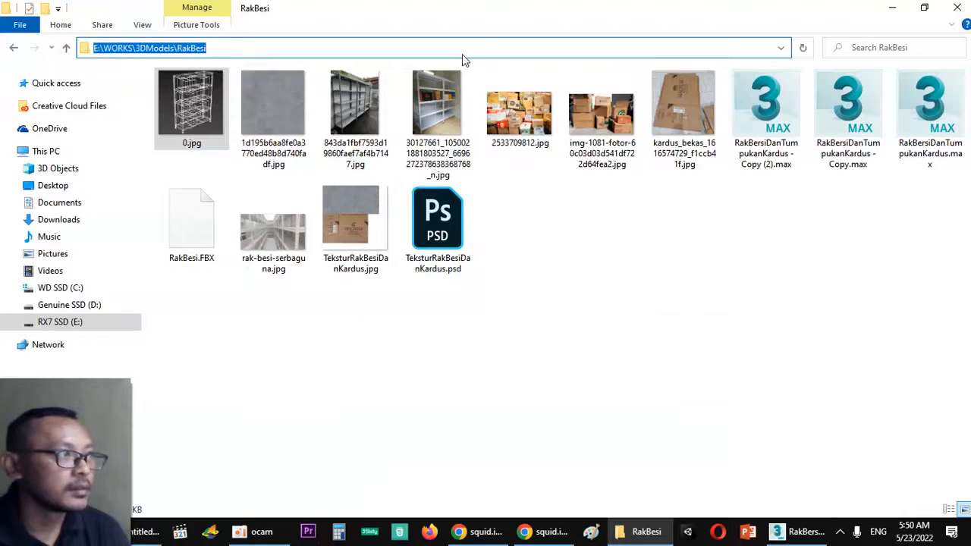
key("alt+Tab")
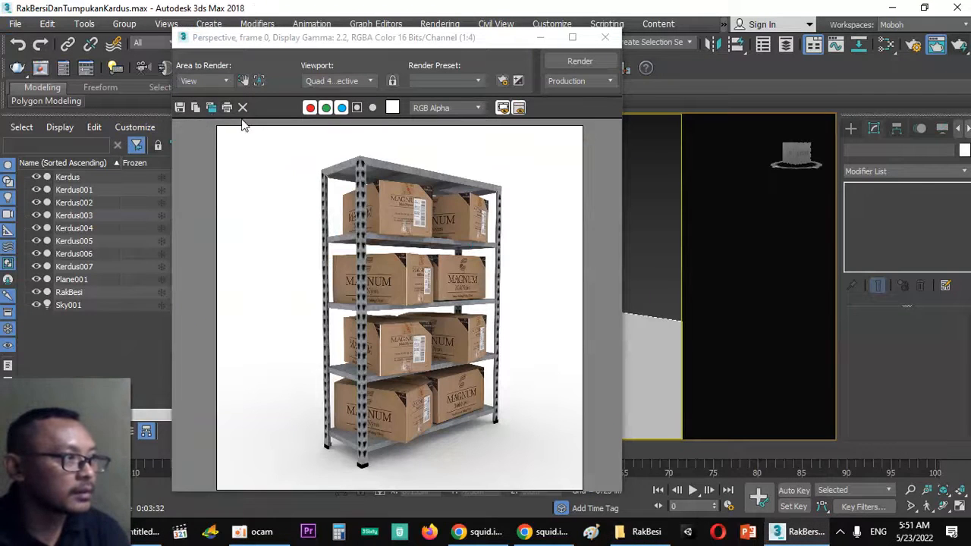
left_click(182, 110)
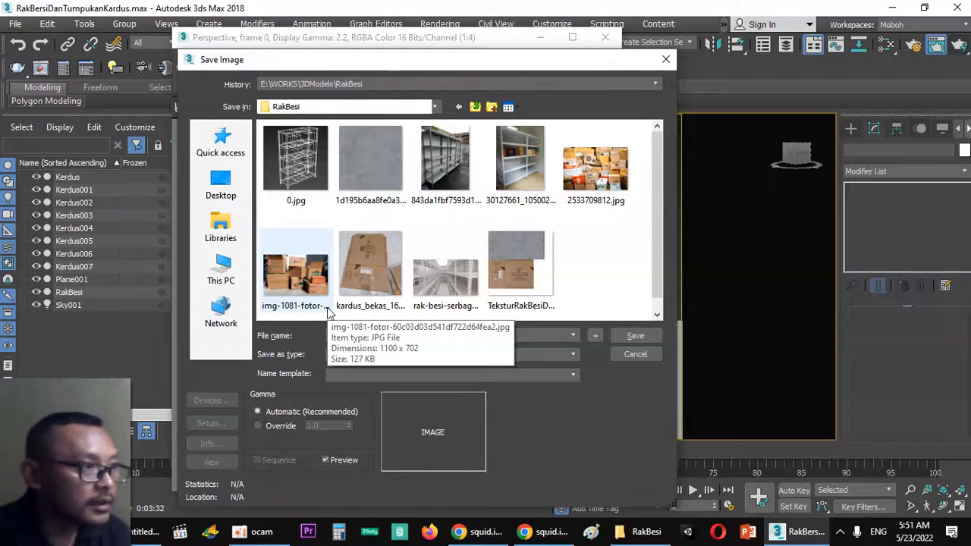
type("1")
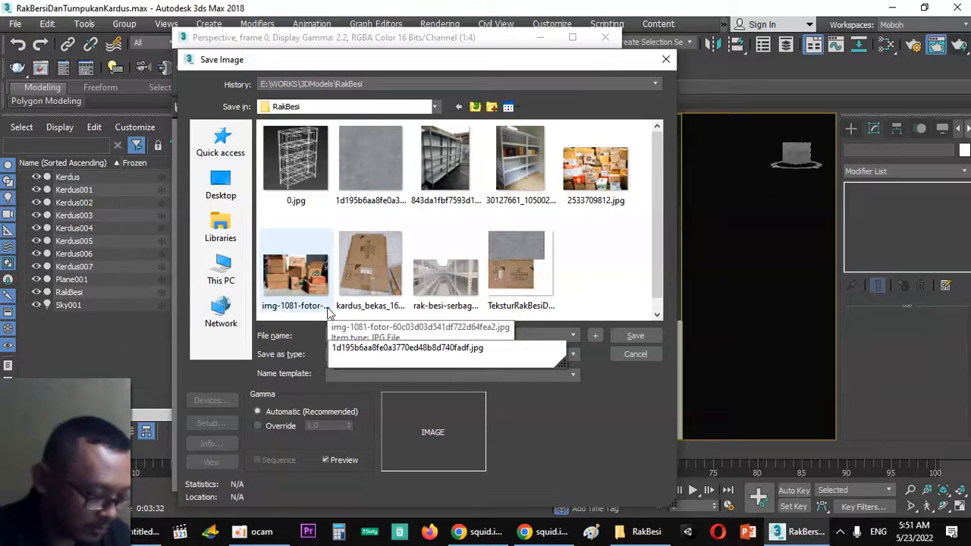
type(".")
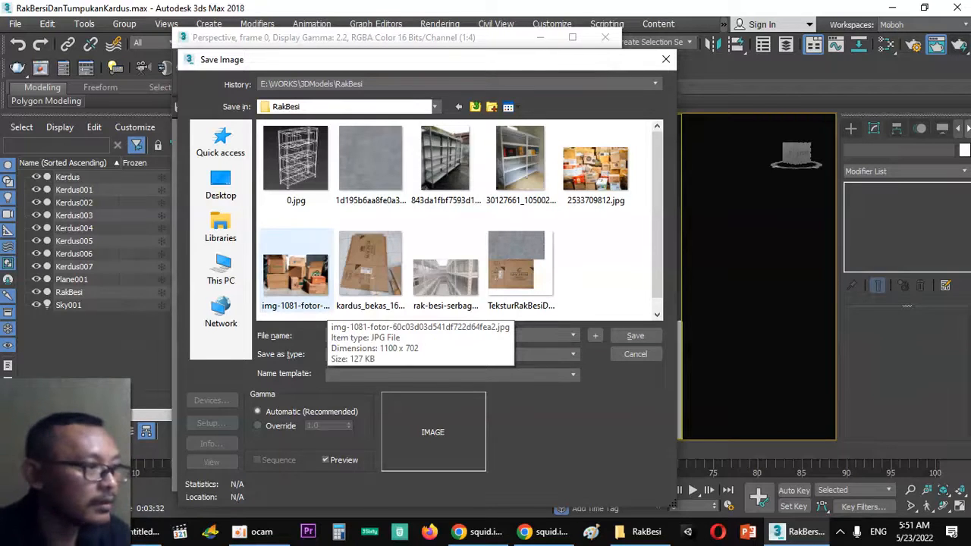
type("jpg")
left_click(629, 337)
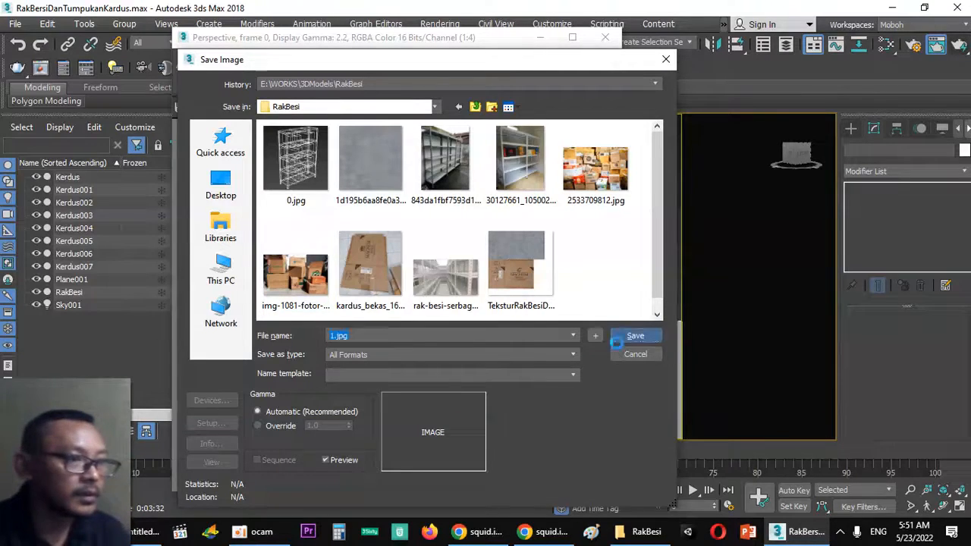
left_click(393, 367)
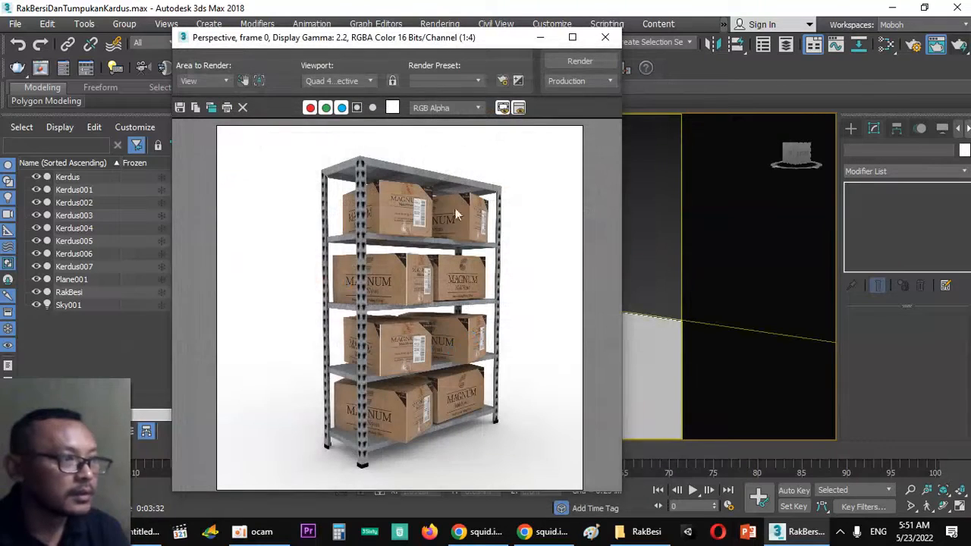
left_click_drag(500, 42, 539, 32)
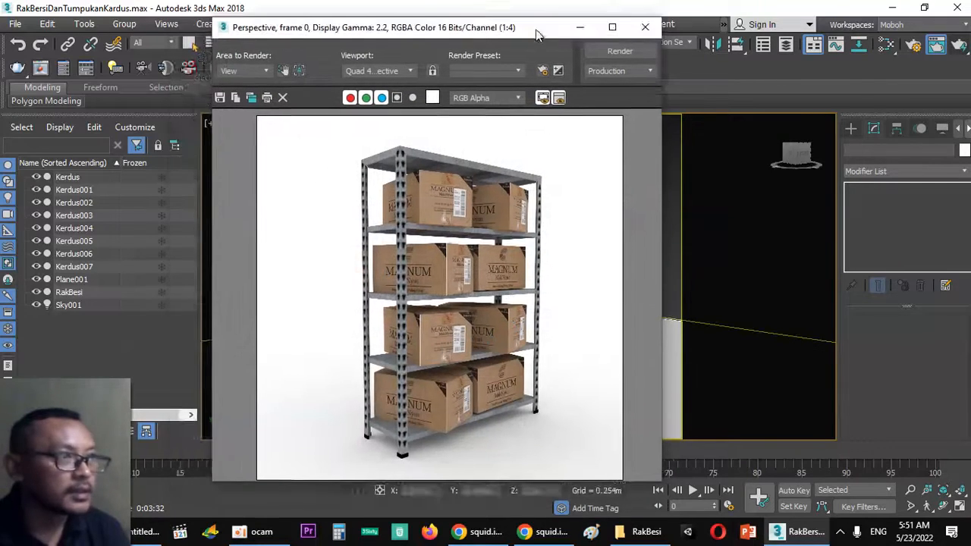
left_click(644, 28)
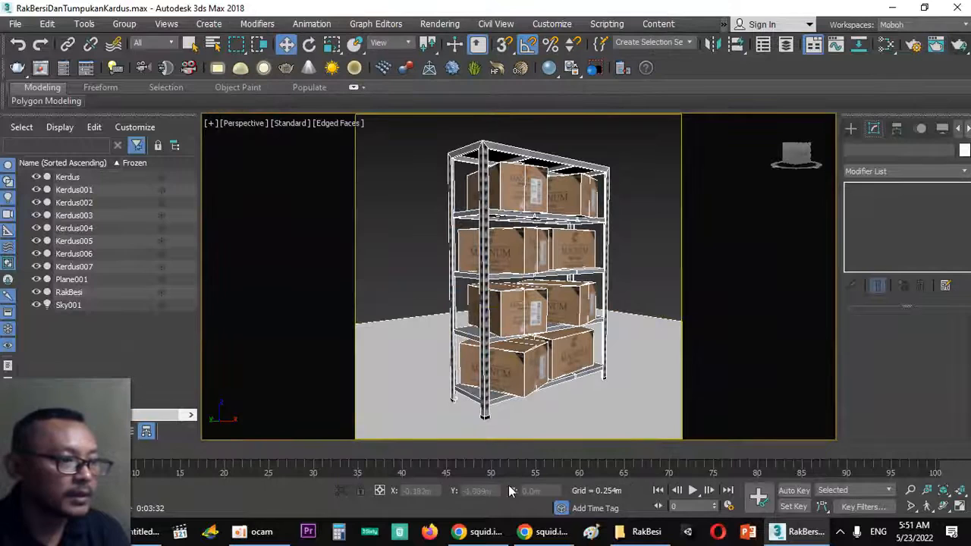
Step: Upload 1.jpg from the RakBesi folder to the preview images of the squid.io product draft in the browser
left_click(480, 531)
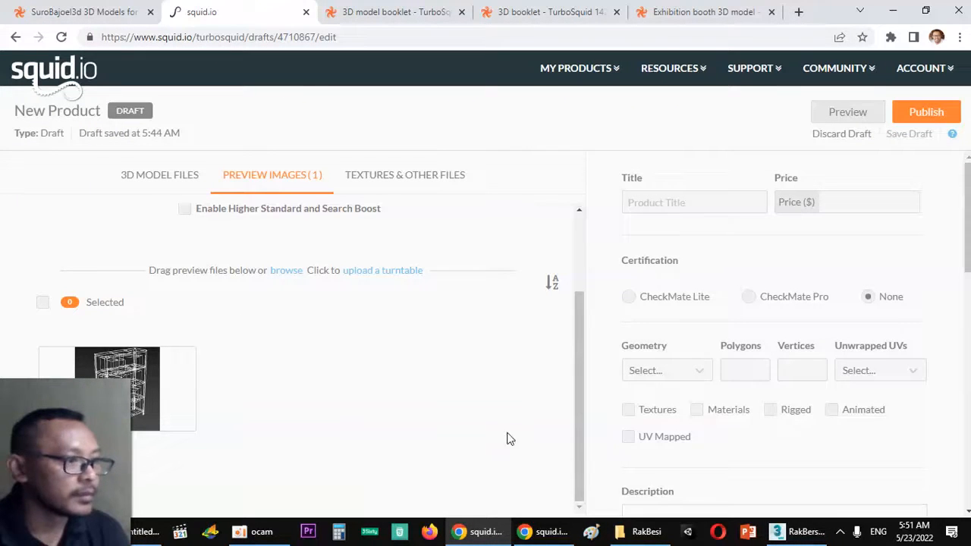
left_click(645, 531)
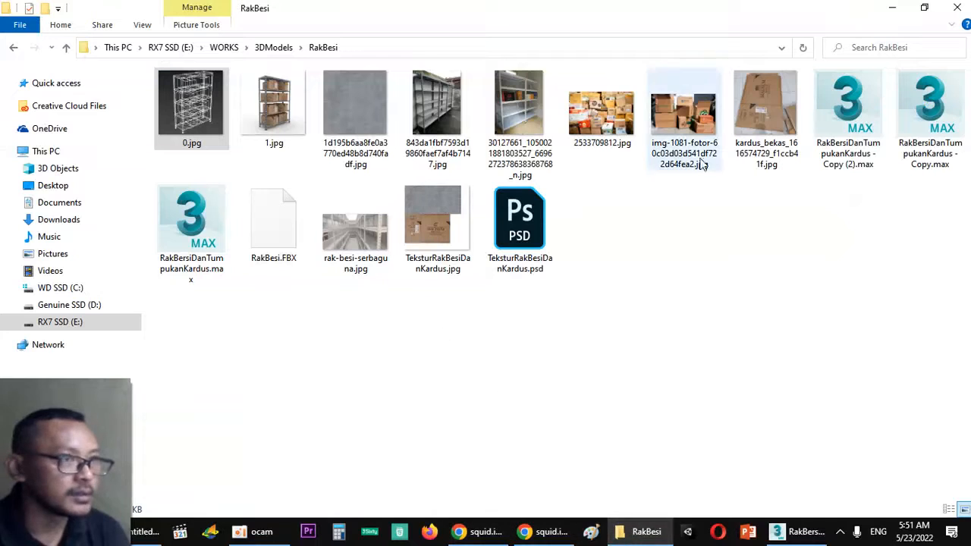
left_click_drag(274, 114, 321, 399)
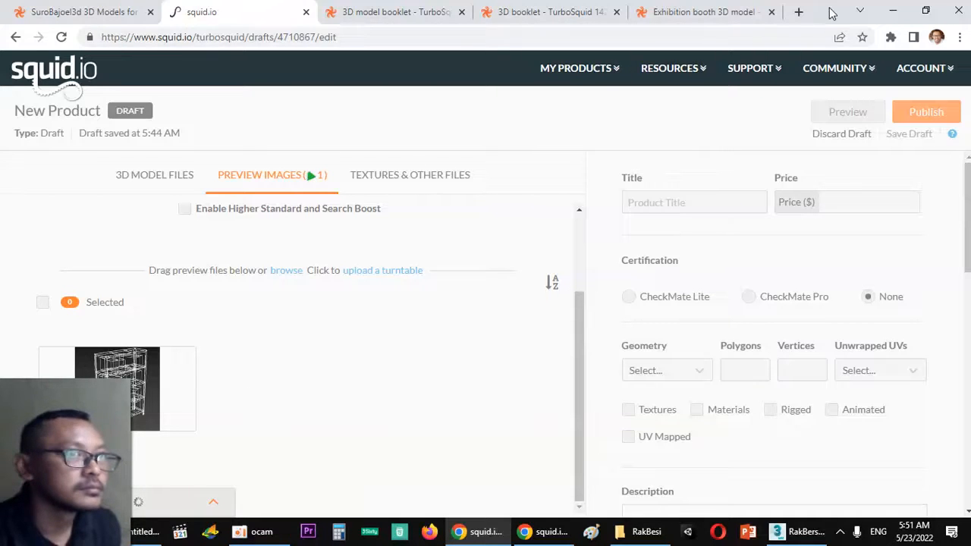
Step: Resize the browser window so the RakBesi folder stays visible behind it, and remove the wireframe 0.jpg from the product's preview images
left_click(912, 13)
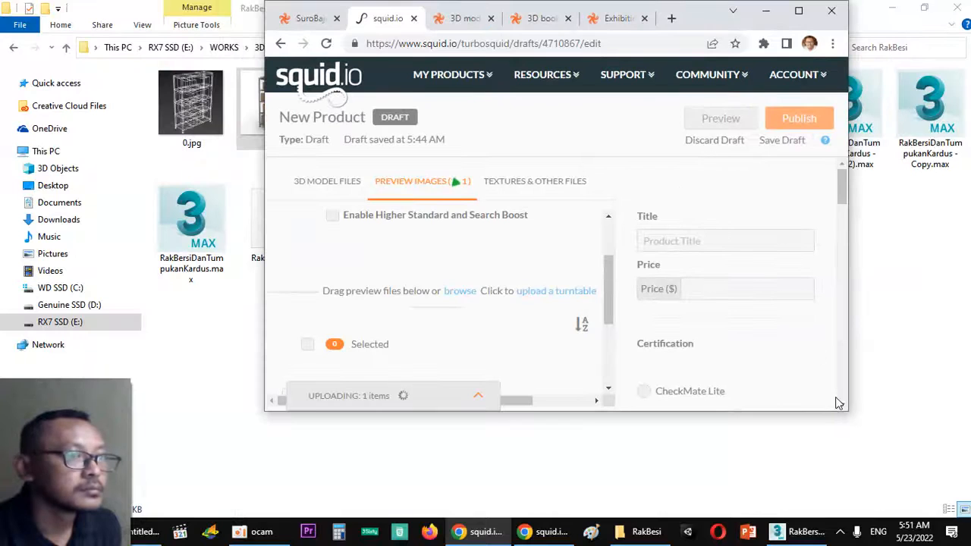
left_click_drag(851, 413, 964, 496)
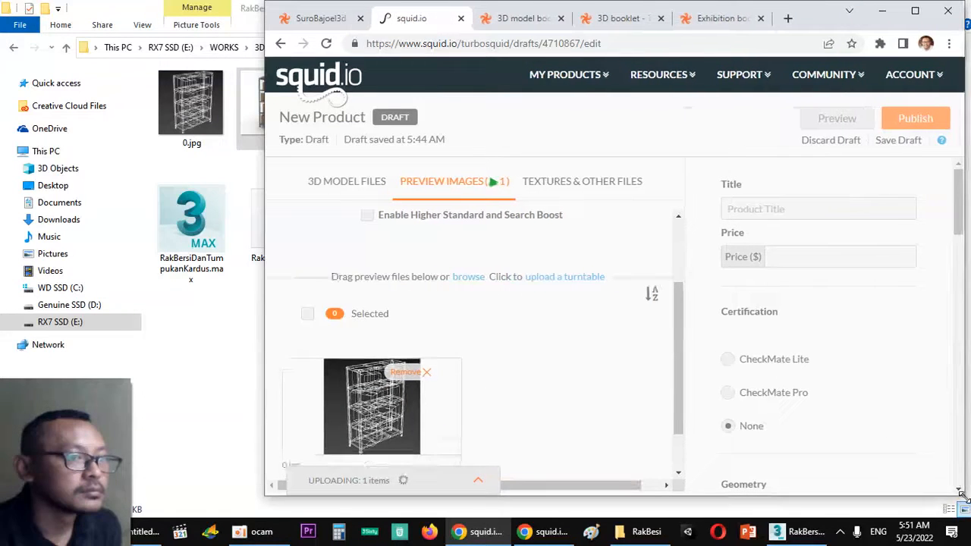
left_click_drag(261, 267, 158, 274)
scroll(327, 453, "down", 1)
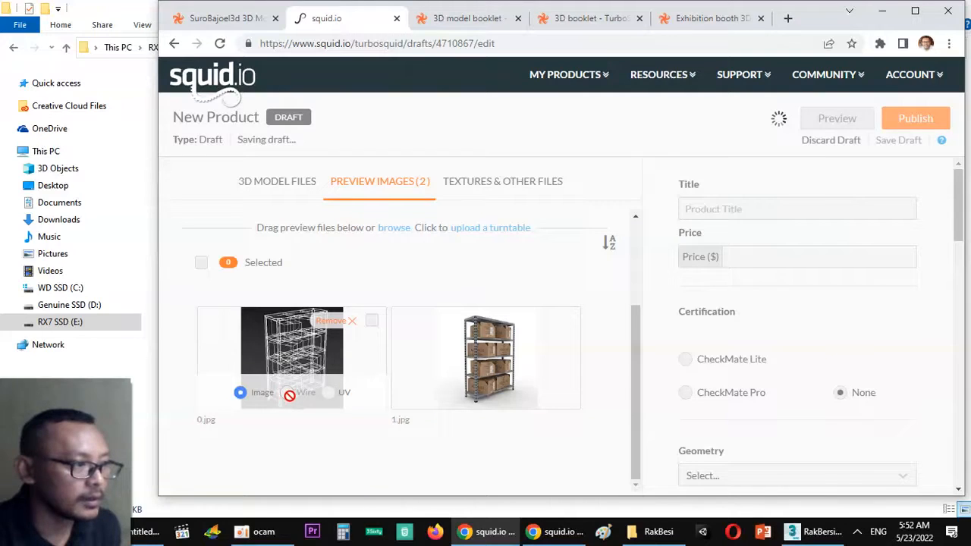
left_click(348, 323)
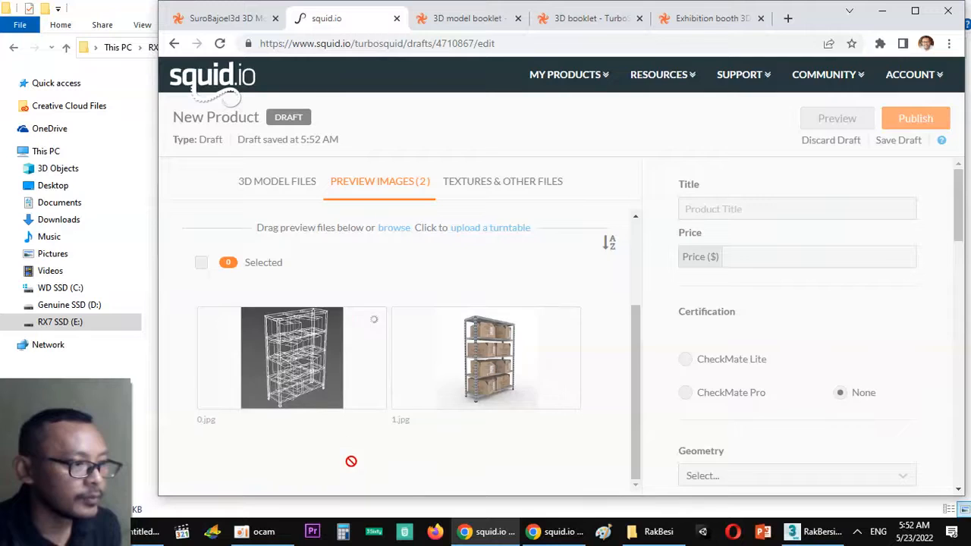
Step: Switch to Photoshop and resize the wireframe image to 2048 × 2048 pixels
left_click(150, 534)
left_click(80, 9)
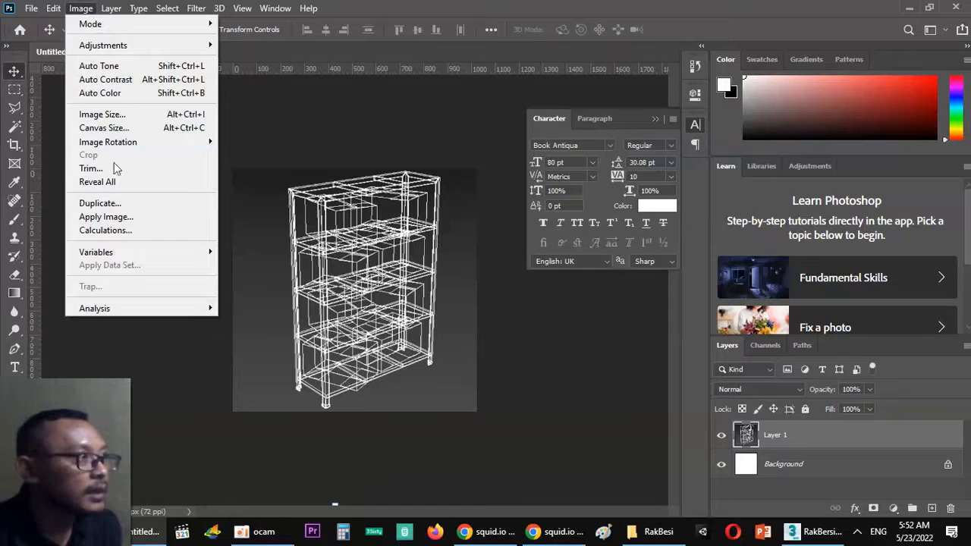
left_click(124, 118)
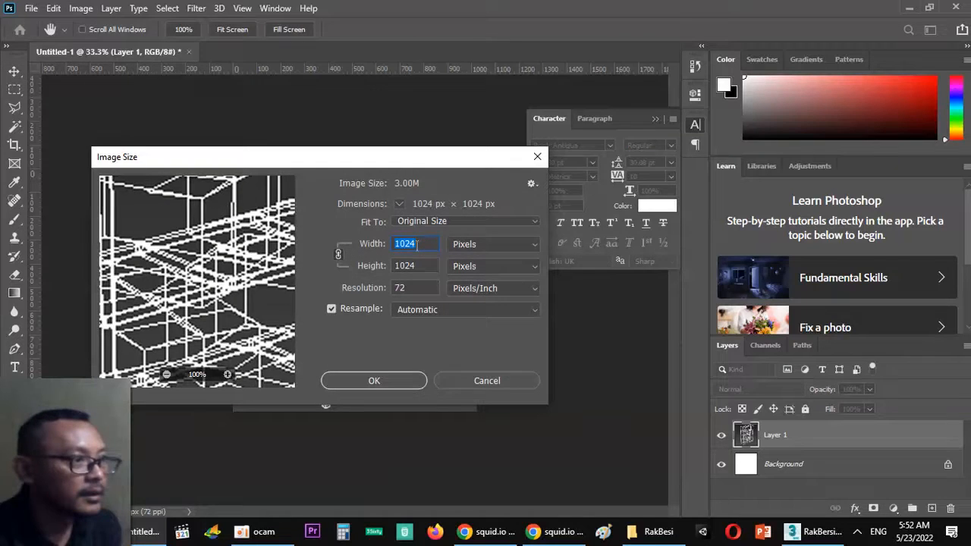
type("2048")
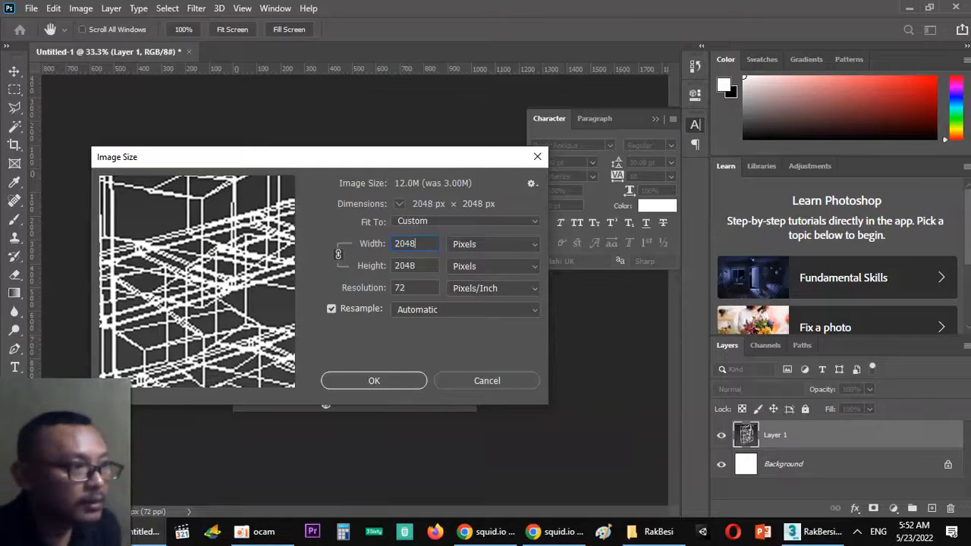
key("Return")
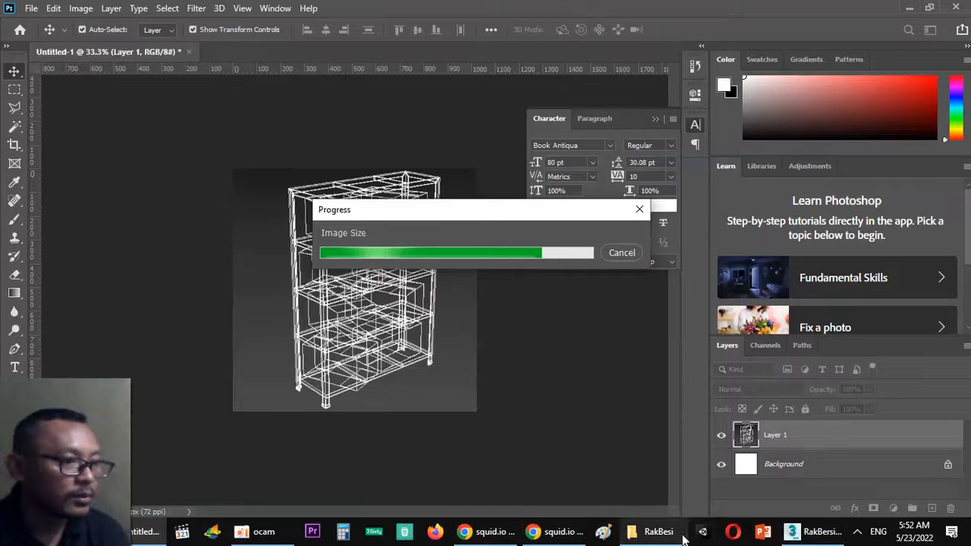
Step: Check the draft's remaining preview image, the shelf scene in 3ds Max and the files in the RakBesi folder
left_click(816, 531)
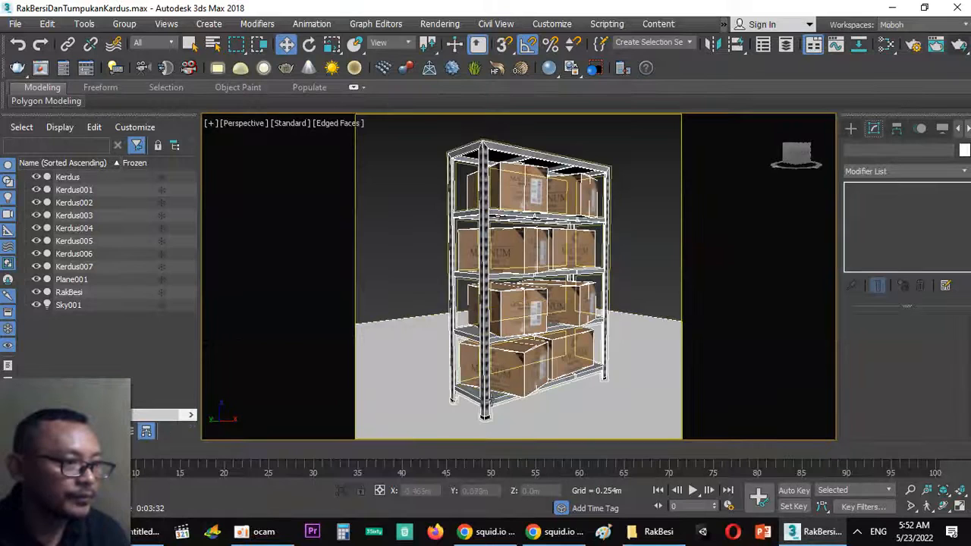
left_click(487, 531)
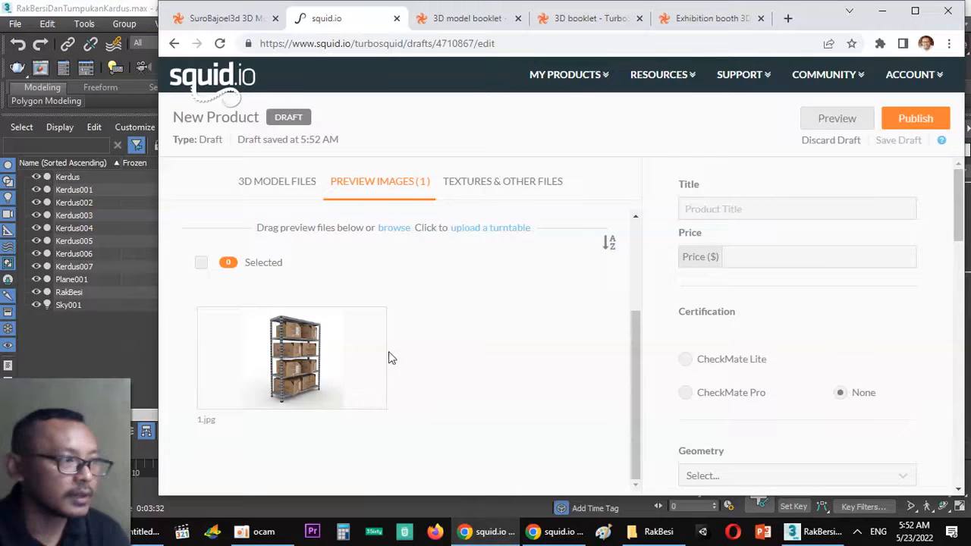
mouse_move(287, 370)
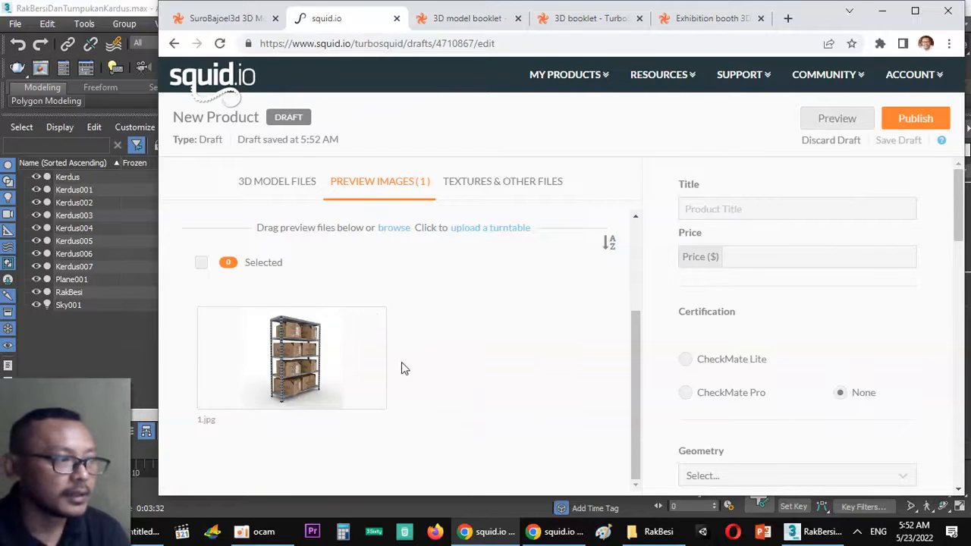
mouse_move(302, 347)
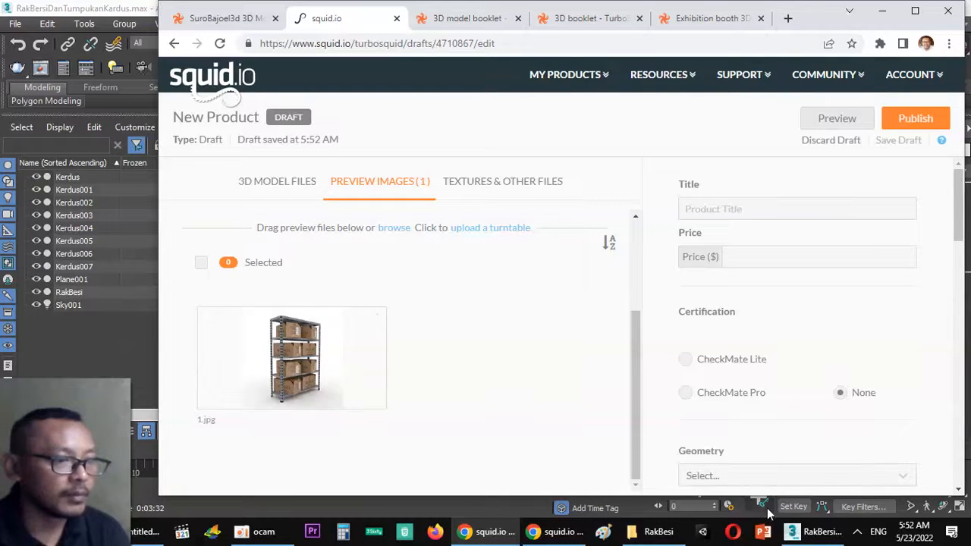
left_click(810, 531)
left_click_drag(506, 348, 537, 291)
scroll(533, 310, "up", 3)
left_click(487, 531)
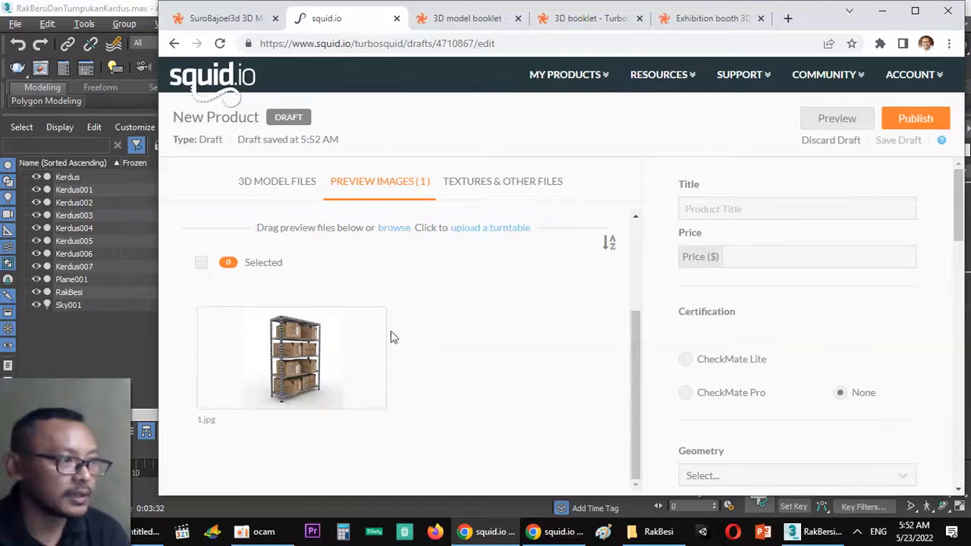
left_click(657, 532)
left_click(368, 356)
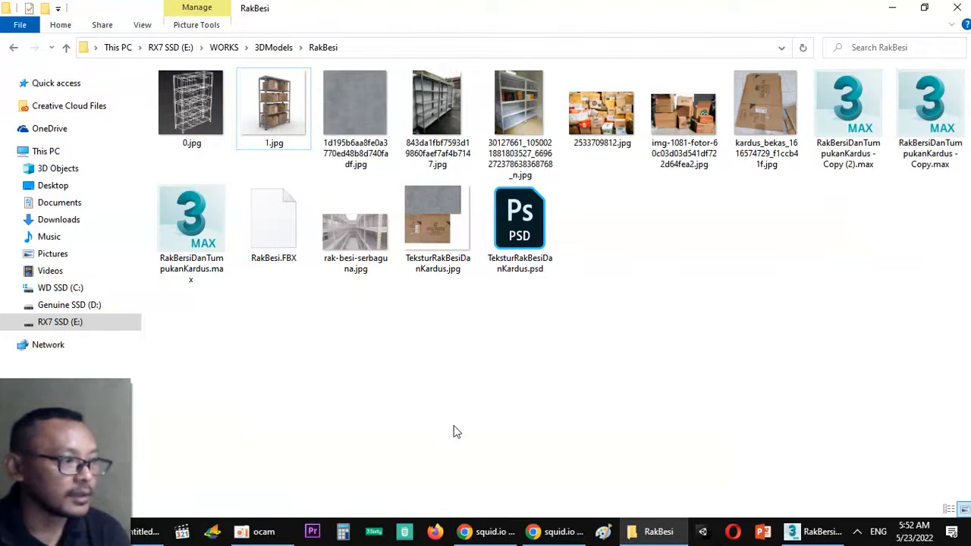
Step: Save the resized wireframe from Photoshop as a JPEG in the RakBesi folder, overwriting 0.jpg
left_click(152, 532)
key("ctrl+shift+s")
left_click(234, 352)
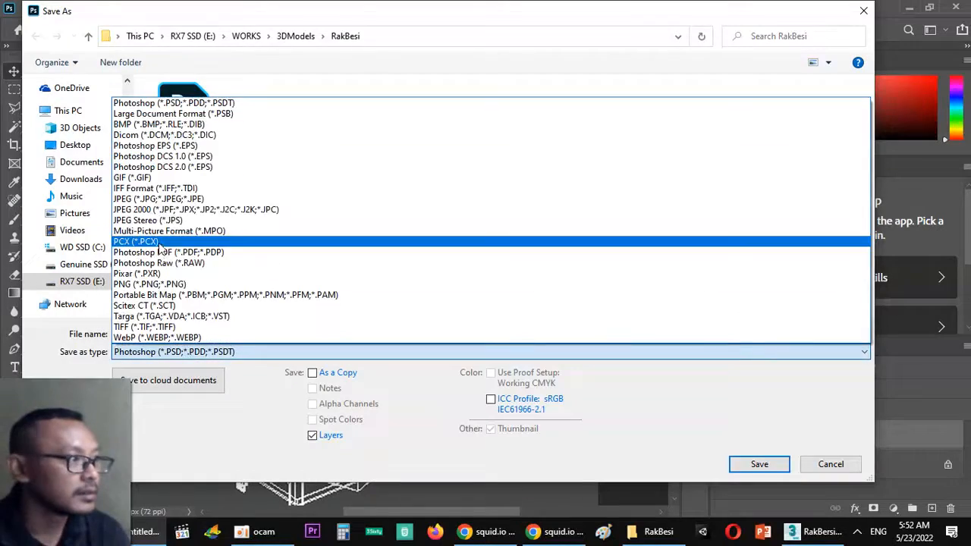
left_click(152, 199)
double_click(212, 155)
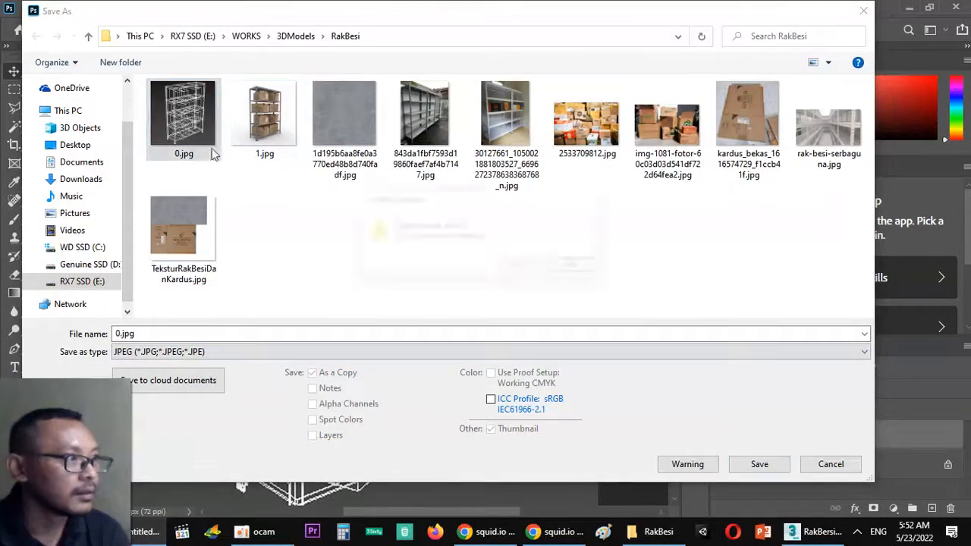
left_click(572, 264)
left_click(456, 145)
Step: Upload the new 0.jpg from the RakBesi folder to the preview images of the squid.io draft
key("alt+Tab")
left_click_drag(203, 134, 476, 360)
key("alt+Tab")
key("alt+Tab")
left_click(145, 531)
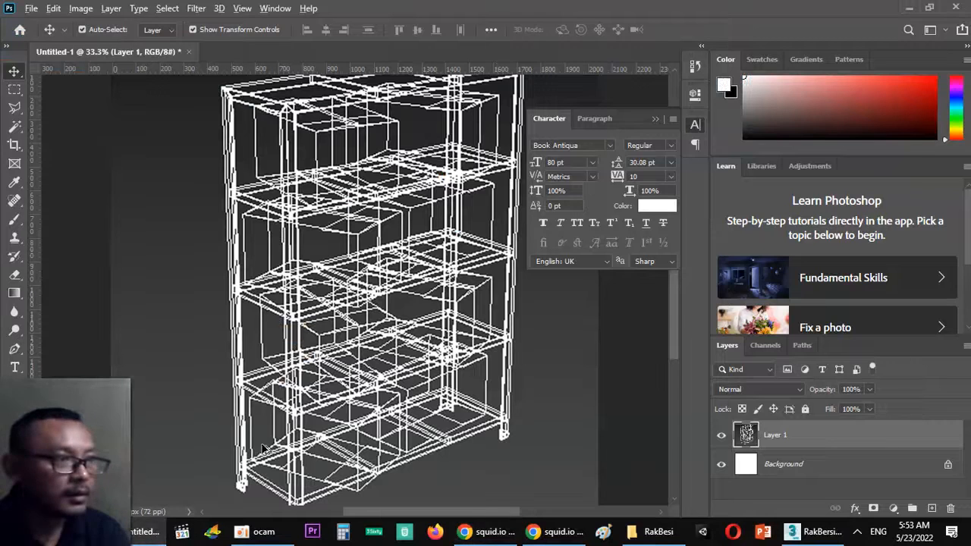
key("alt+Tab")
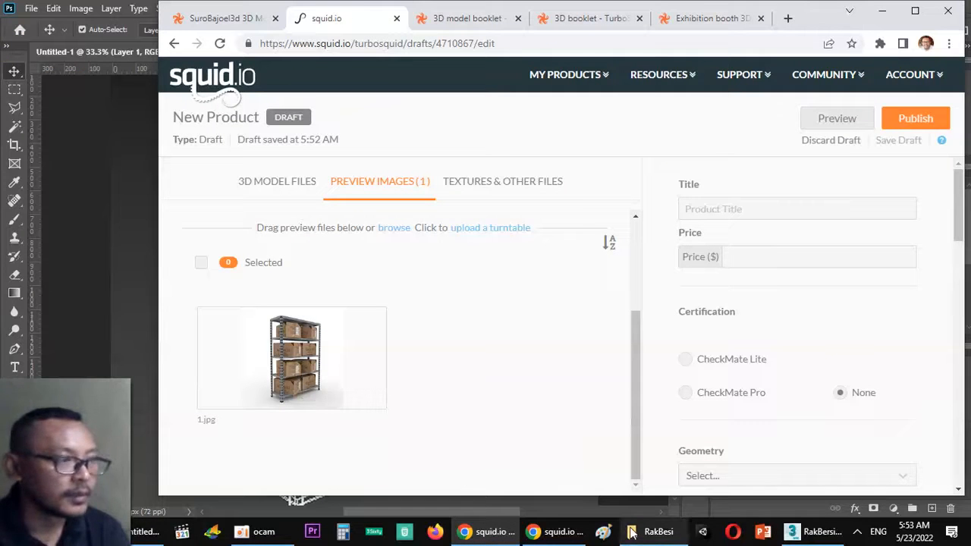
left_click(631, 532)
key("alt+Tab")
left_click_drag(185, 121, 497, 358)
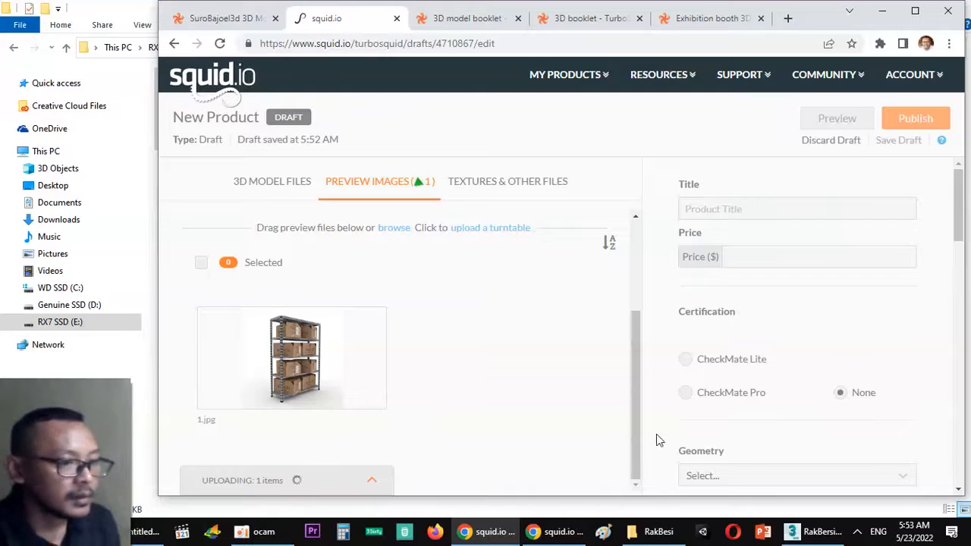
Step: Switch to 3ds Max and orbit the perspective view to see the loaded shelf from another corner
left_click(815, 532)
left_click_drag(483, 357, 545, 366)
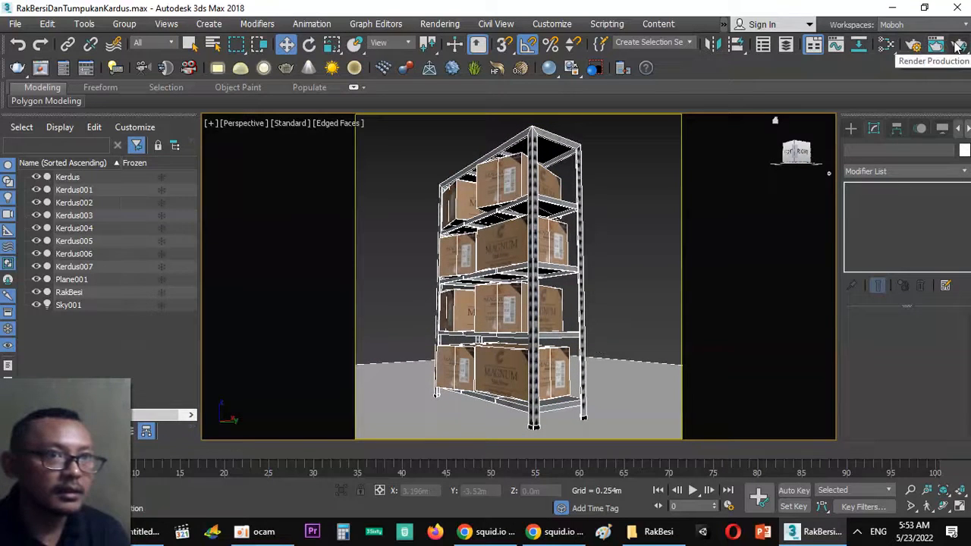
Step: Switch to the squid.io draft and mark the preview image 0.jpg as Wire
left_click(505, 534)
mouse_move(405, 366)
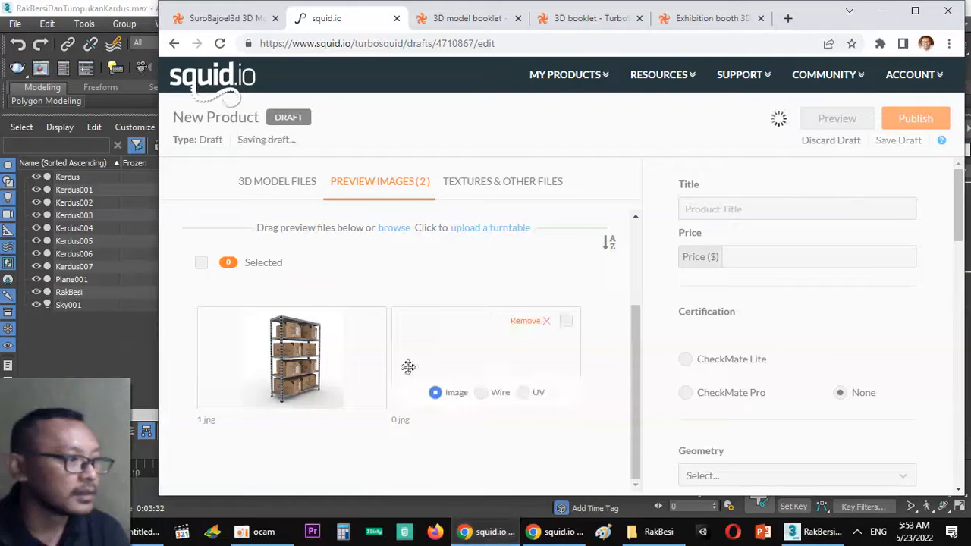
left_click(482, 394)
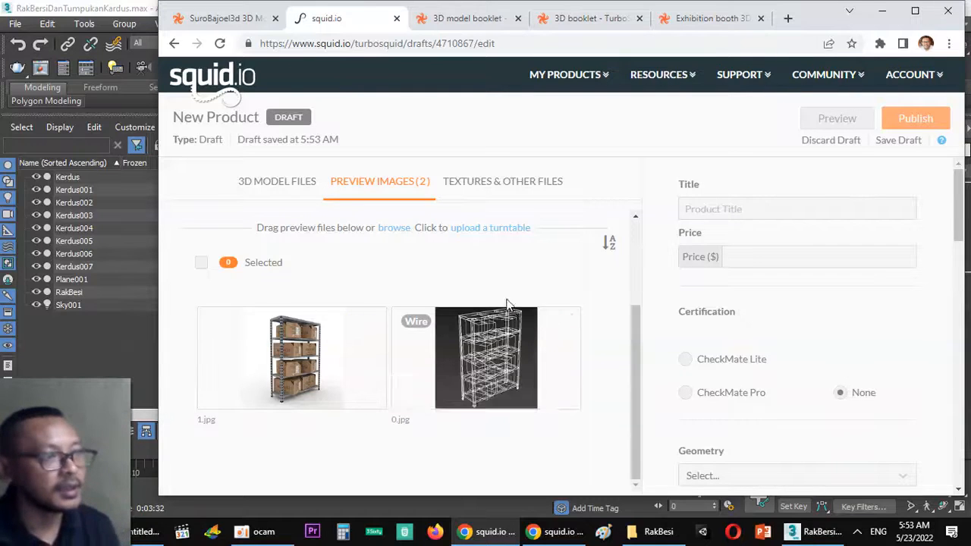
mouse_move(486, 339)
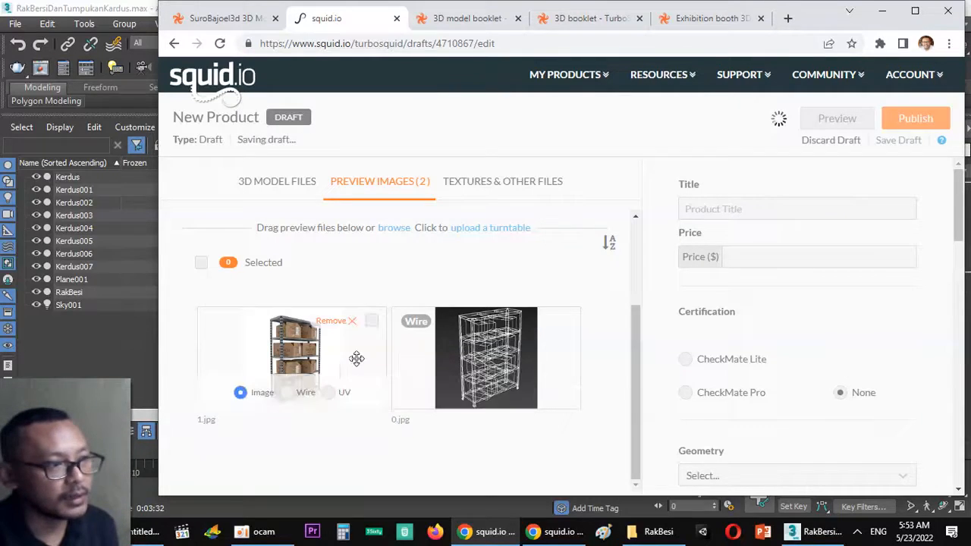
mouse_move(292, 348)
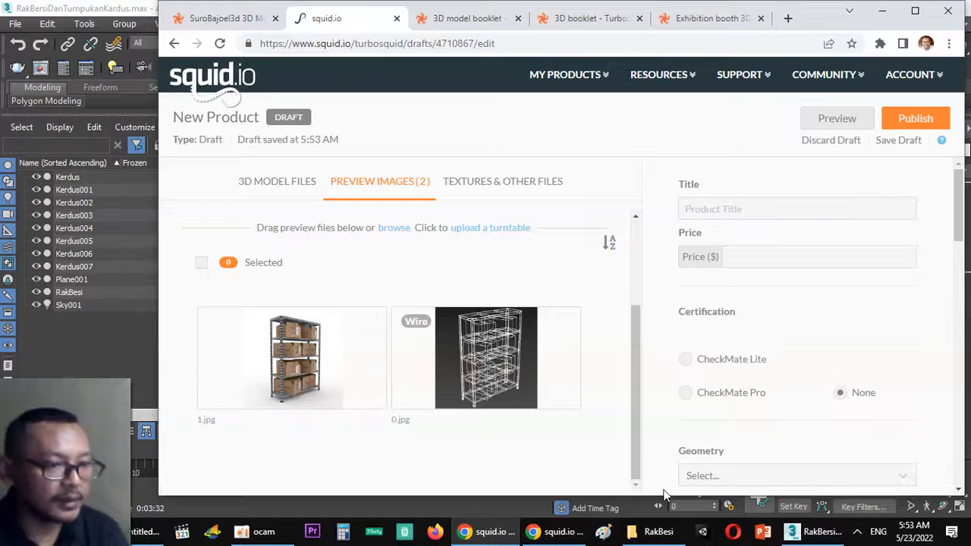
Step: Return to 3ds Max and render the perspective view of the shelf from the new corner angle
left_click(812, 531)
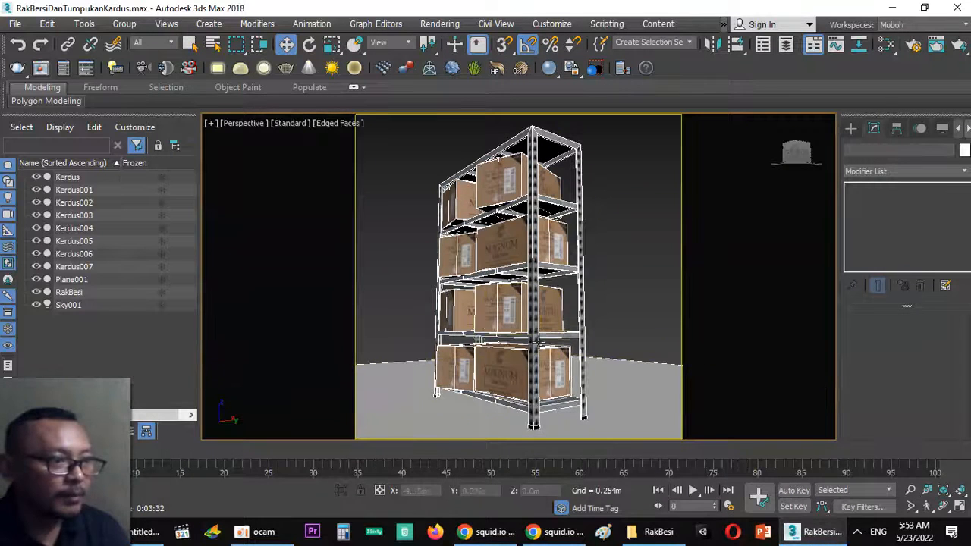
left_click(501, 355)
key("alt+Tab")
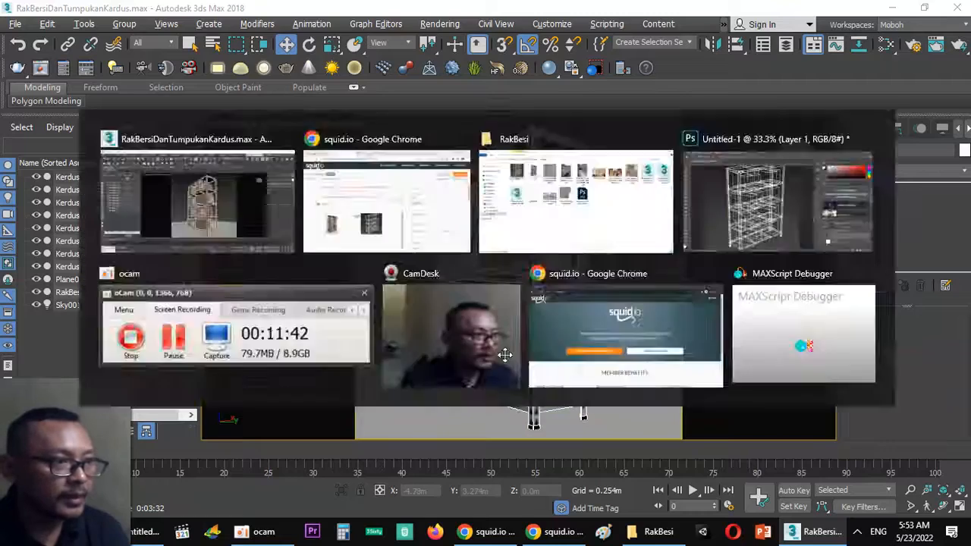
key("alt+Tab")
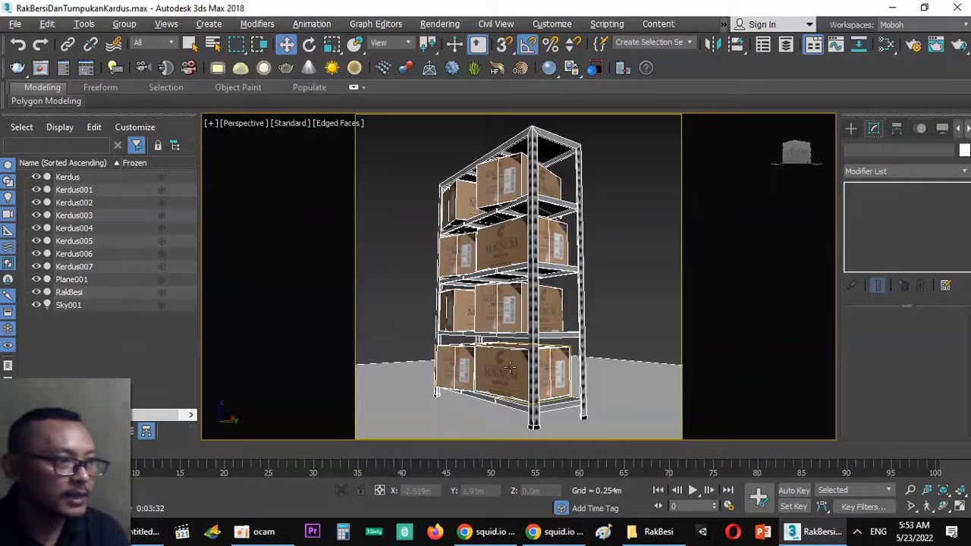
key("alt+Tab")
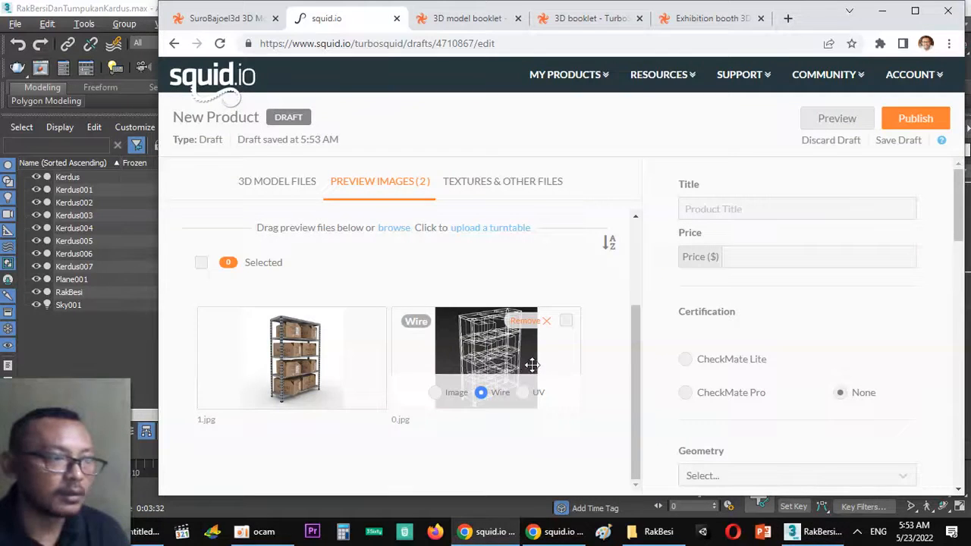
key("alt+Tab")
key("alt+Tab")
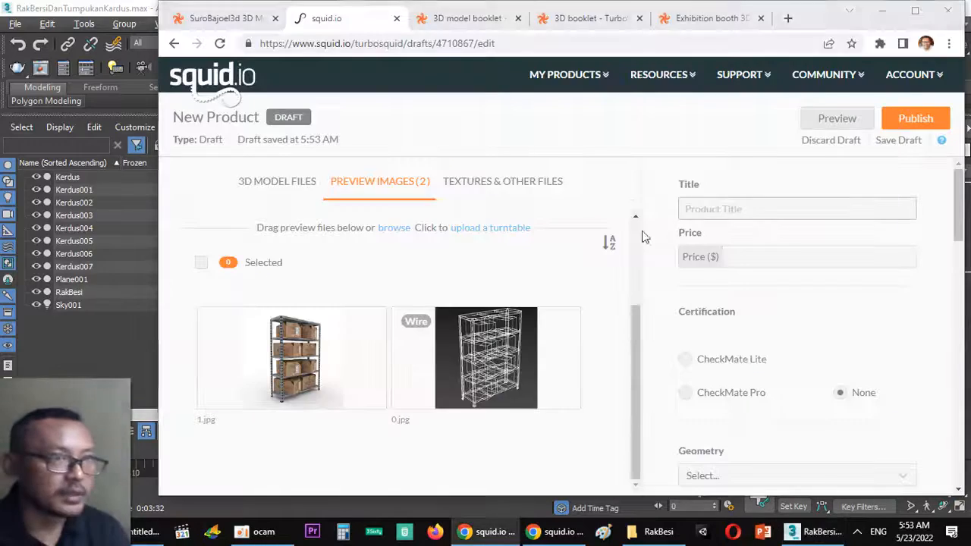
key("alt+Tab")
left_click(958, 47)
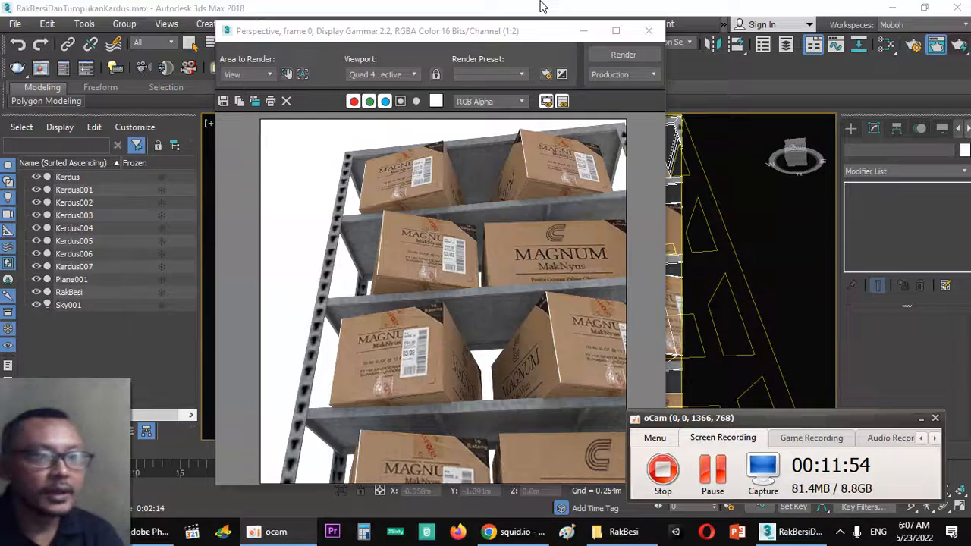
Step: Open the RakBesi folder and select the rendered images 2.jpg to 5.jpg
left_click(444, 36)
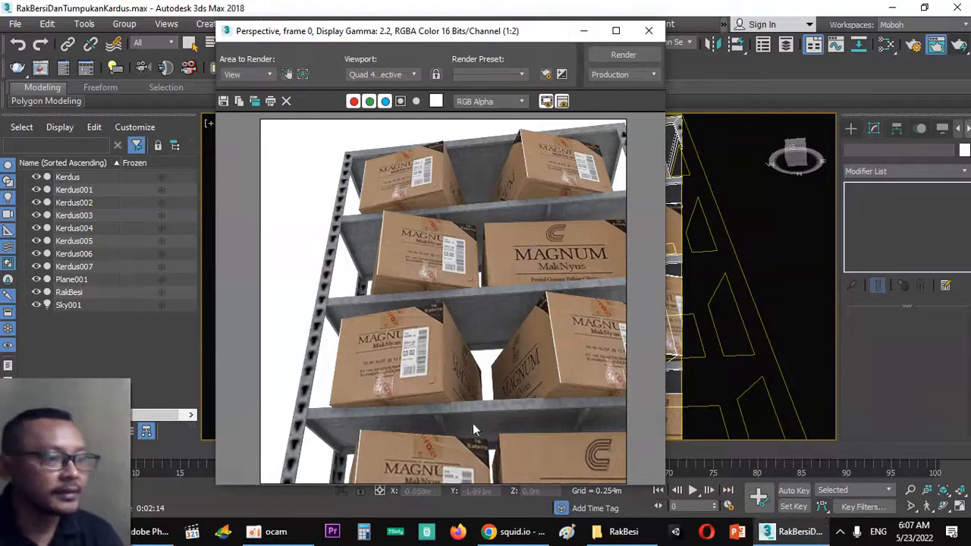
left_click(618, 531)
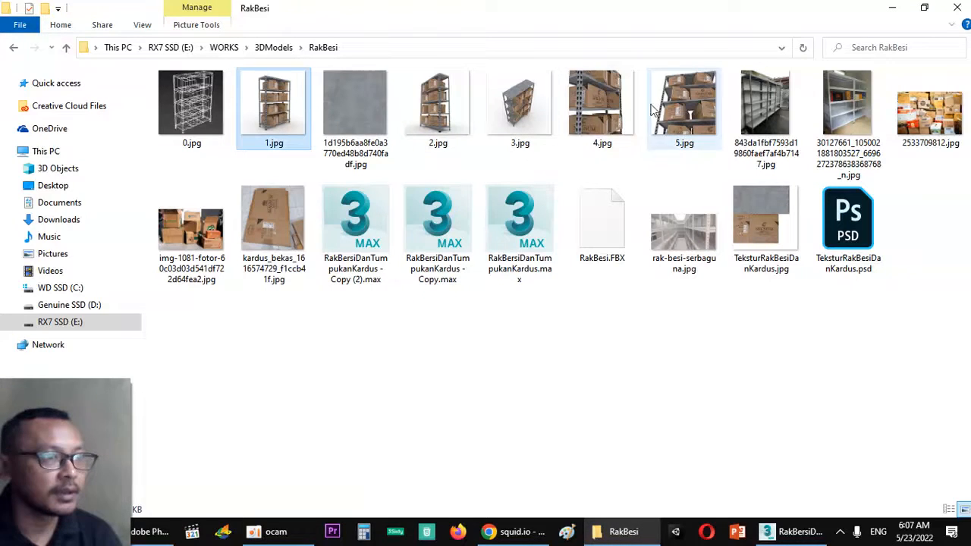
left_click_drag(442, 156, 682, 108)
left_click(443, 114)
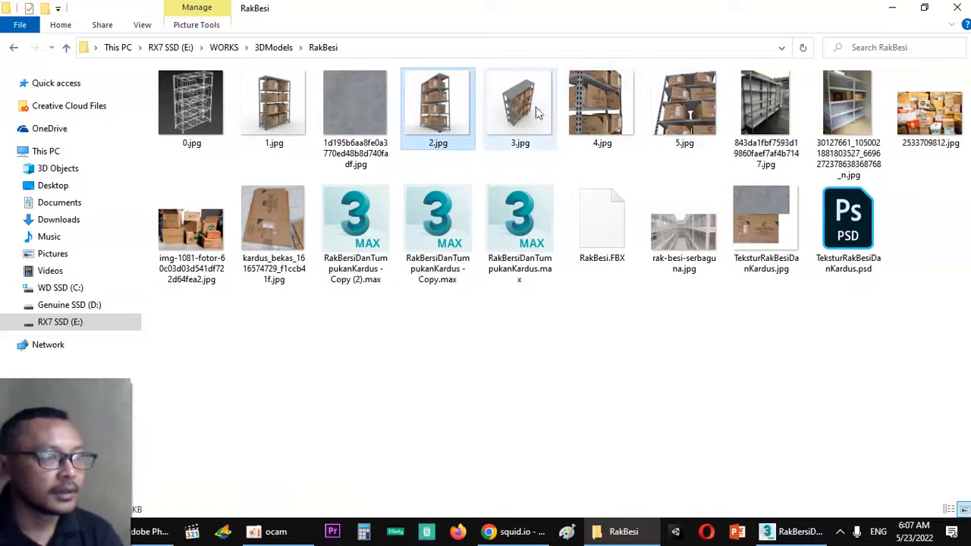
left_click(672, 96, "shift")
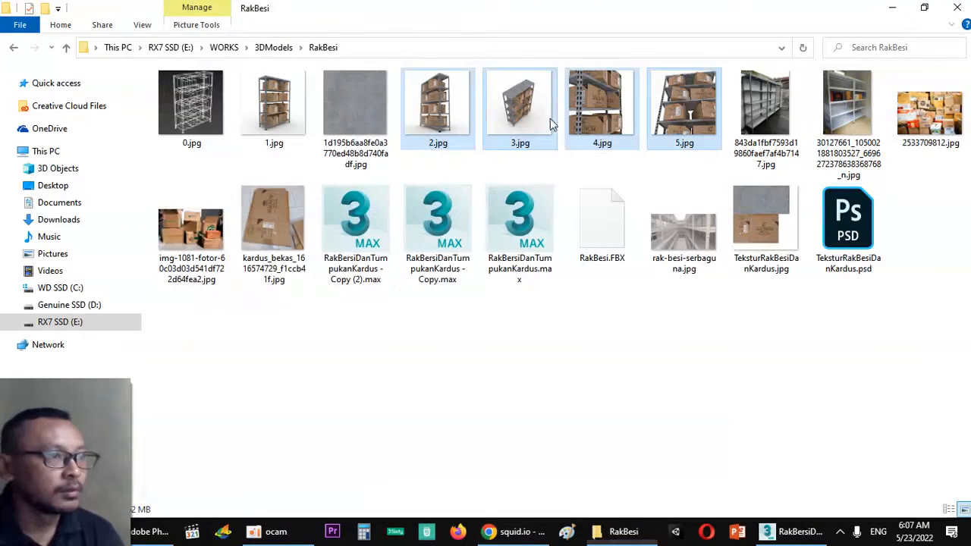
left_click_drag(396, 104, 679, 109)
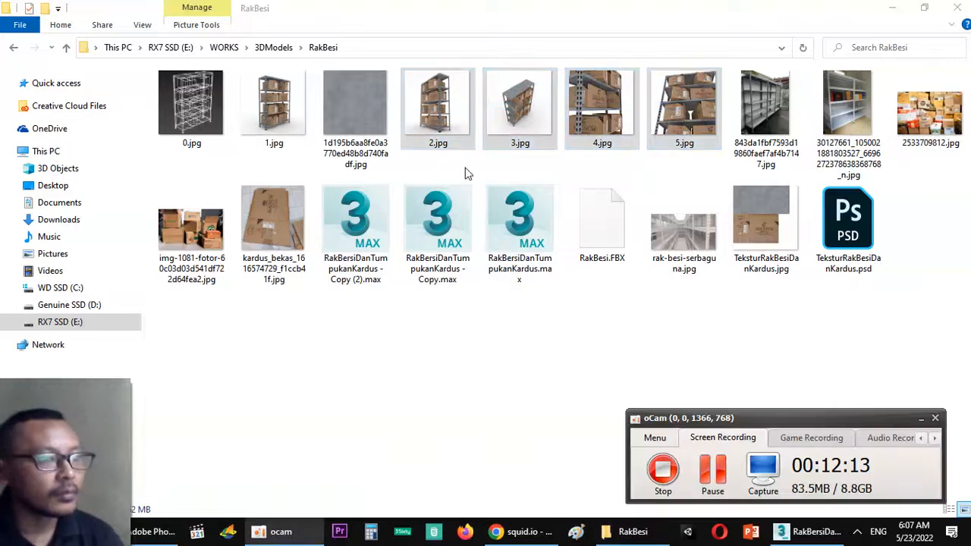
Step: Upload the selected renders 2.jpg to 5.jpg to the squid.io draft's preview images and maximize the browser window
left_click(537, 11)
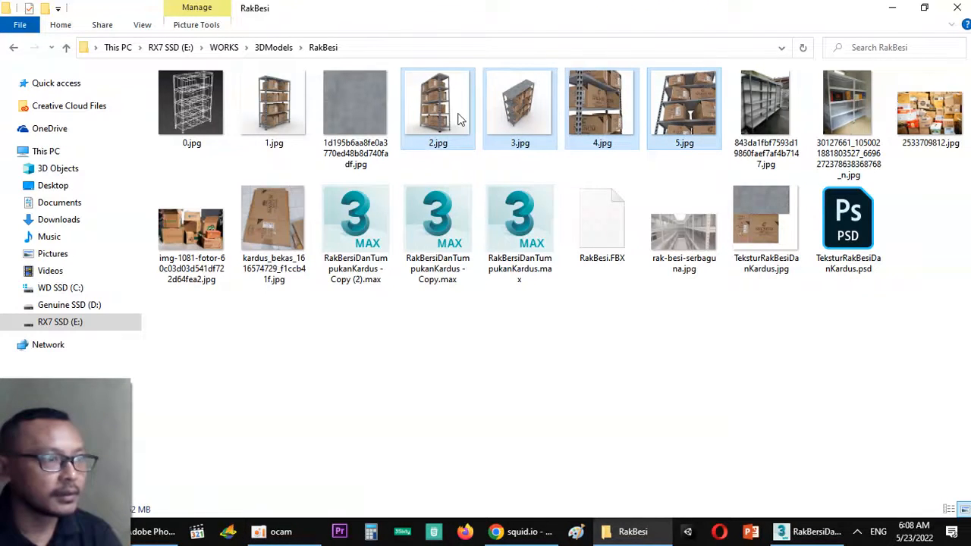
left_click_drag(452, 121, 540, 413)
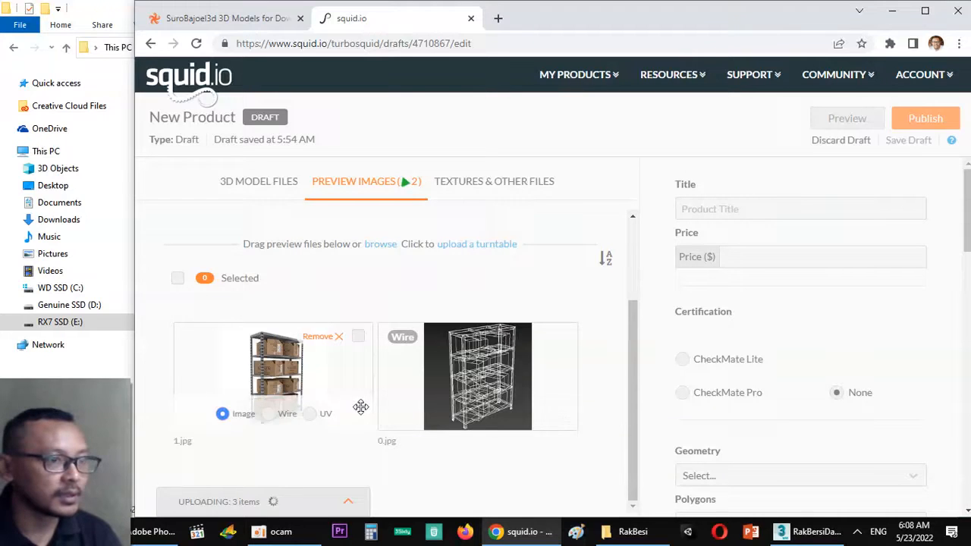
left_click(732, 211)
left_click(668, 215)
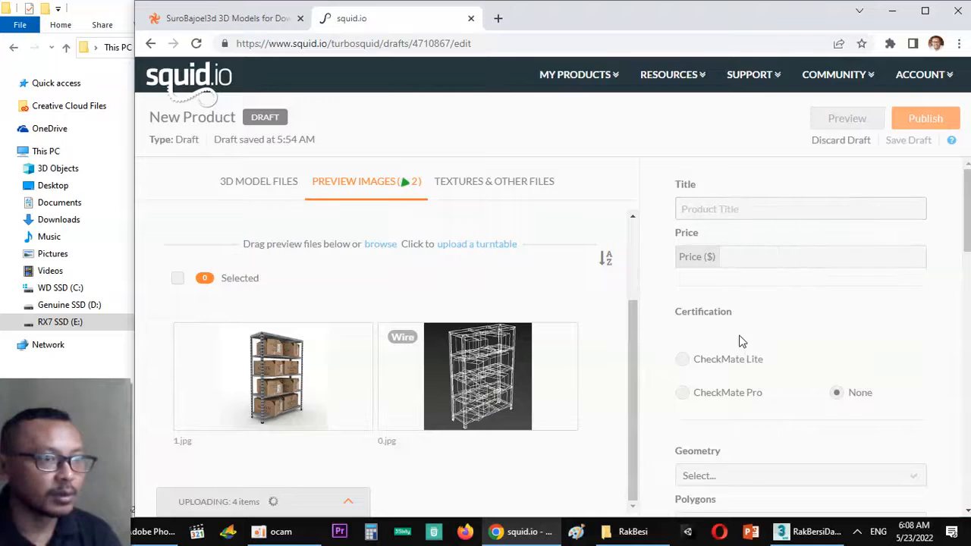
scroll(741, 390, "down", 3)
scroll(742, 390, "up", 3)
left_click(926, 13)
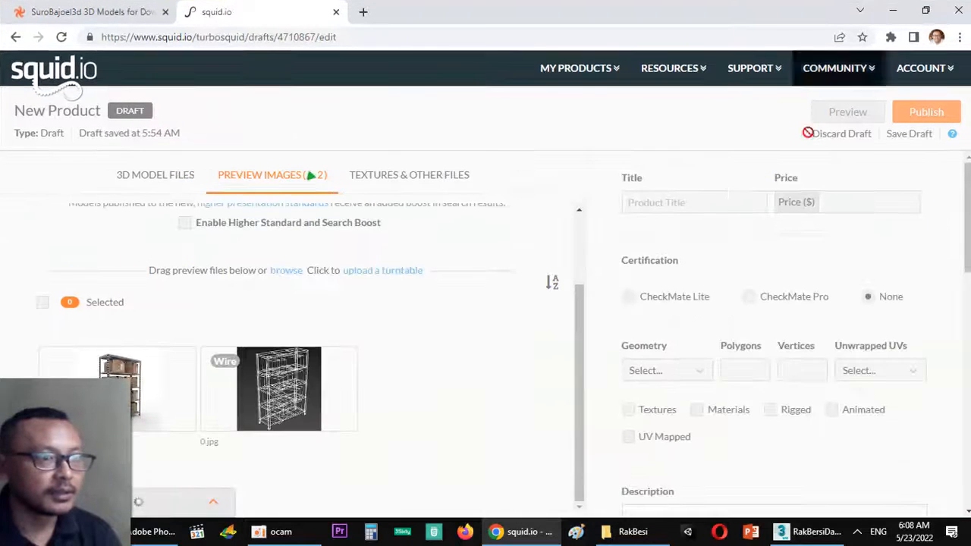
Step: Enter "Low Poly Metal Shelf and Cardboard Boxes" as the product title
left_click(660, 210)
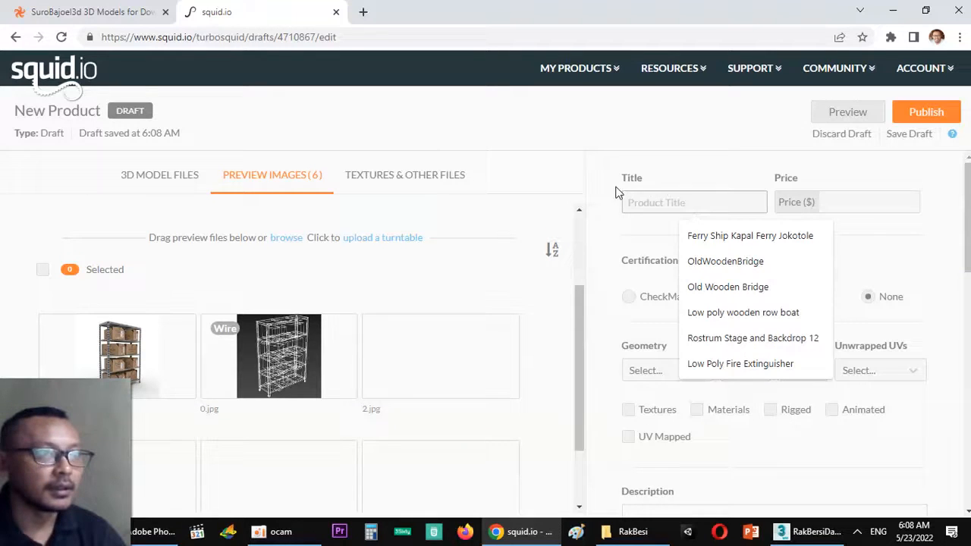
left_click(672, 202)
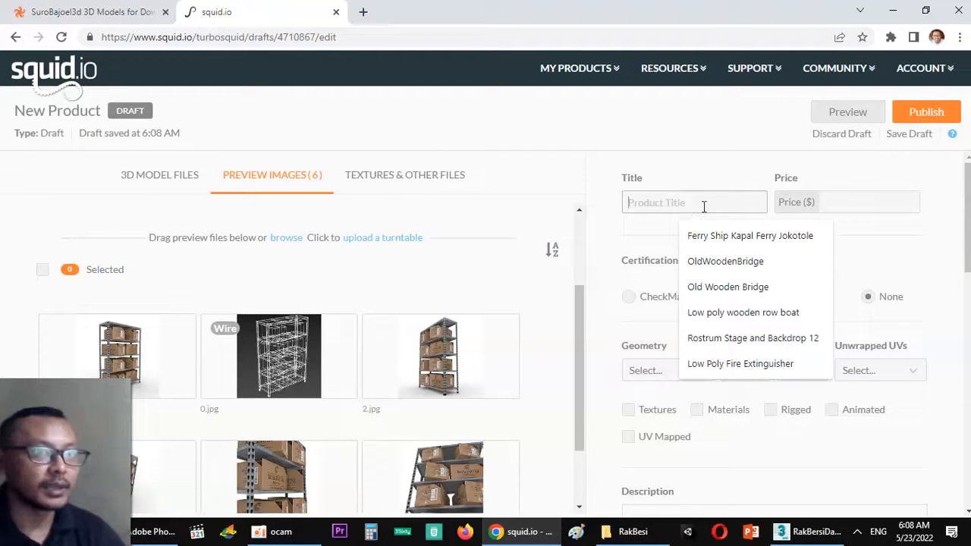
left_click(869, 199)
left_click(657, 204)
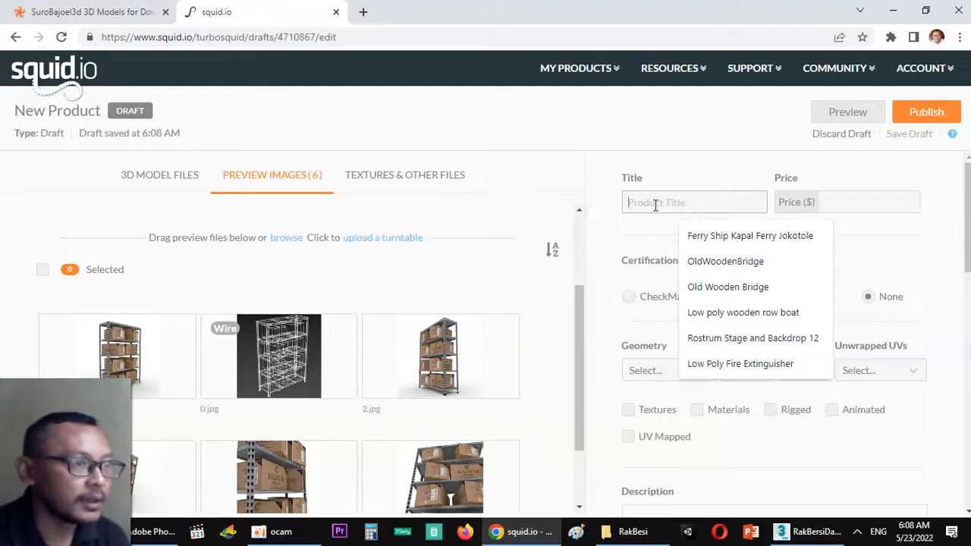
type("Low Poly")
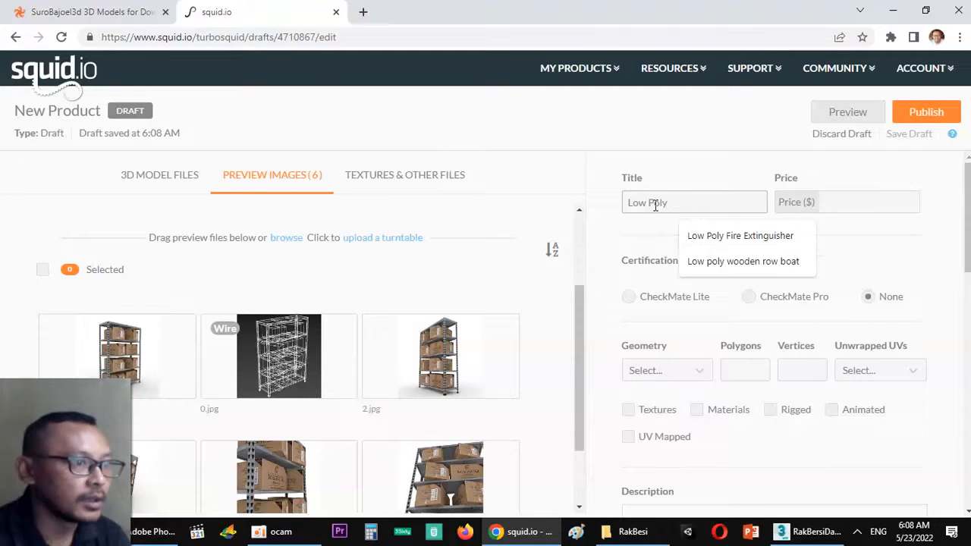
type(" Metal Shelf and Boxe")
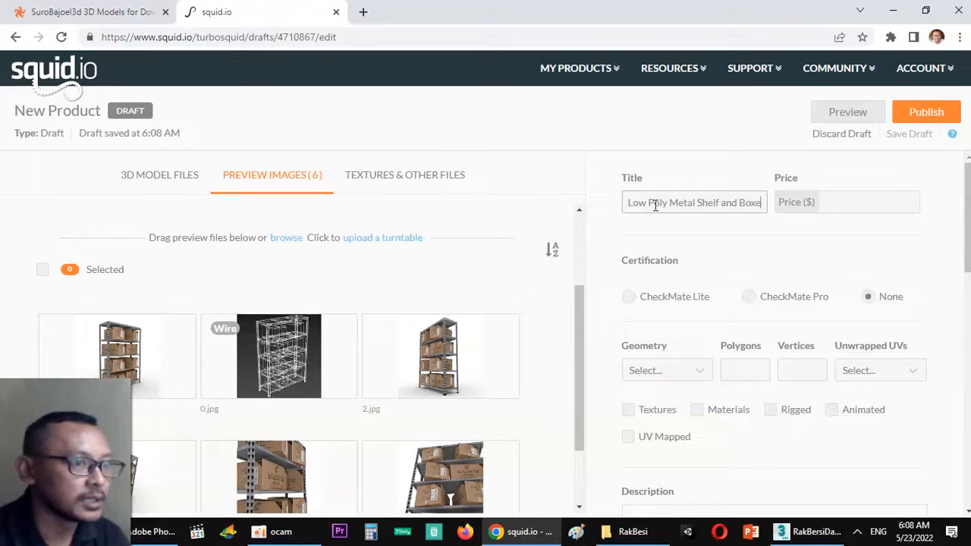
type("s")
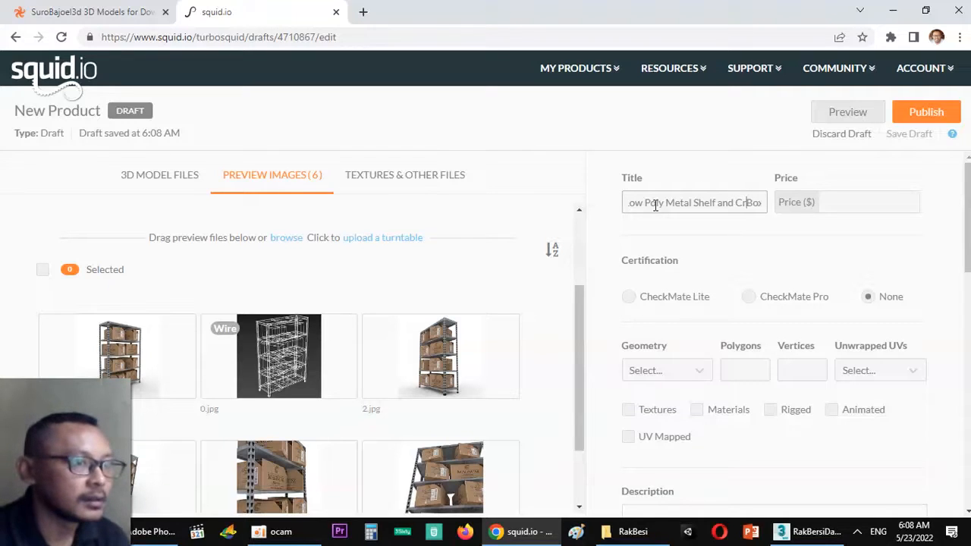
type("b")
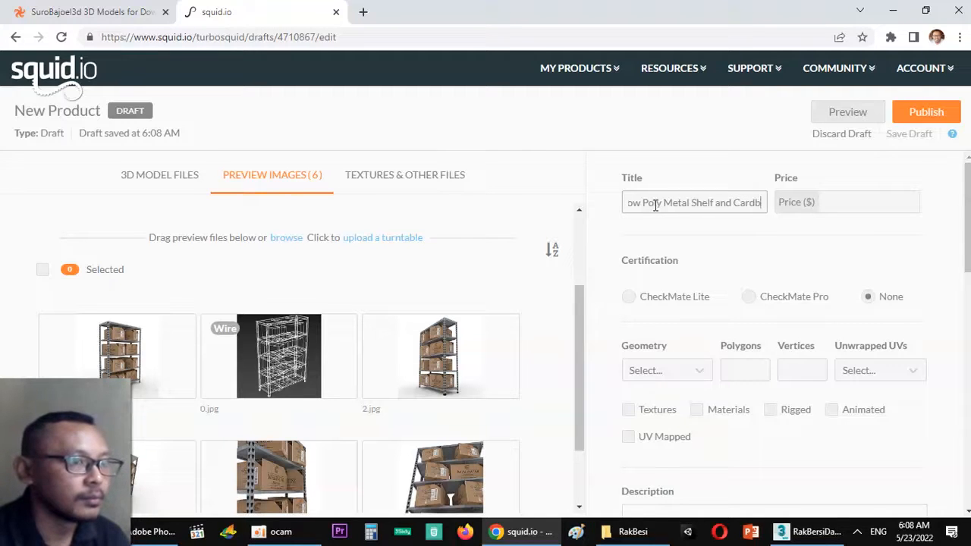
type("o")
type("ard Boxes")
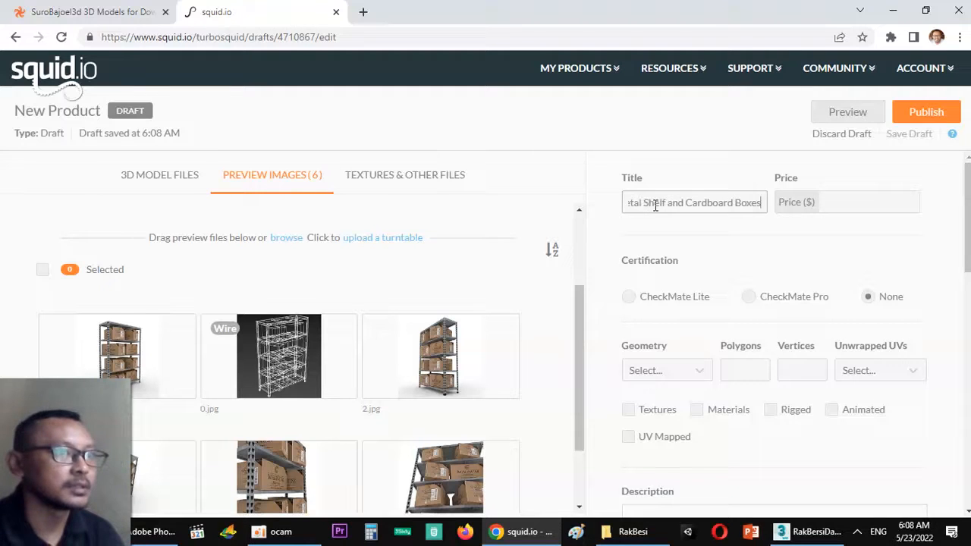
key("Home")
key("End")
key("Home")
key("End")
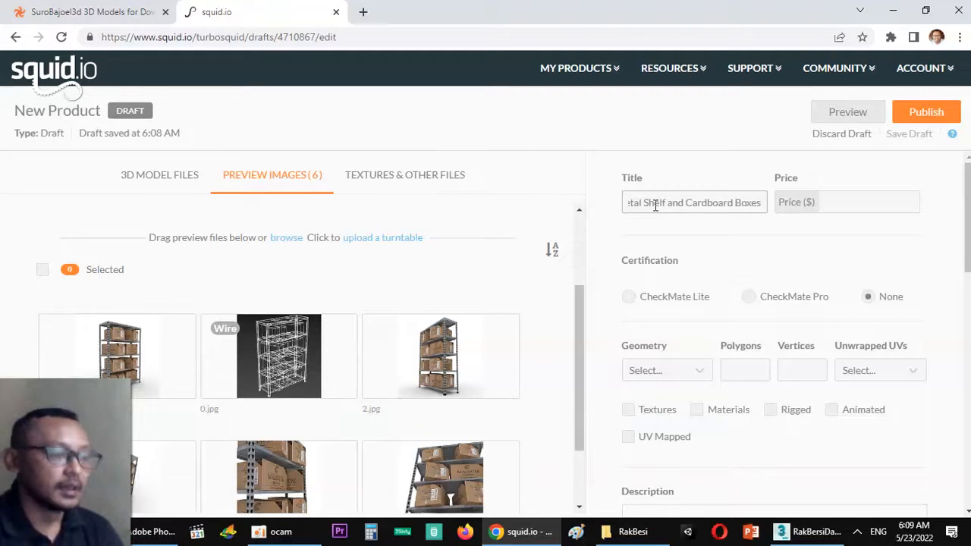
Step: Set the product price to $5 and the certification to None
key("Tab")
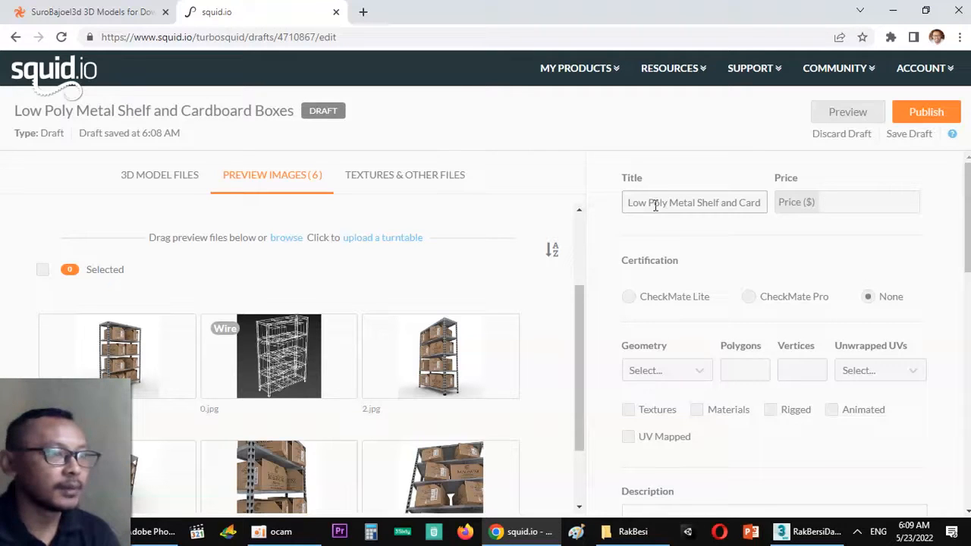
type("5")
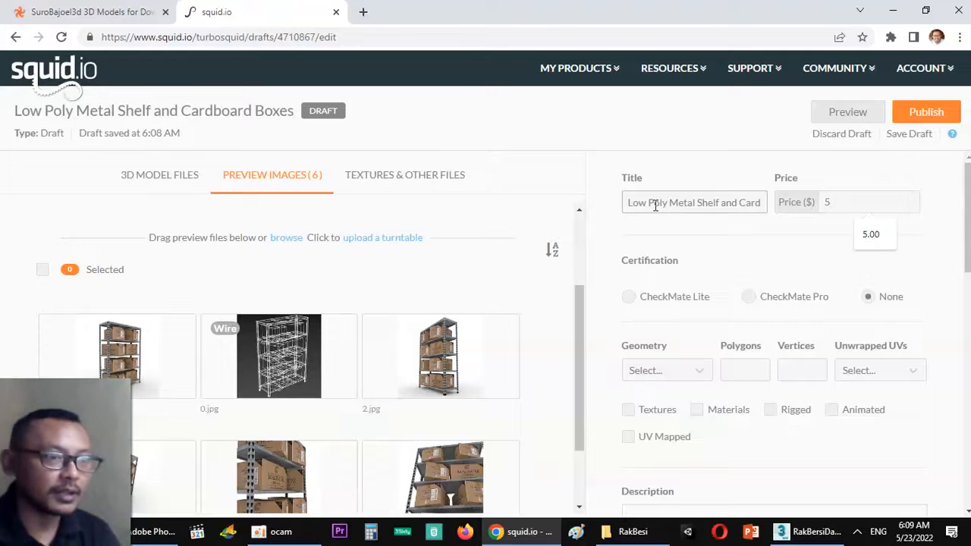
left_click(880, 300)
Step: Set the product's geometry type to Polygonal
scroll(751, 356, "down", 2)
left_click(671, 228)
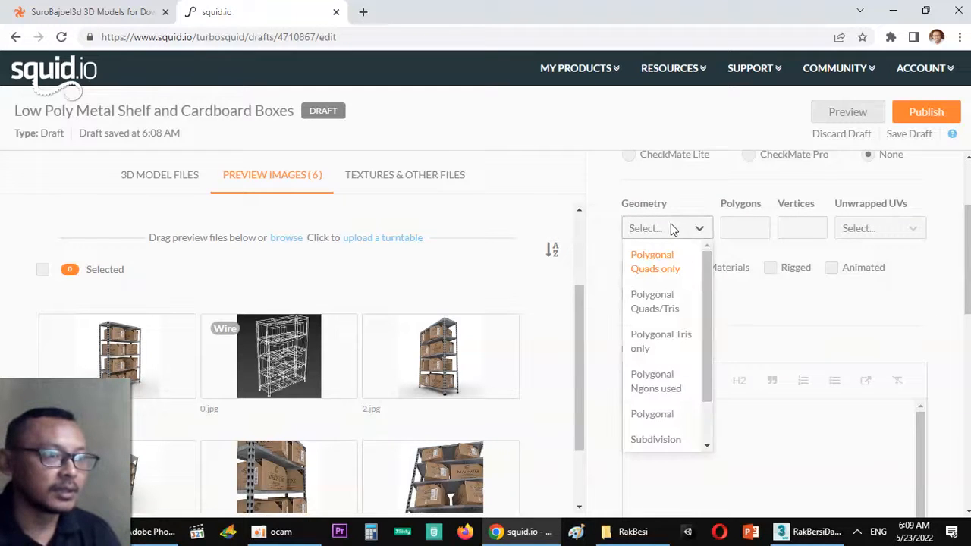
left_click(657, 420)
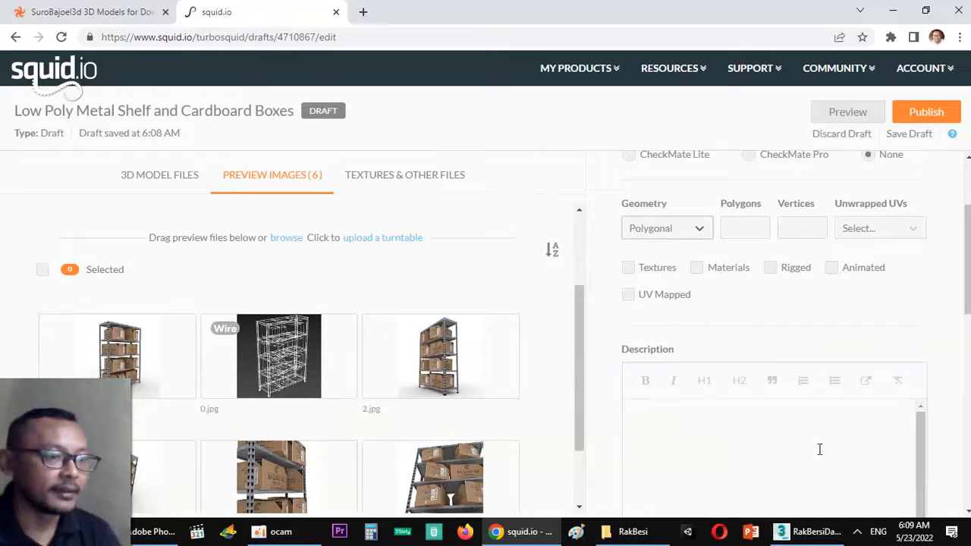
Step: Switch to 3ds Max, close the render window and show the polygon and vertex statistics in the perspective viewport
scroll(785, 325, "up", 1)
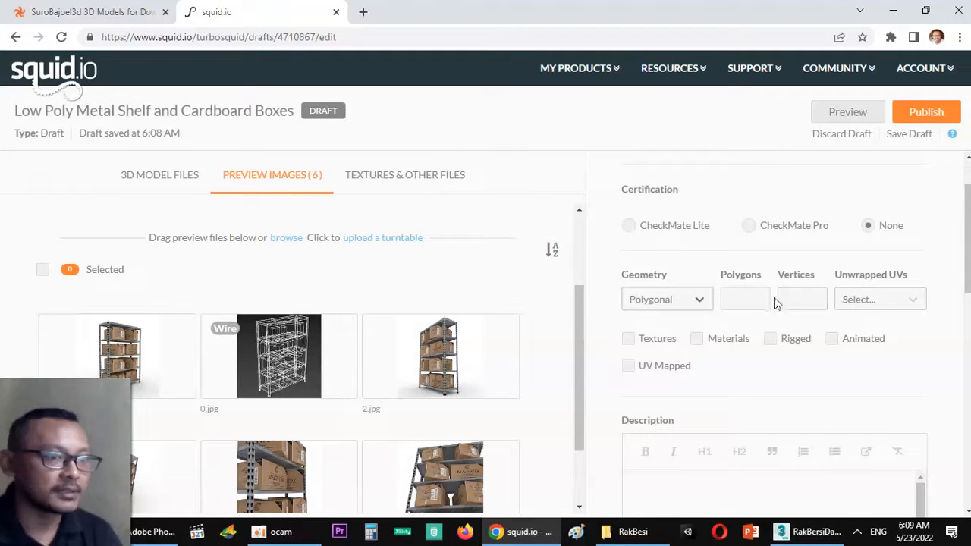
left_click(808, 531)
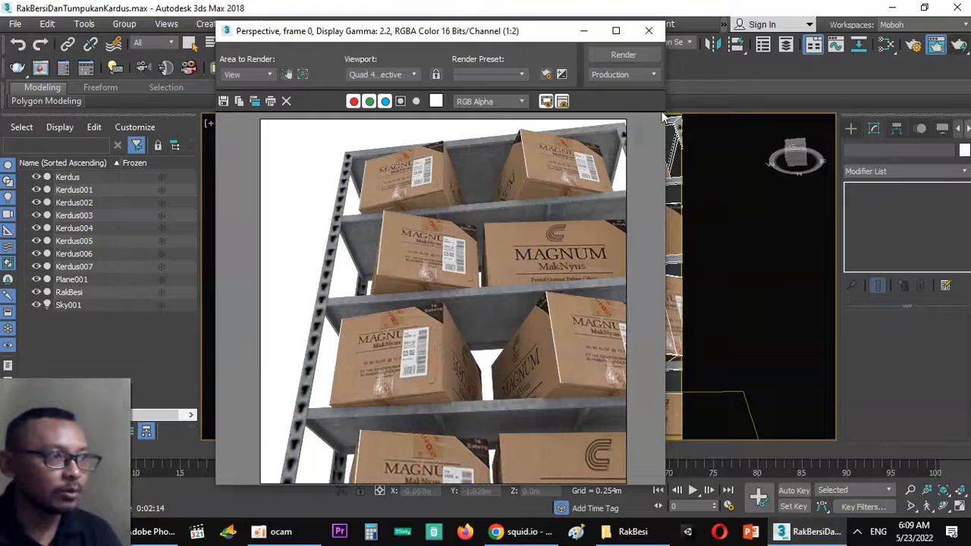
left_click(648, 30)
left_click_drag(382, 222, 391, 264)
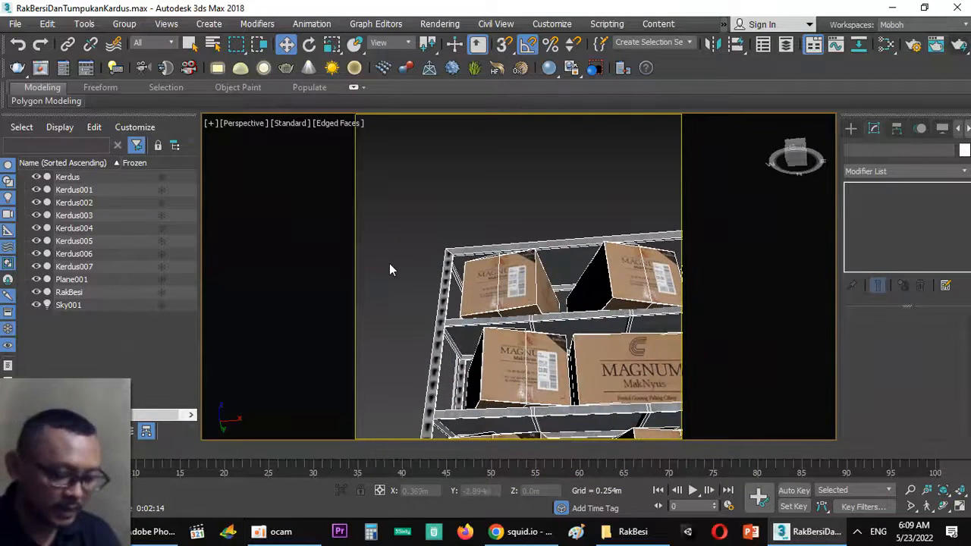
key("7")
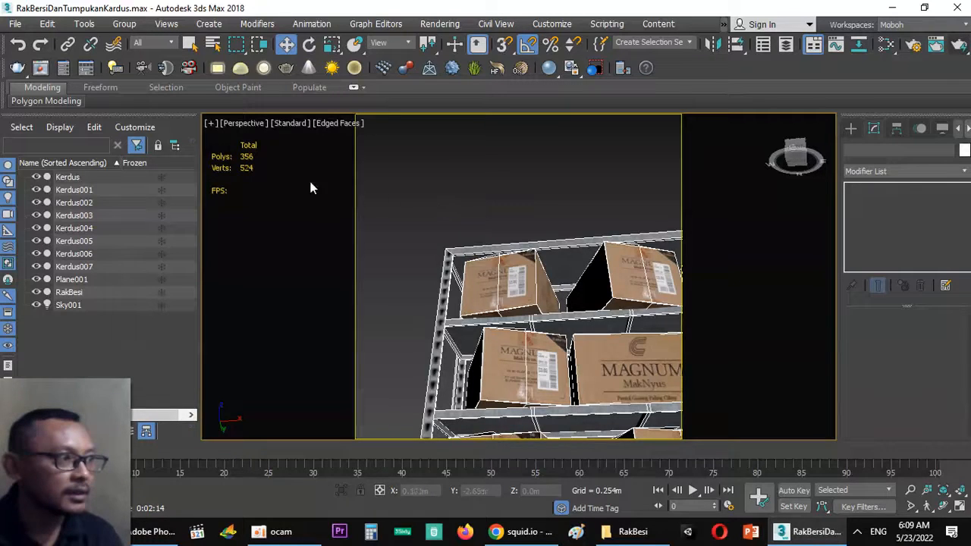
Step: Return to the squid.io draft and enter 356 polygons and 524 vertices, checking the counts against 3ds Max
key("alt+Tab")
left_click(758, 299)
type("356")
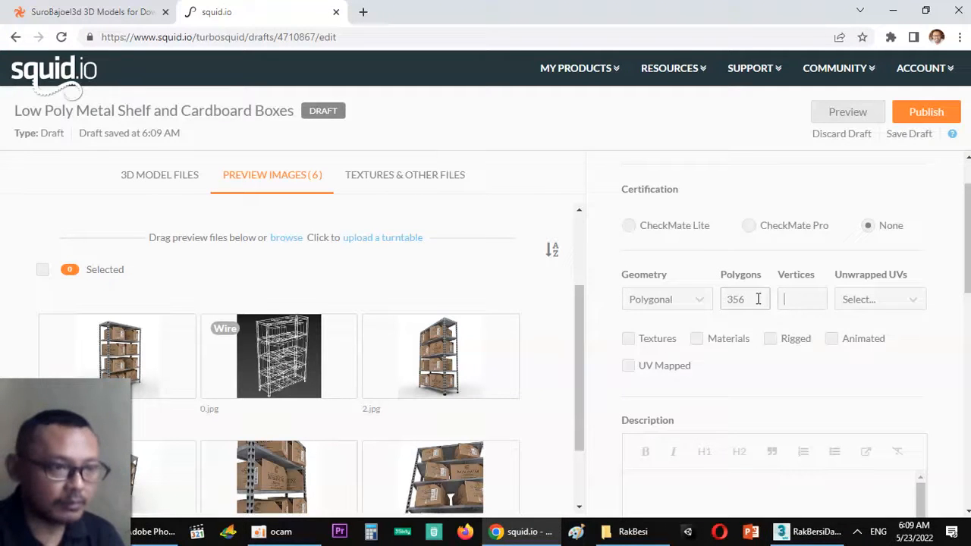
key("alt+Tab")
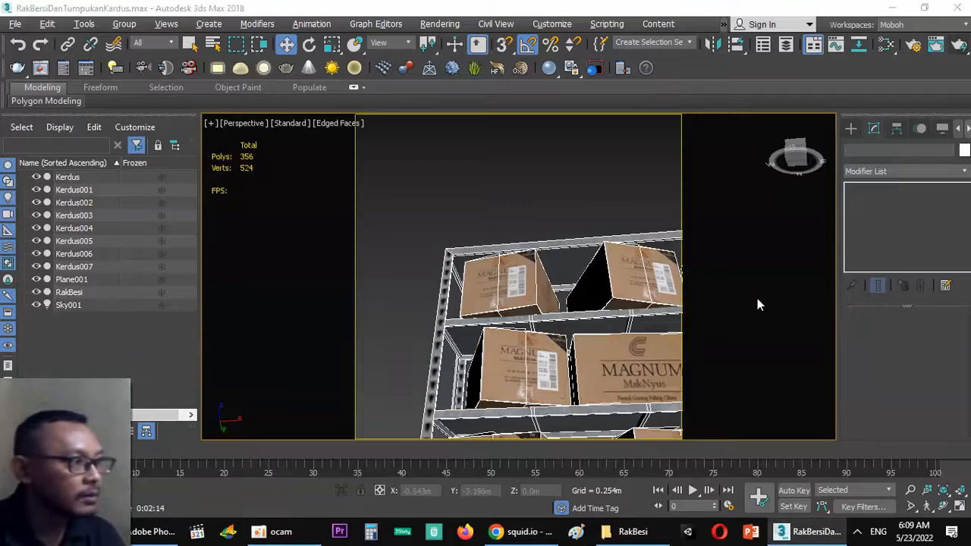
key("alt+Tab")
type("524")
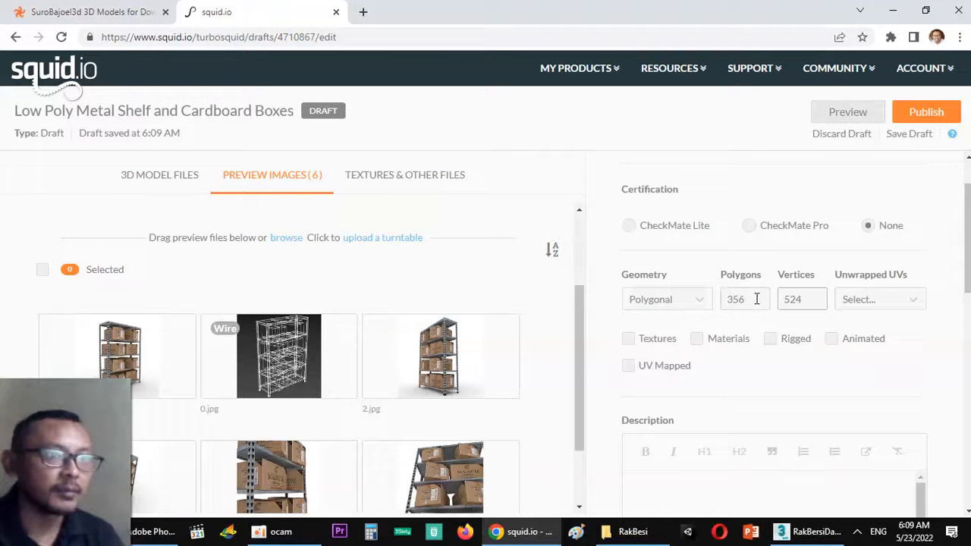
Step: Set Unwrapped UVs to Mixed and enable the Textures and UV Mapped attributes
left_click(884, 299)
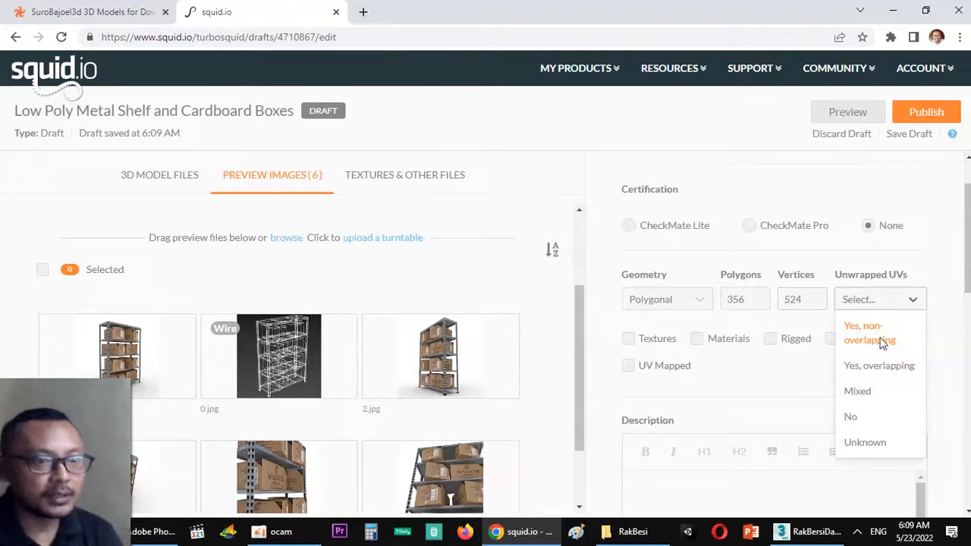
left_click(869, 395)
left_click(631, 343)
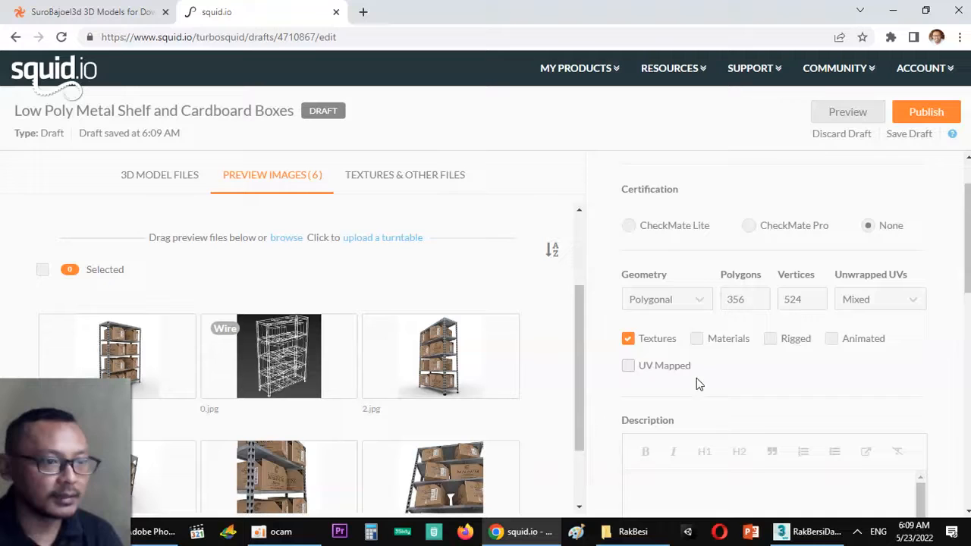
scroll(668, 308, "down", 1)
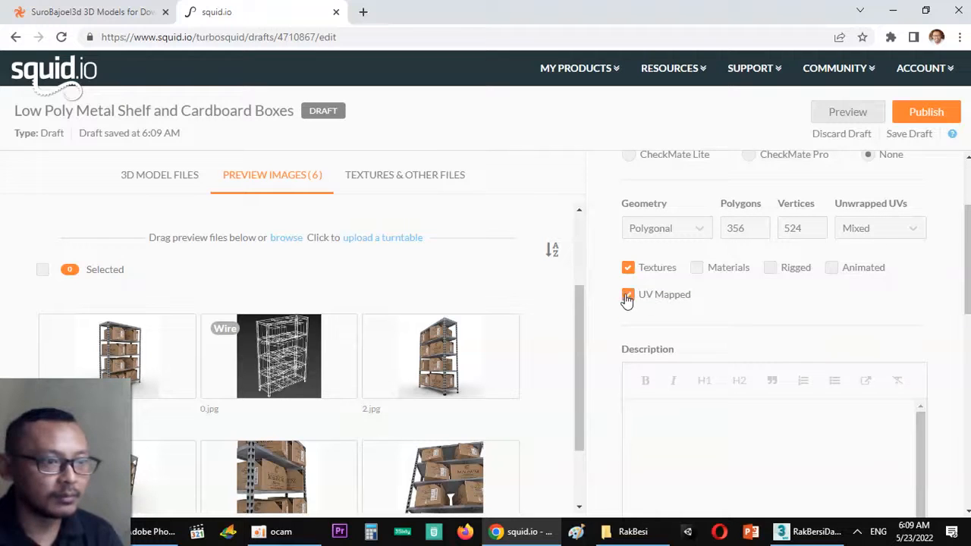
Step: Write the description "Simple and nice 3D model of low poly metal shelf and some cardboard boxes."
scroll(763, 393, "down", 2)
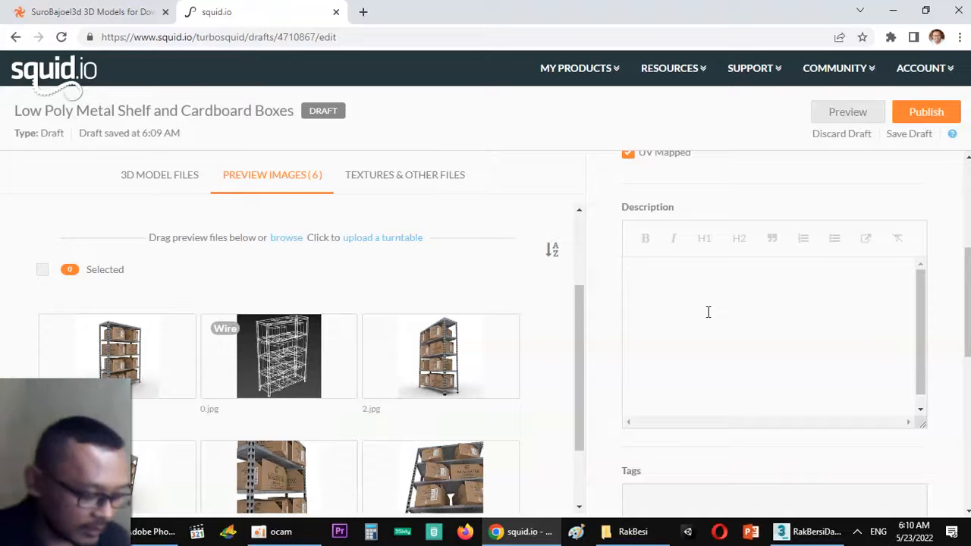
type("S")
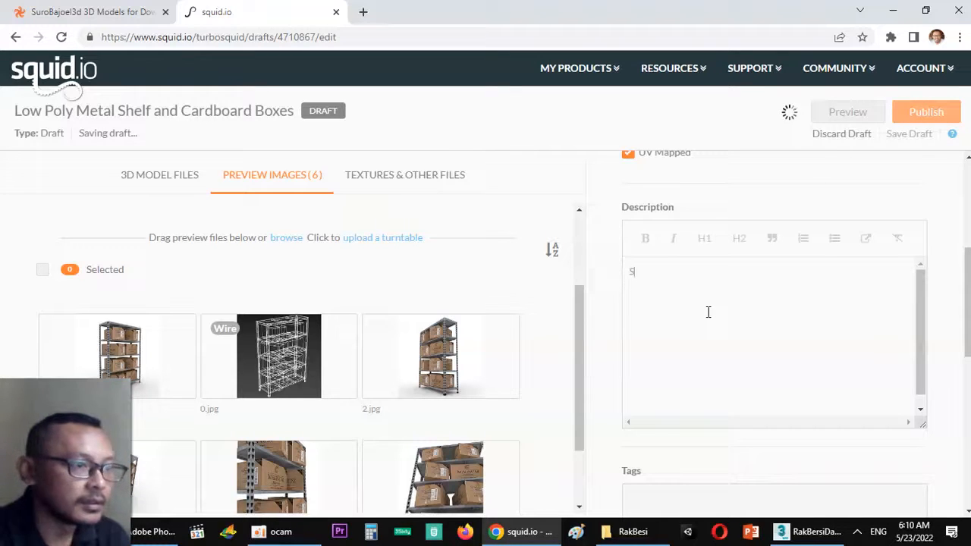
type("imple and nice")
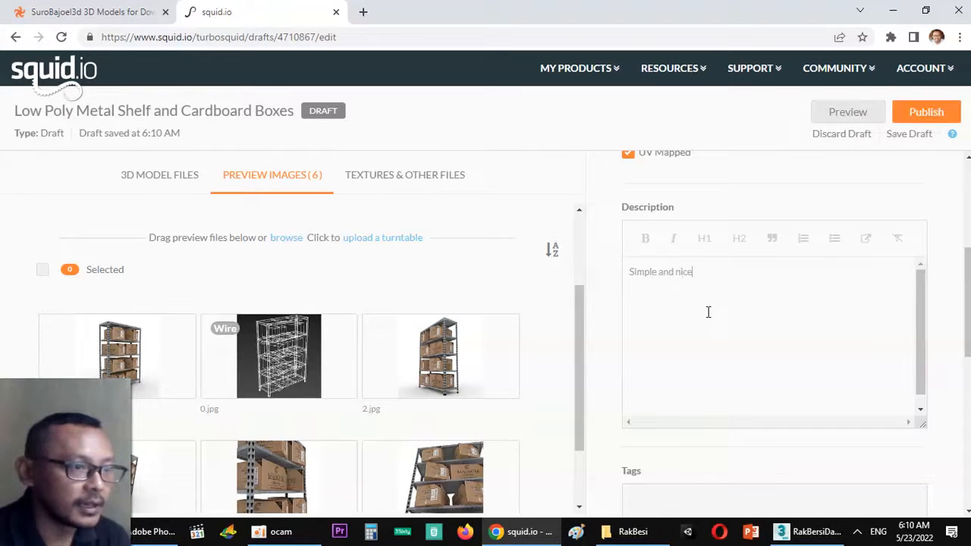
type(" 3D model of low")
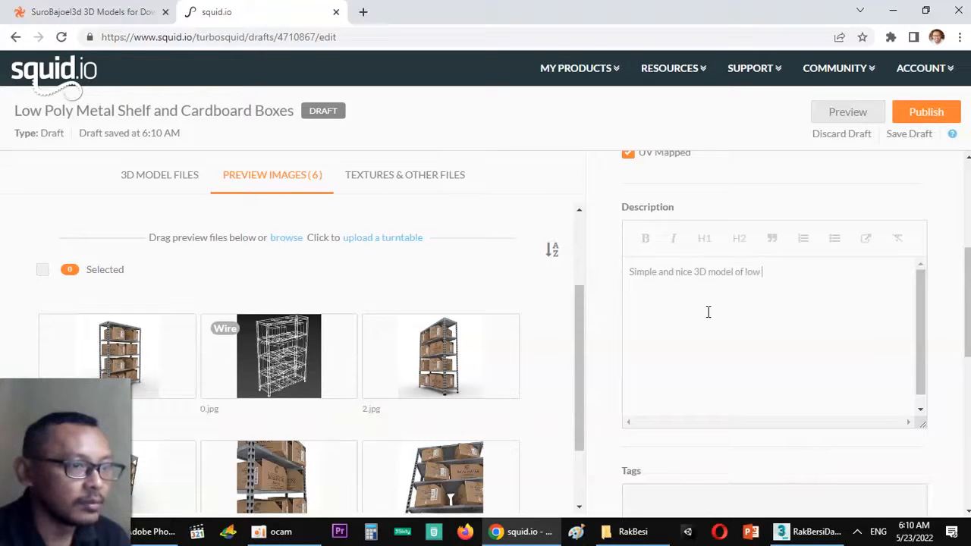
type(" poly metal shelf and card")
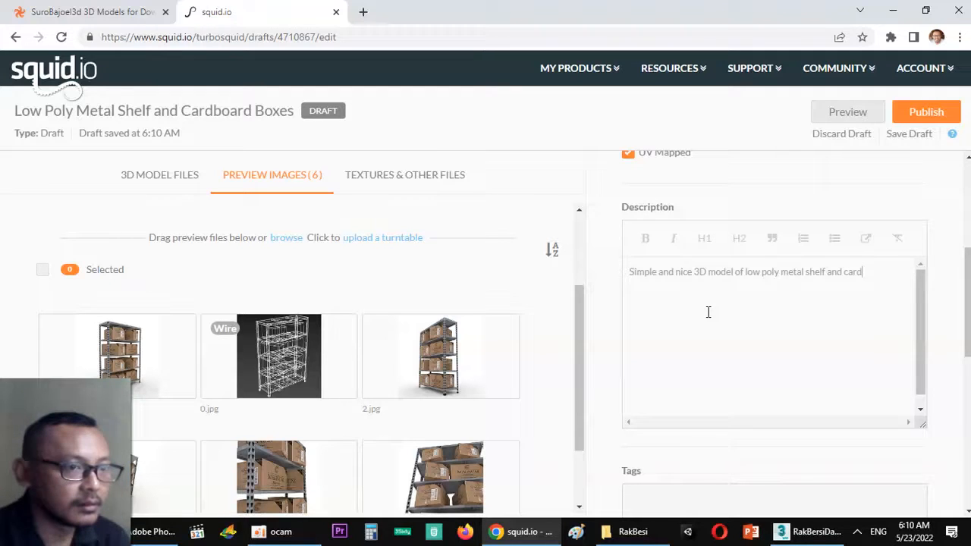
type("s.")
type("some")
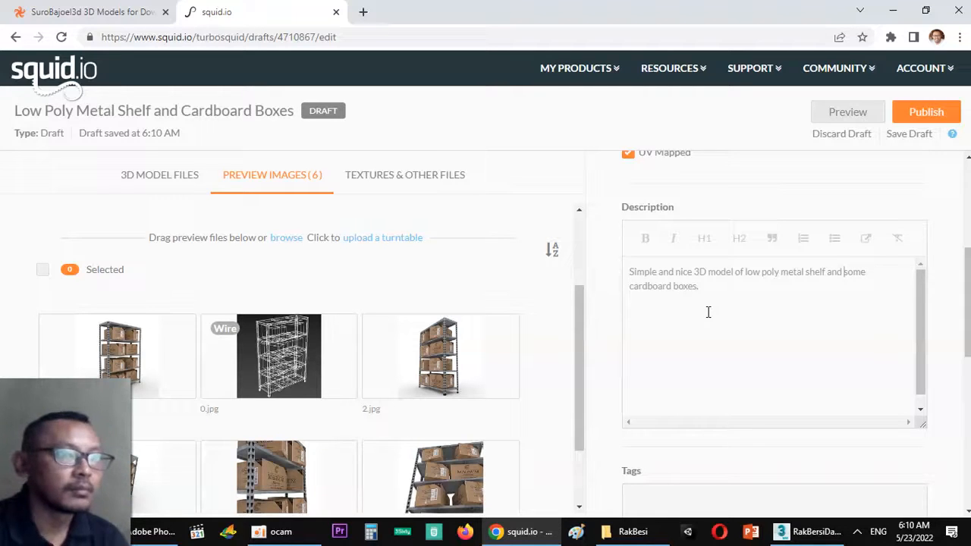
Step: Add the tags shelf, box, cardboard and metal to the product
scroll(732, 335, "down", 2)
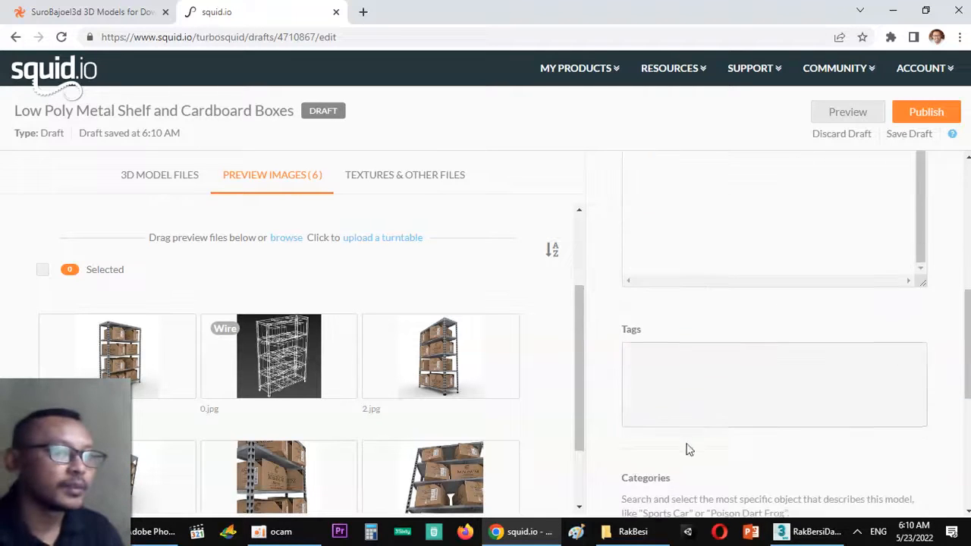
left_click(693, 374)
type("s")
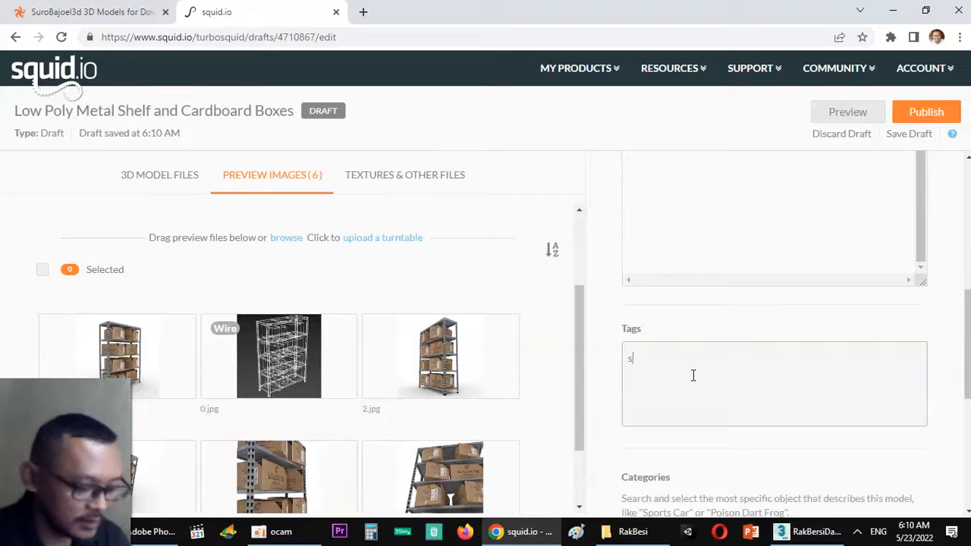
type("helf")
key("Return")
type("box")
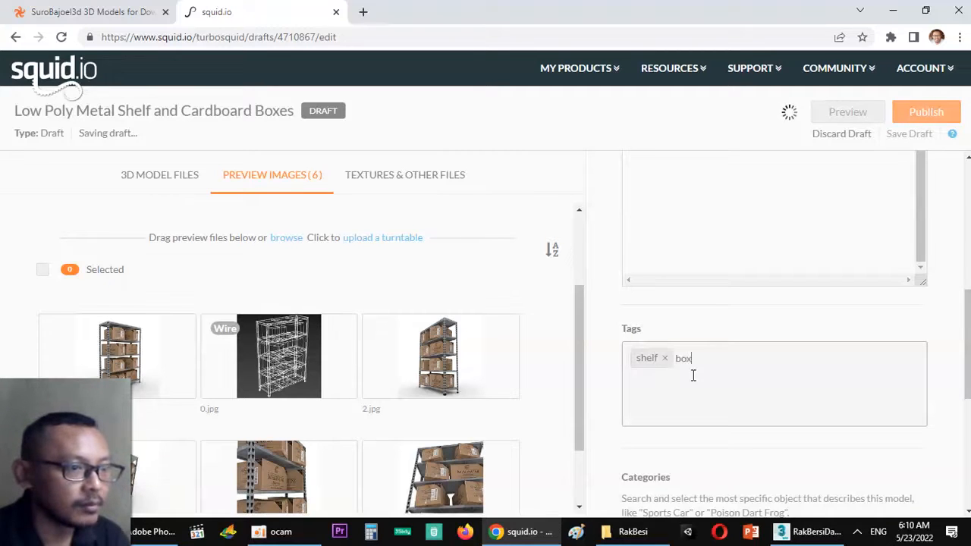
key("Return")
type("cardboard")
key("Return")
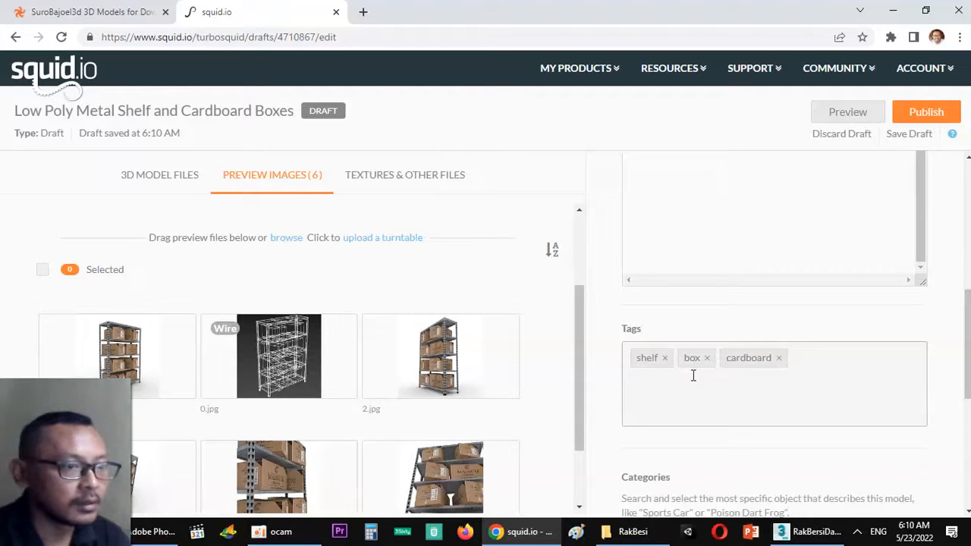
type("metal")
key("Return")
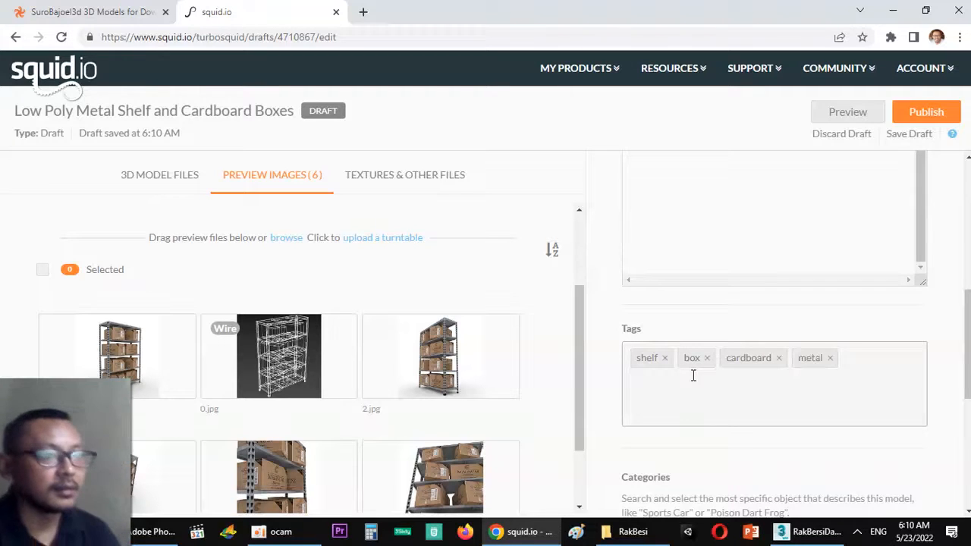
Step: Search the object categories for "shelf" and assign the steel shelf category under shelving
scroll(697, 377, "down", 3)
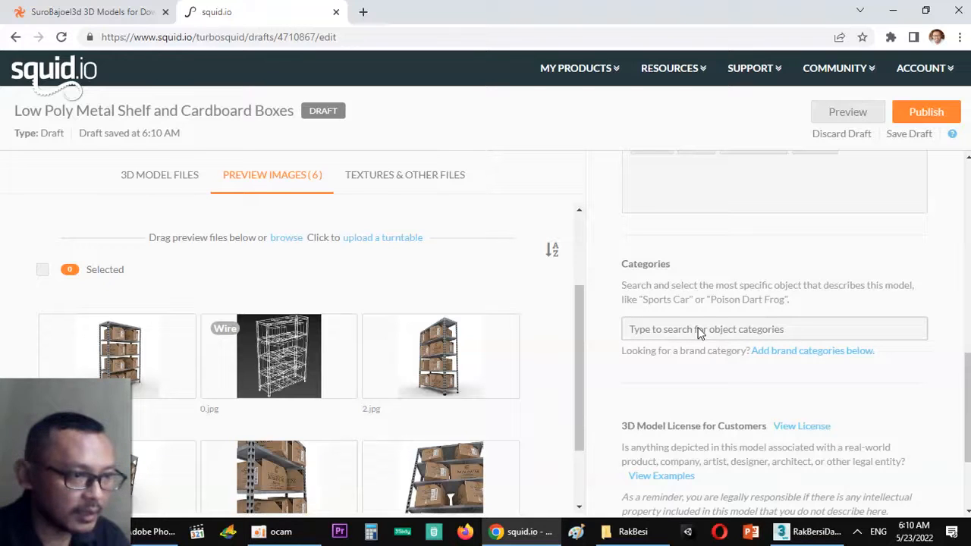
type("shelf")
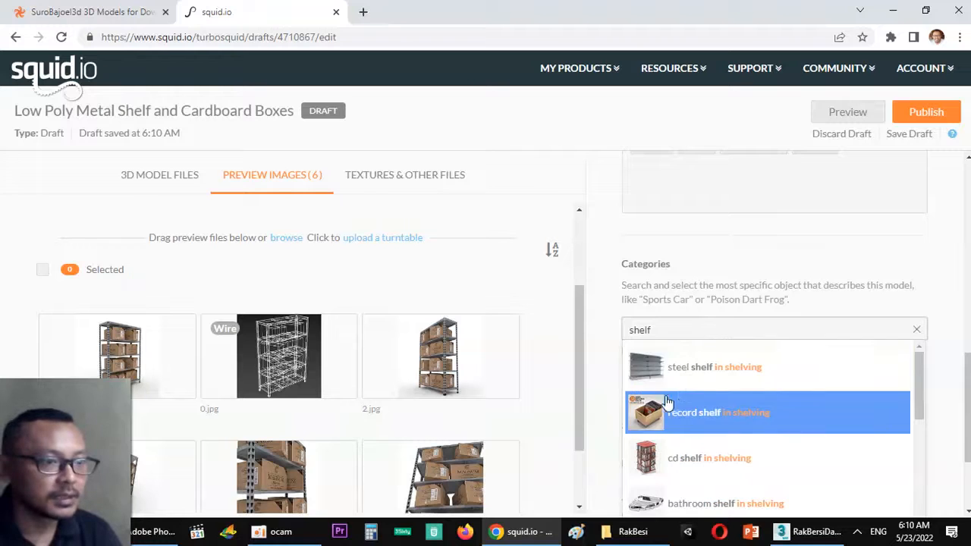
left_click(688, 367)
Step: Change the title to "Low Poly Metal Steel Shelf and Cardboard Boxes" and insert "/ steel" after "metal" in the description
scroll(791, 419, "up", 5)
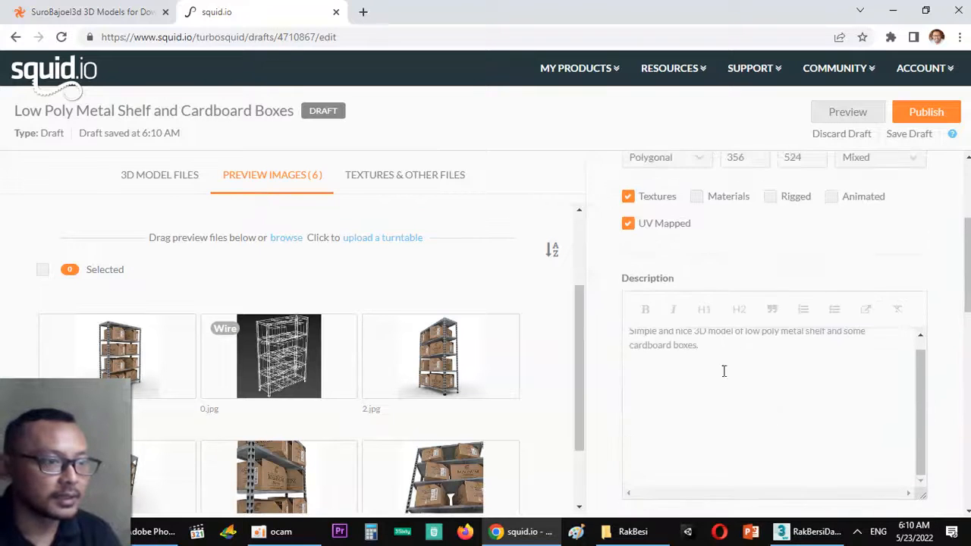
scroll(716, 362, "up", 3)
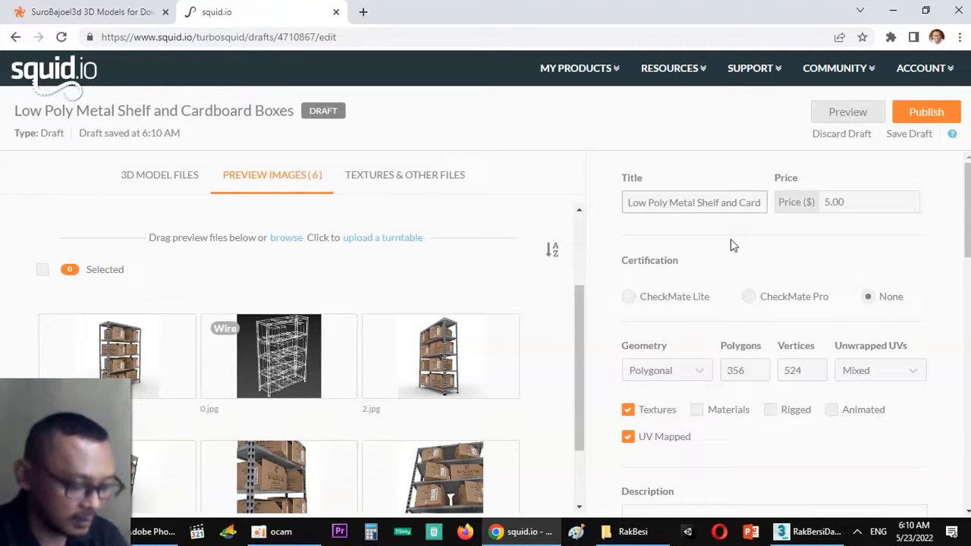
type("/ Steel")
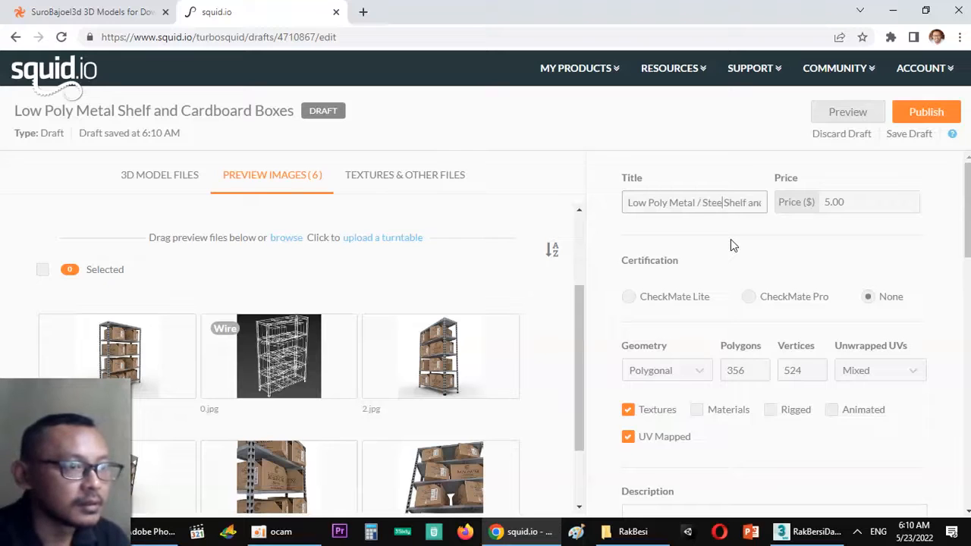
scroll(733, 289, "down", 3)
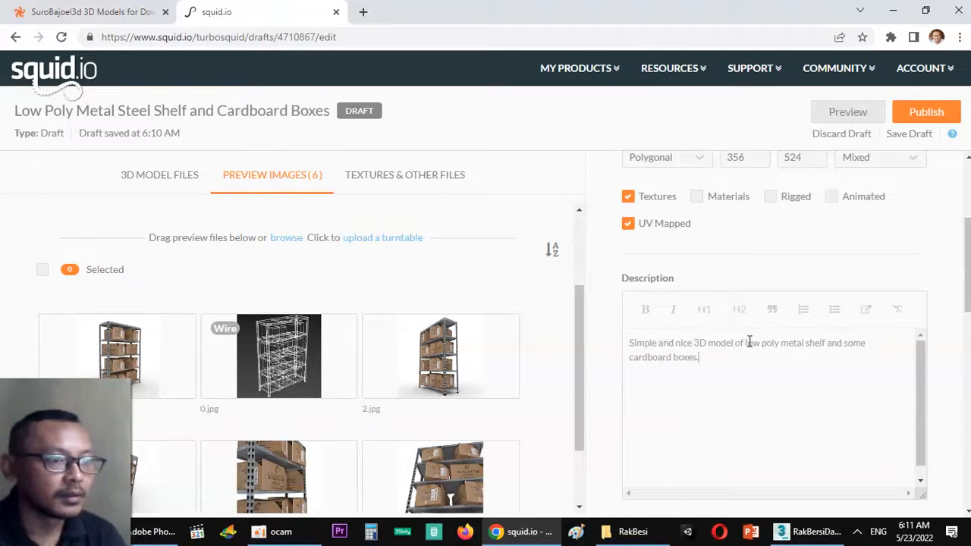
type("/ steel")
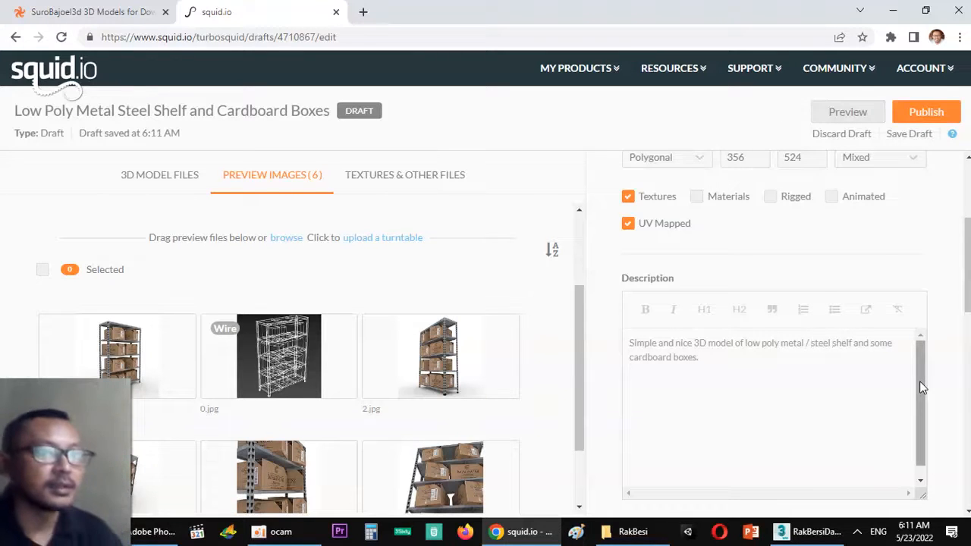
Step: Look over the draft's remaining sections, from the description down to the categories, collection option and customer license
scroll(845, 418, "down", 5)
scroll(826, 420, "down", 4)
scroll(791, 423, "up", 3)
scroll(790, 418, "down", 3)
scroll(790, 418, "up", 3)
scroll(788, 349, "down", 1)
scroll(788, 349, "down", 3)
scroll(732, 372, "up", 2)
scroll(698, 318, "down", 3)
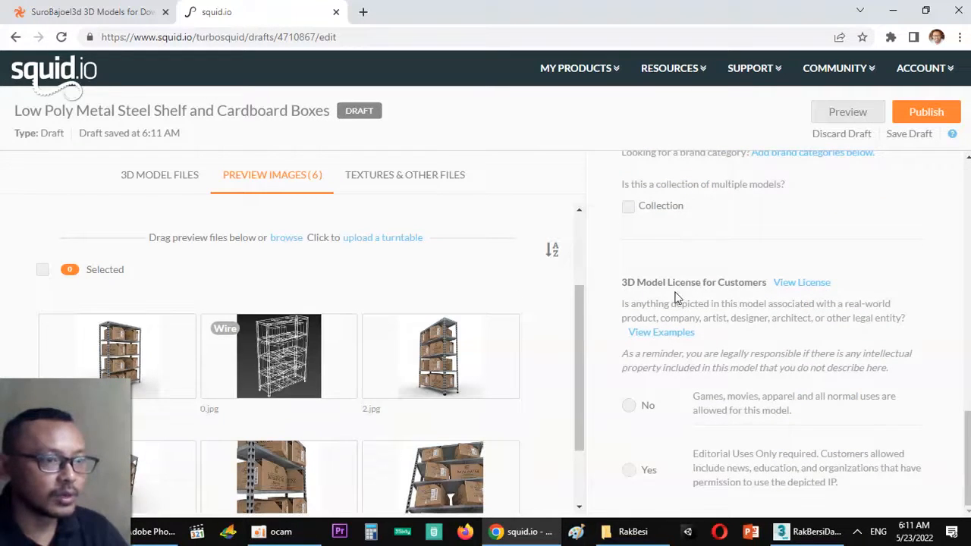
Step: Answer the real-world association question in the customer license with No, allowing games, movies, apparel and all normal uses
left_click(629, 470)
scroll(634, 465, "down", 2)
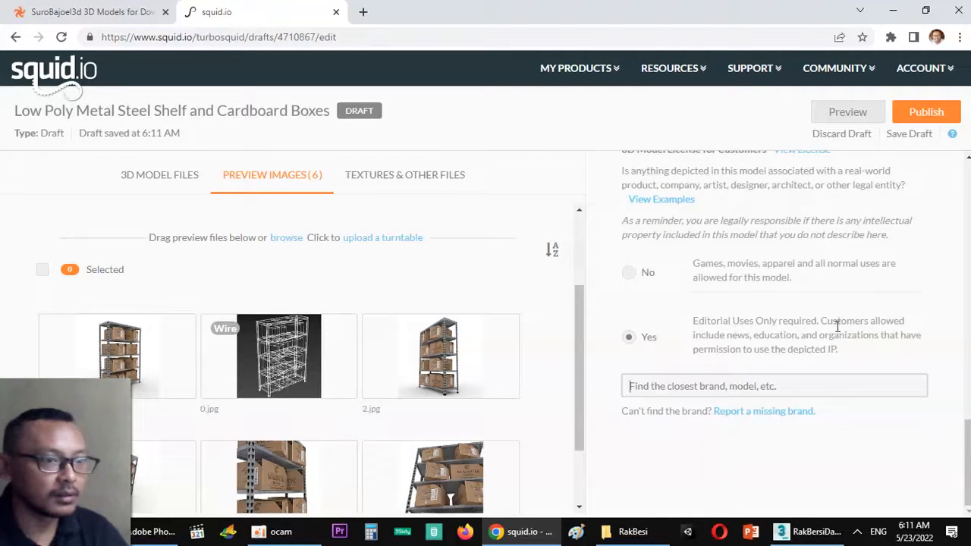
left_click(629, 275)
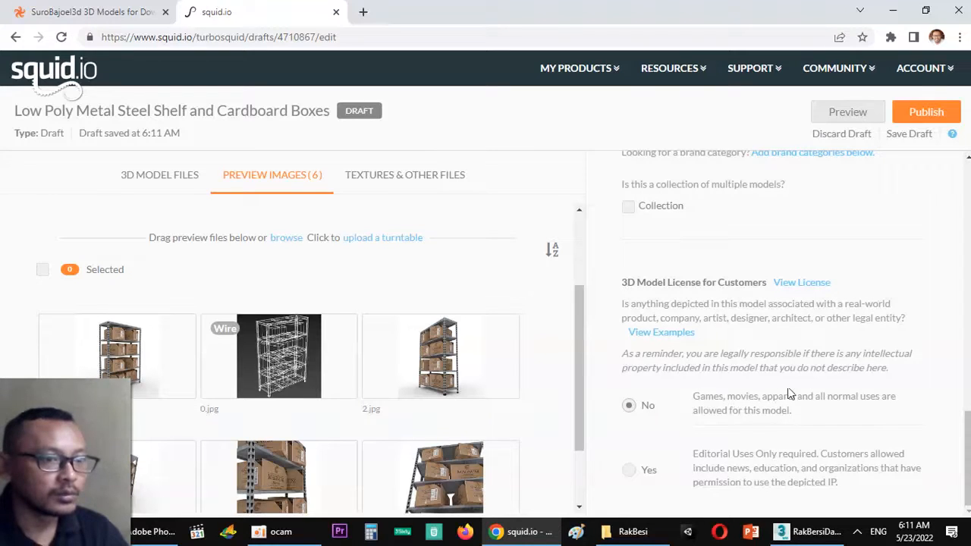
left_click_drag(700, 399, 776, 412)
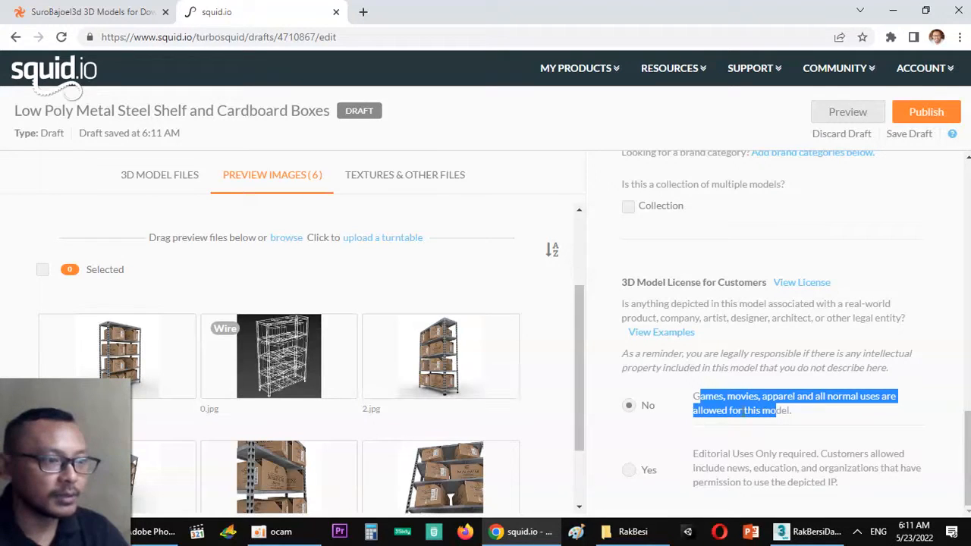
left_click(776, 396)
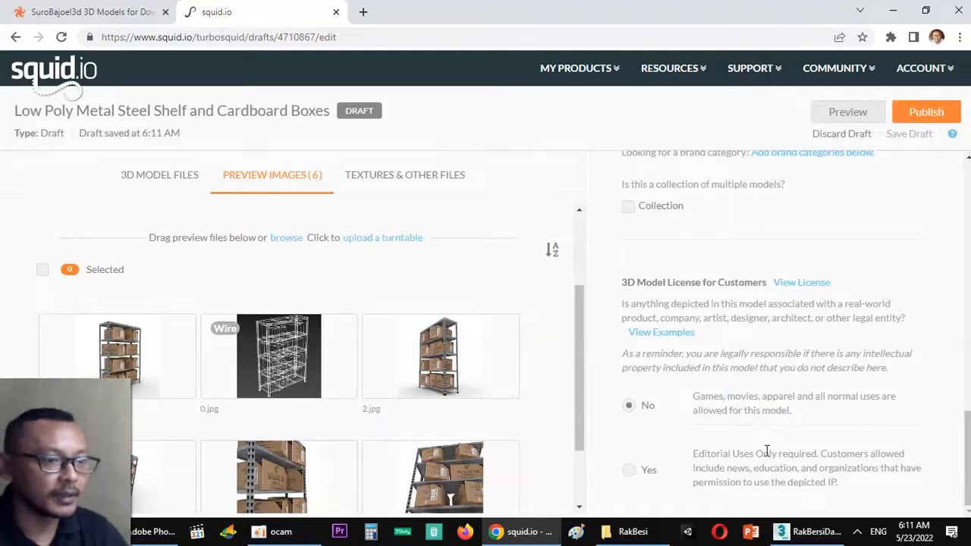
scroll(766, 451, "up", 15)
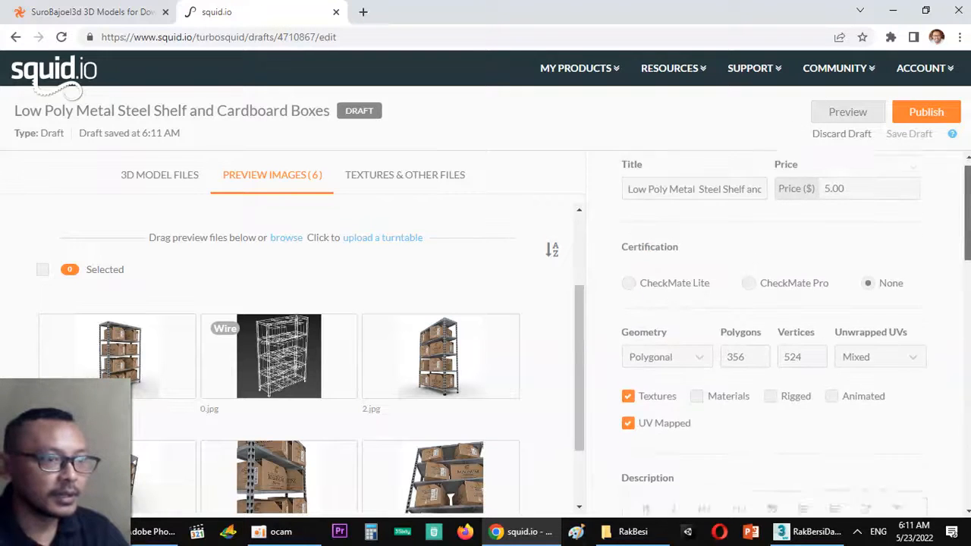
scroll(774, 341, "down", 15)
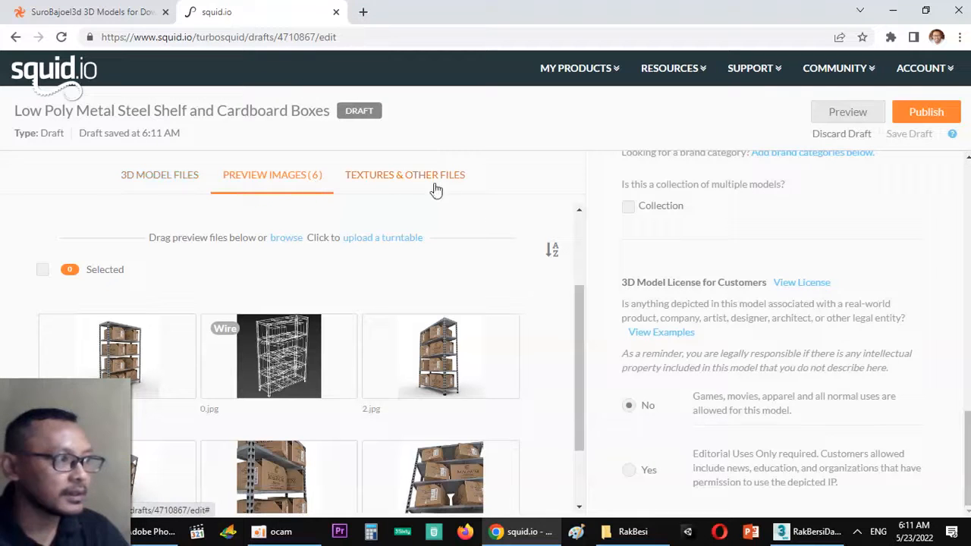
Step: Upload TeksturRakBesiDanKardus.jpg and TeksturRakBesiDanKardus.psd from the RakBesi folder to the draft's textures and other files
left_click(417, 182)
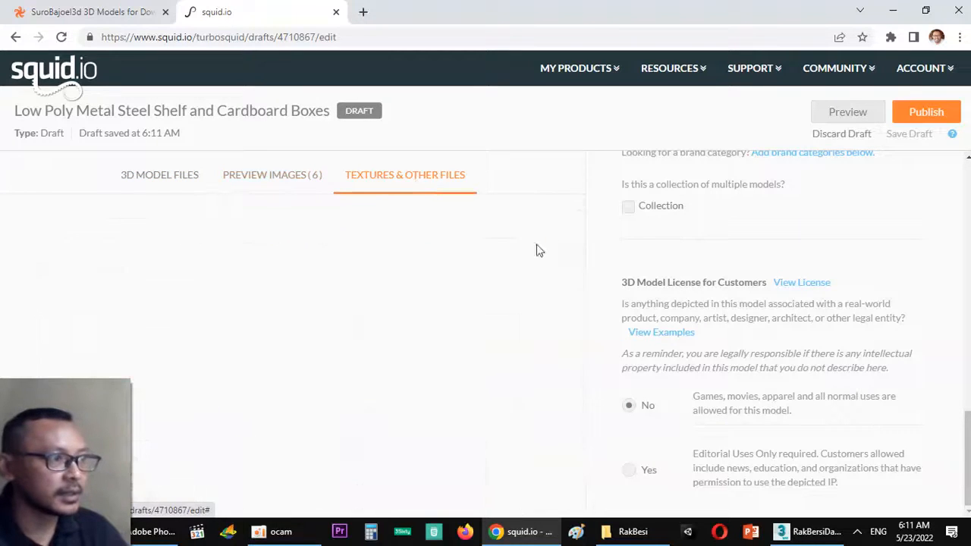
left_click(629, 531)
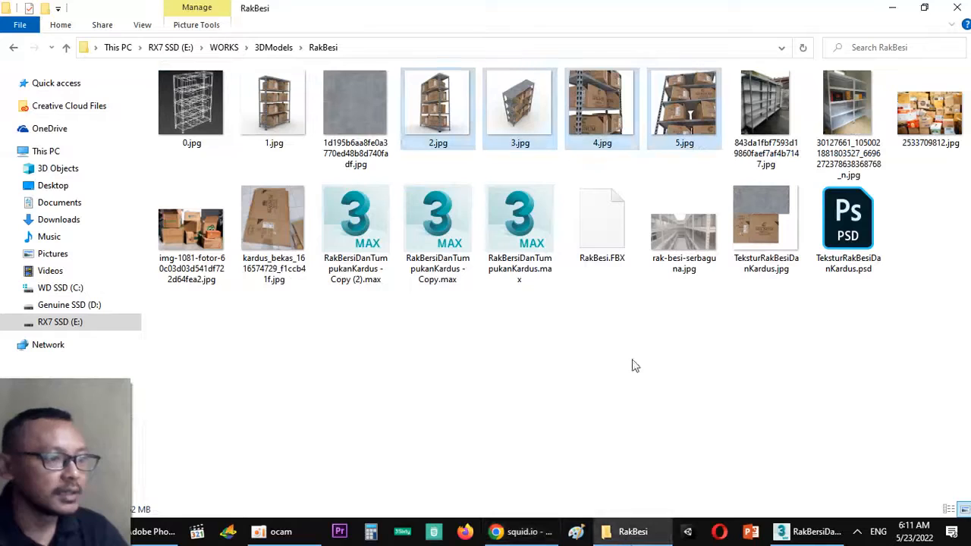
left_click(857, 220)
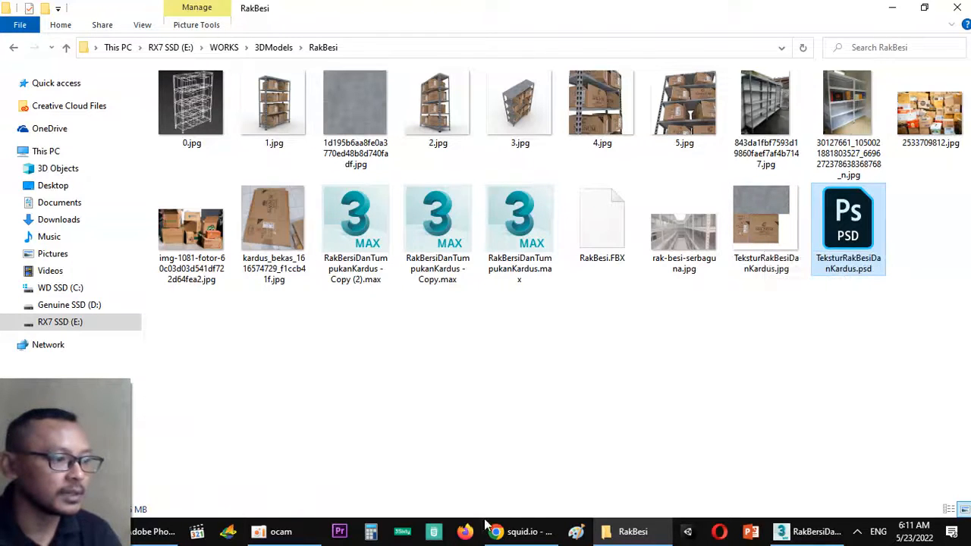
left_click(273, 531)
left_click_drag(850, 362, 769, 226)
left_click_drag(848, 238, 333, 301)
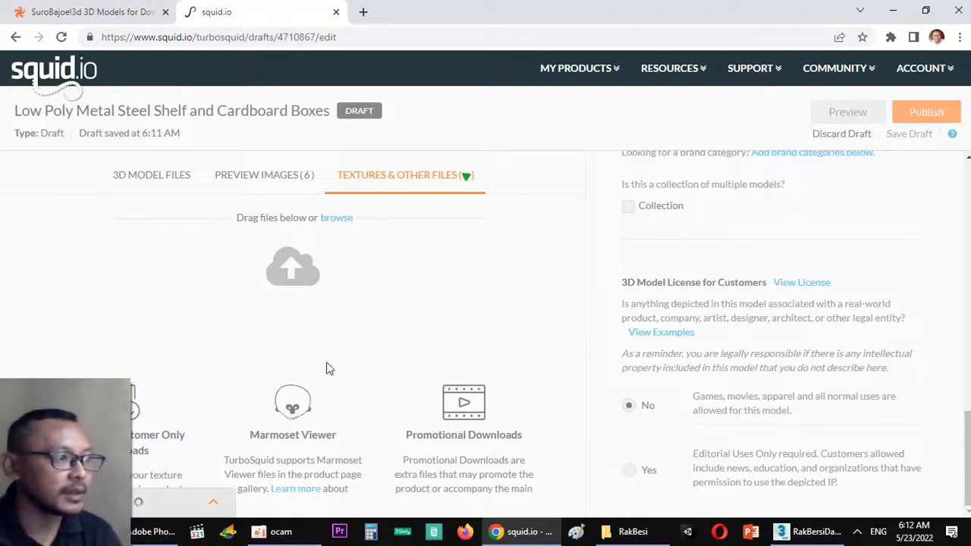
Step: Upload RakBersiDanTumpukanKardus.max and RakBesi.FBX from the RakBesi folder as the draft's 3D model files
left_click(159, 180)
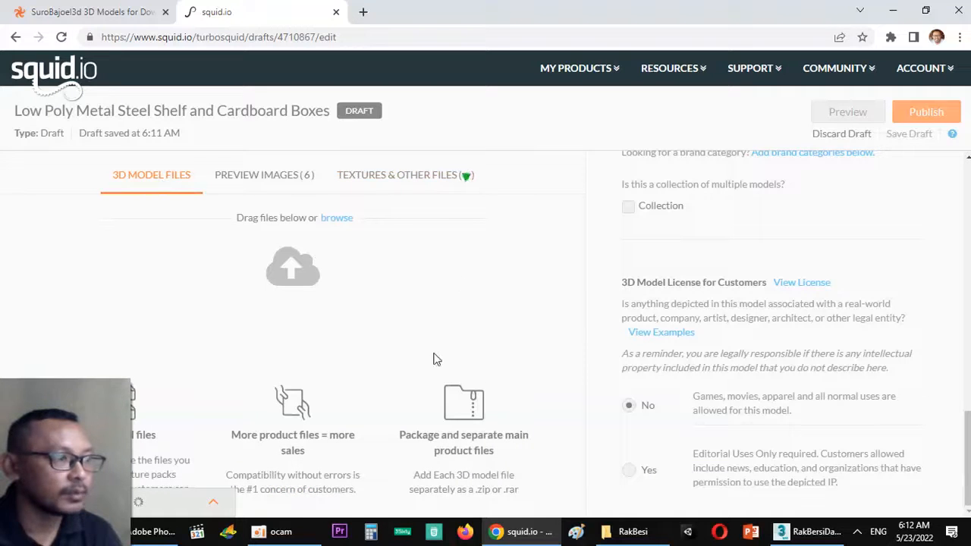
scroll(693, 410, "up", 2)
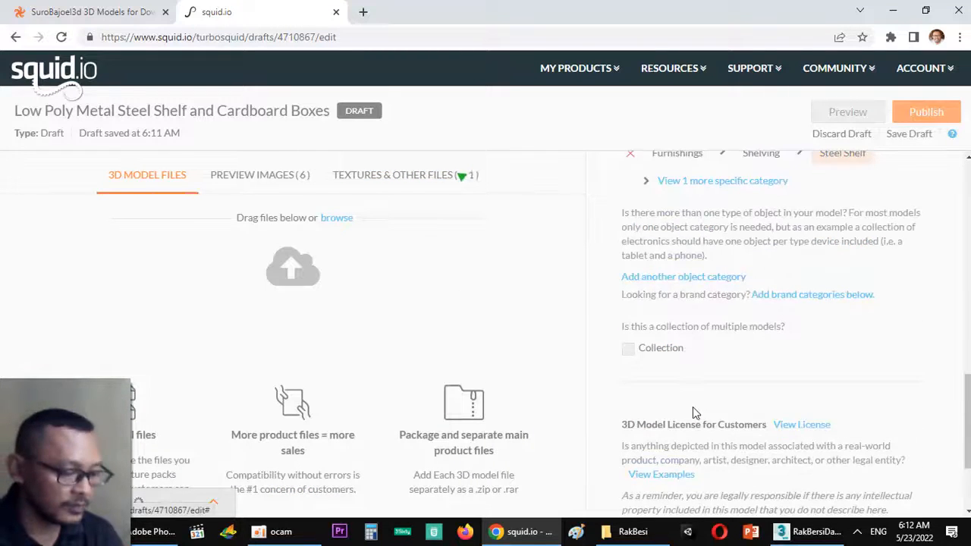
left_click(633, 531)
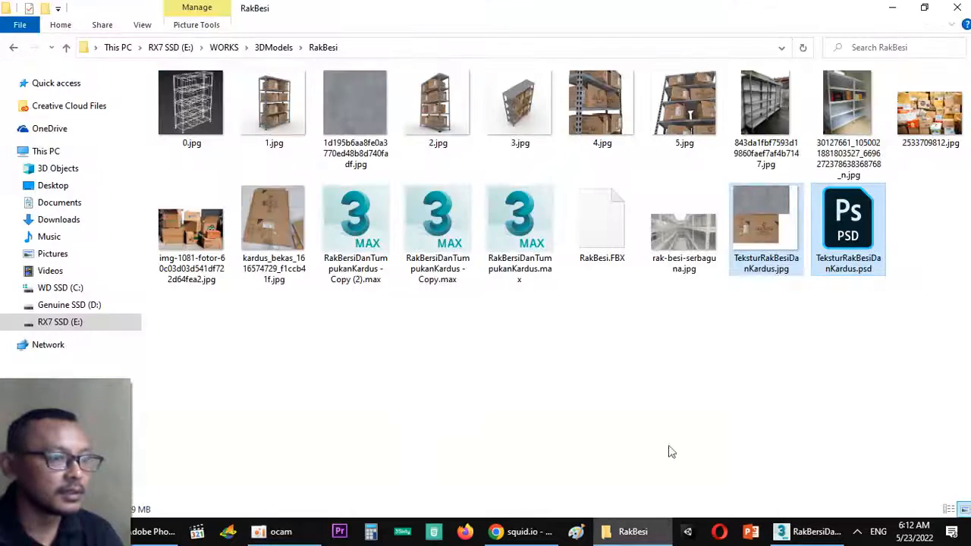
left_click(605, 243)
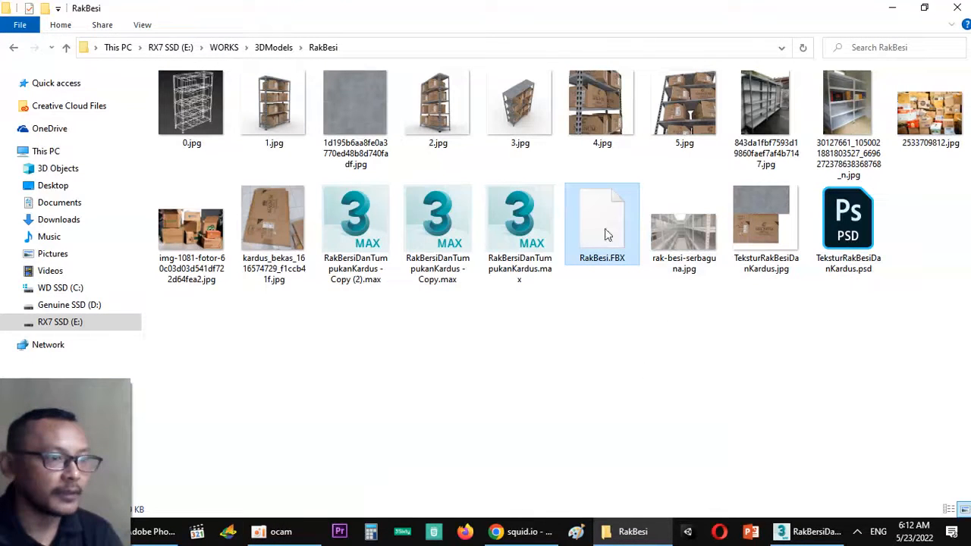
left_click(519, 222, "ctrl")
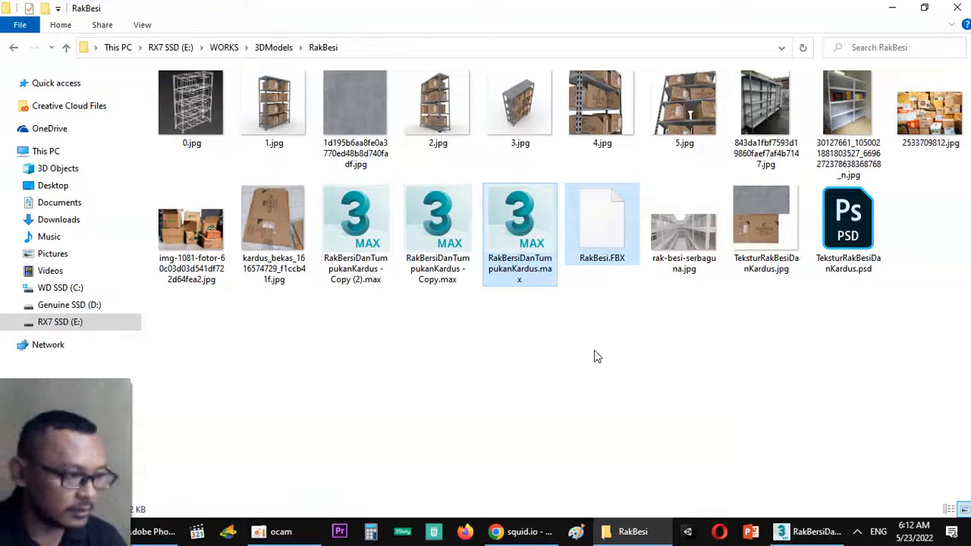
left_click_drag(638, 337, 532, 216)
left_click_drag(595, 242, 318, 297)
key("alt+Tab")
key("alt+Tab")
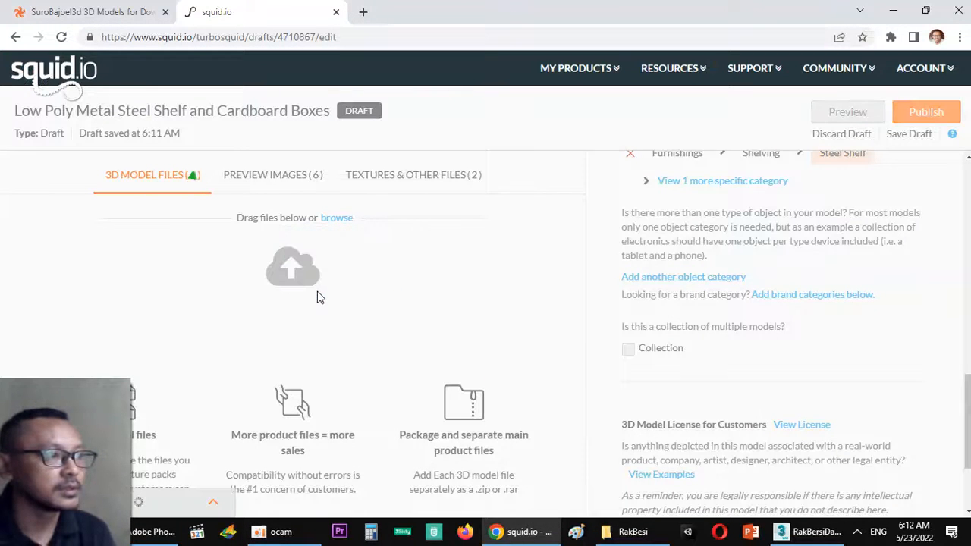
Step: Review the uploaded texture files and check the available file types for the PSD, leaving it as Textures
left_click(437, 177)
scroll(420, 323, "down", 1)
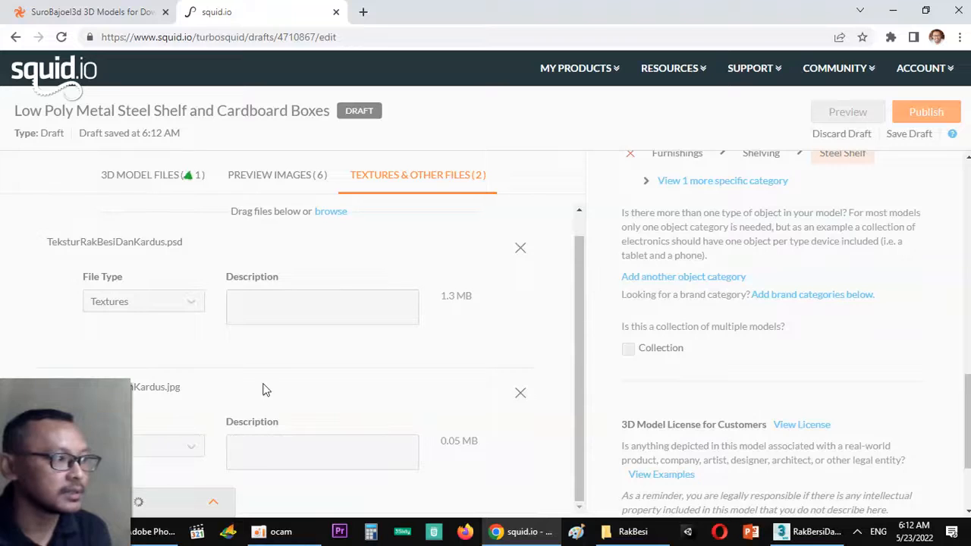
mouse_move(553, 19)
left_mouse_down()
mouse_move(603, 37)
mouse_move(563, 27)
left_mouse_up()
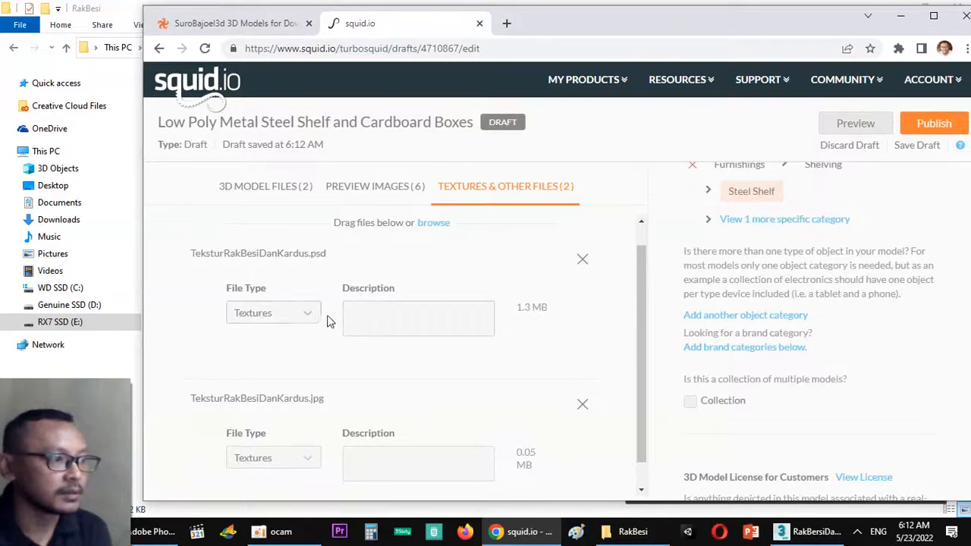
left_click(261, 314)
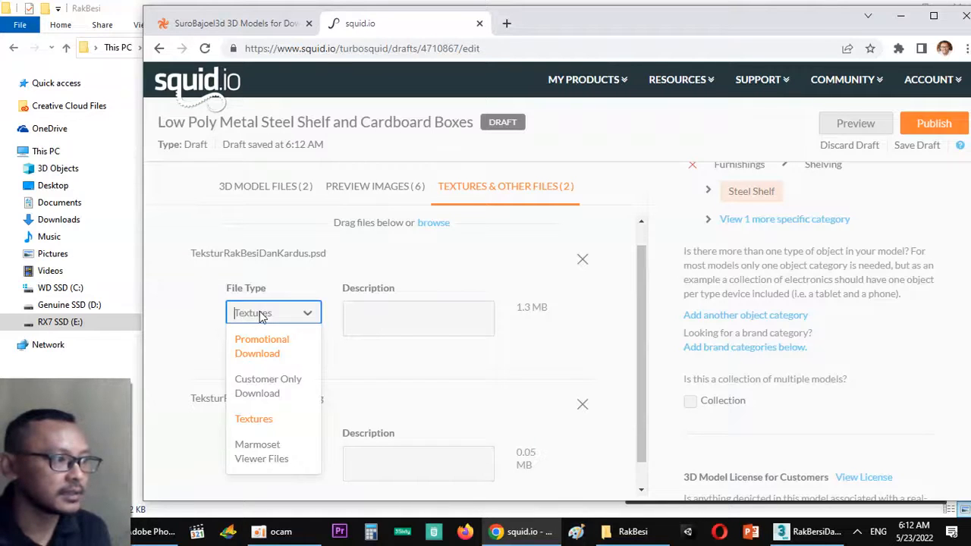
left_click(177, 316)
double_click(669, 26)
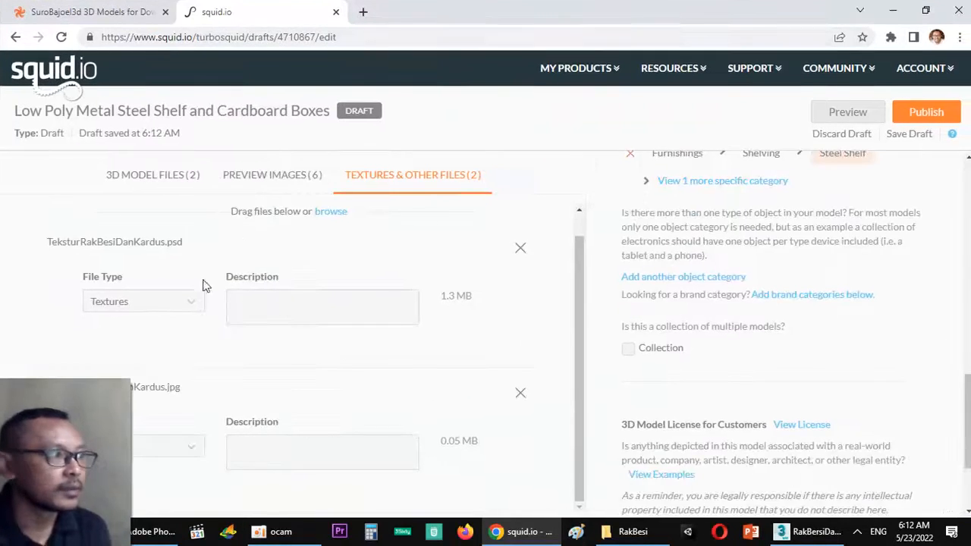
Step: Review the file types of the two uploaded 3D model files in the draft
left_click(185, 181)
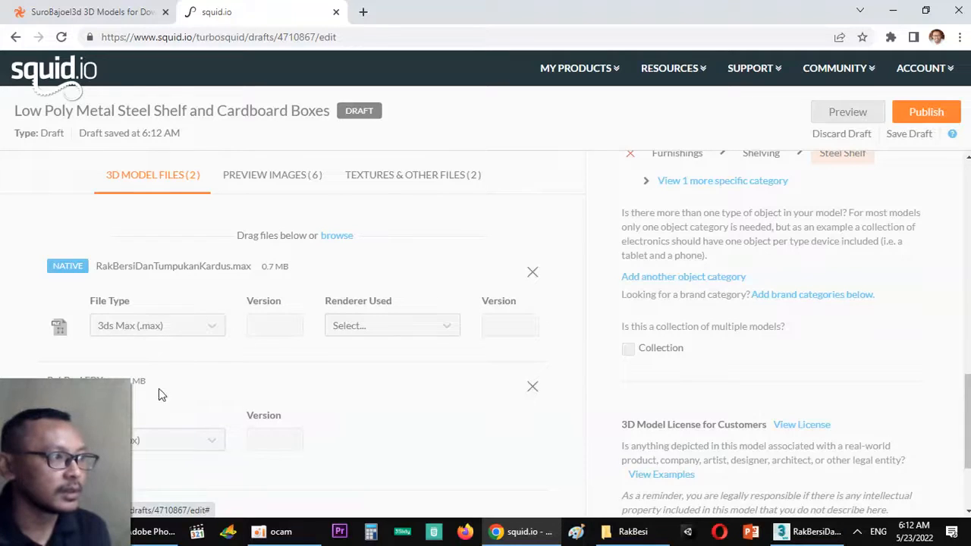
double_click(542, 15)
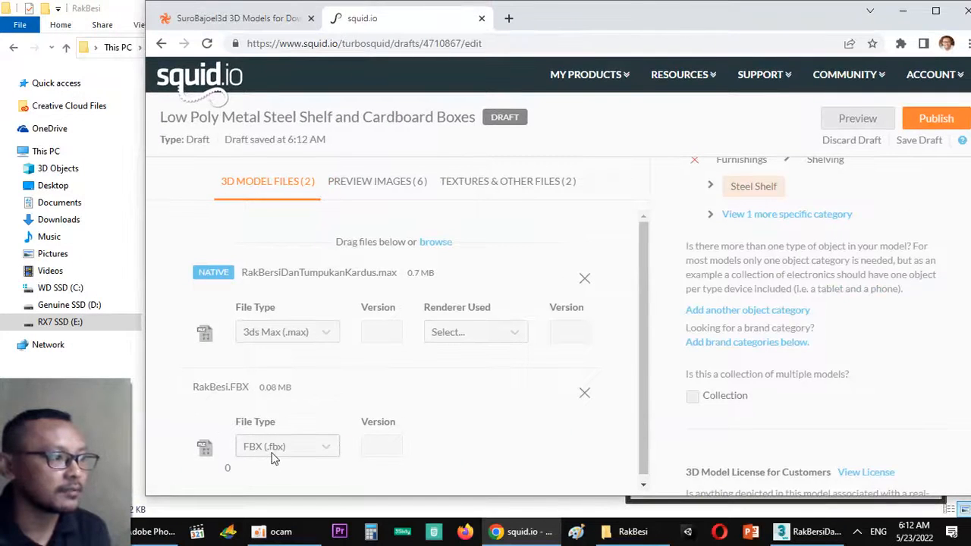
double_click(633, 22)
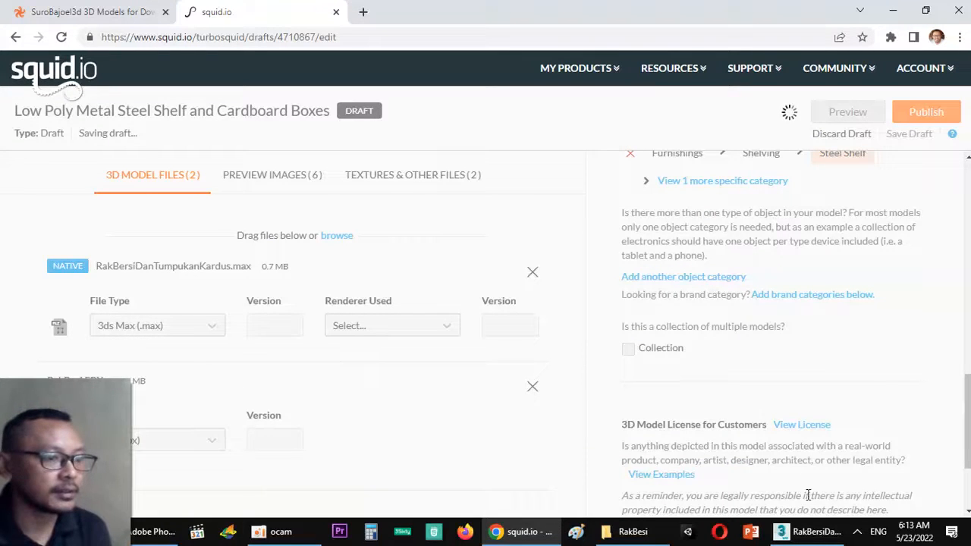
Step: Check the release of 3ds Max the scene is open in and set the native MAX file's version to 2018
left_click(816, 533)
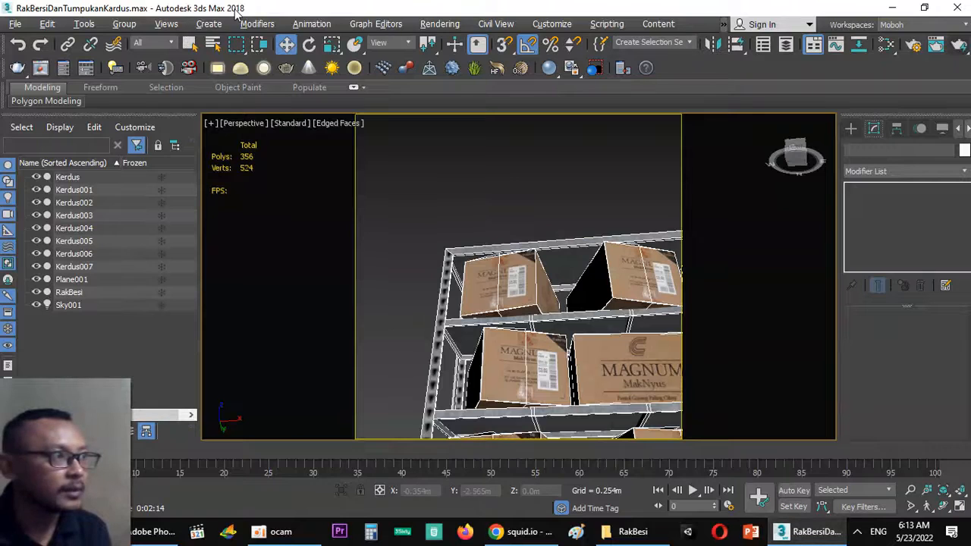
left_click(892, 8)
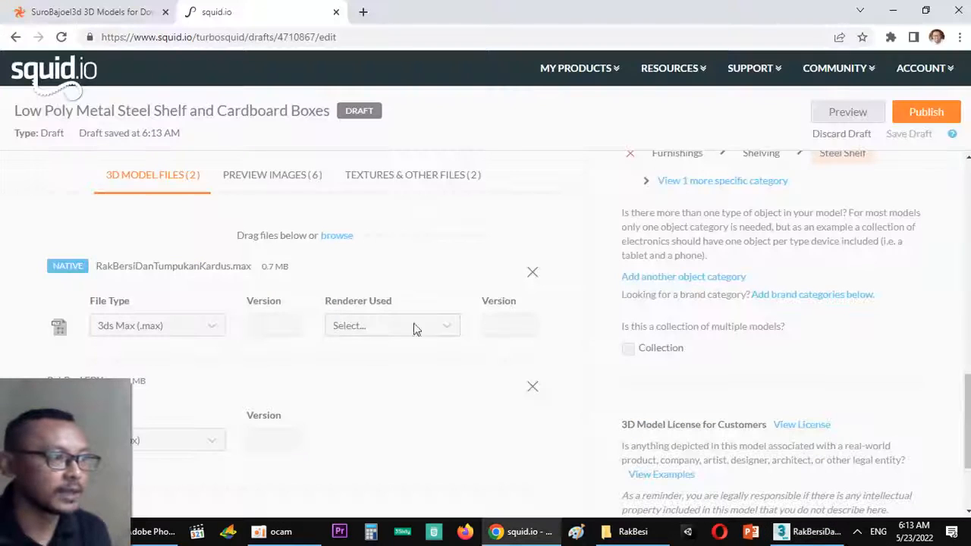
left_click(286, 328)
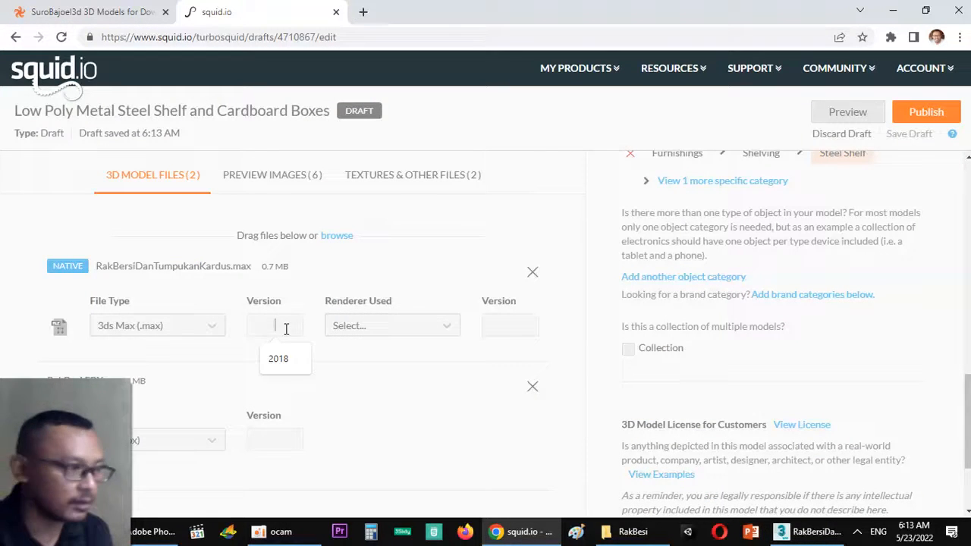
left_click(281, 359)
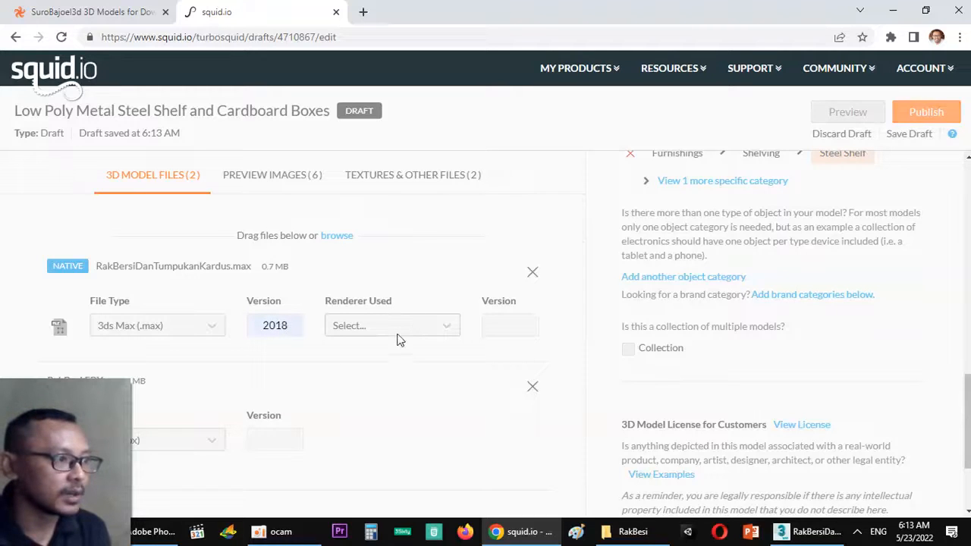
Step: Choose Default Scanline as the renderer used for RakBersiDanTumpukanKardus.max
left_click(396, 328)
scroll(395, 380, "down", 2)
scroll(393, 379, "up", 1)
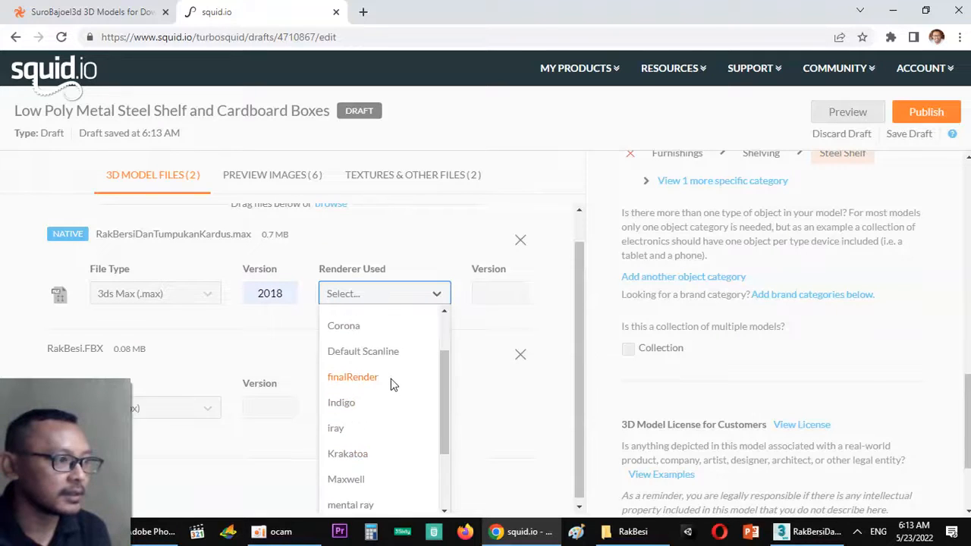
left_click(390, 357)
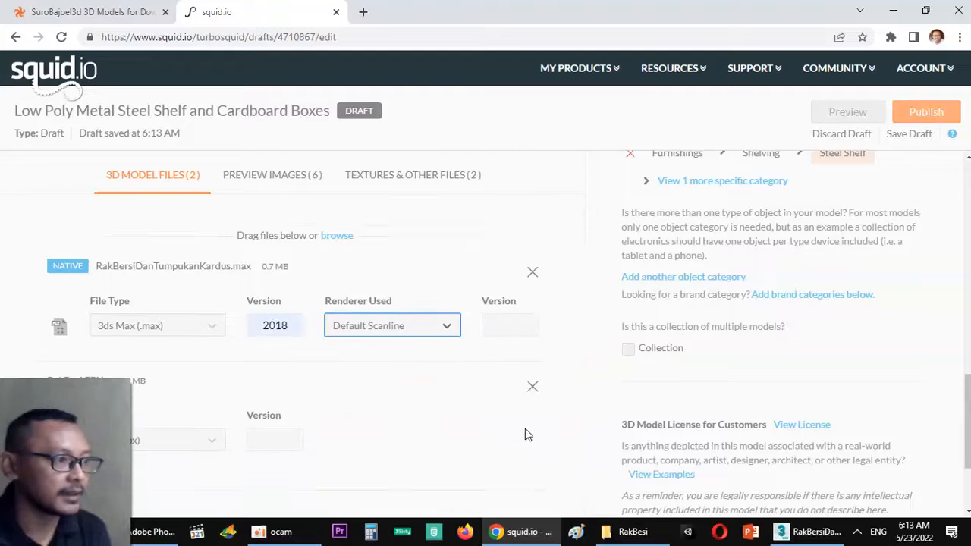
Step: Try to publish the draft, re-enter its price as $5.00 and publish it again
scroll(706, 412, "up", 8)
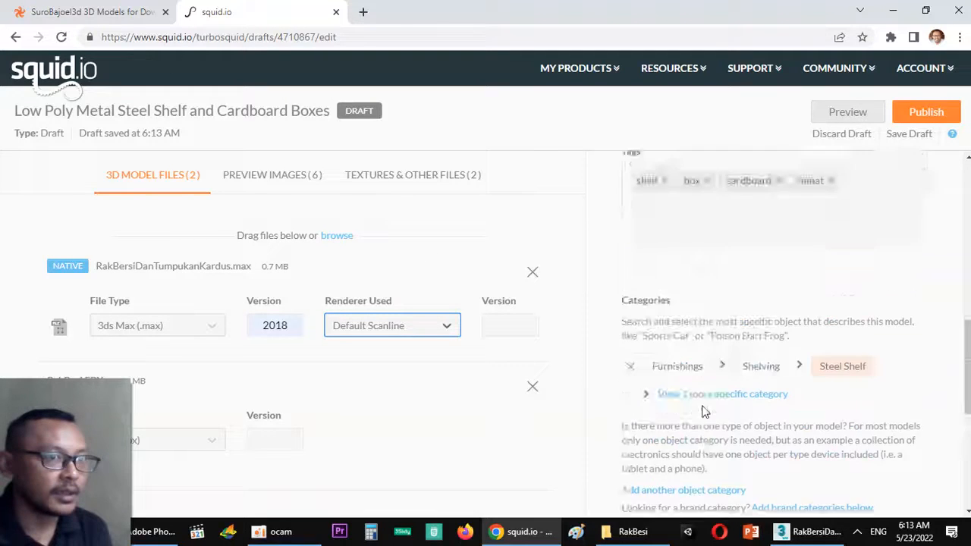
left_click(945, 114)
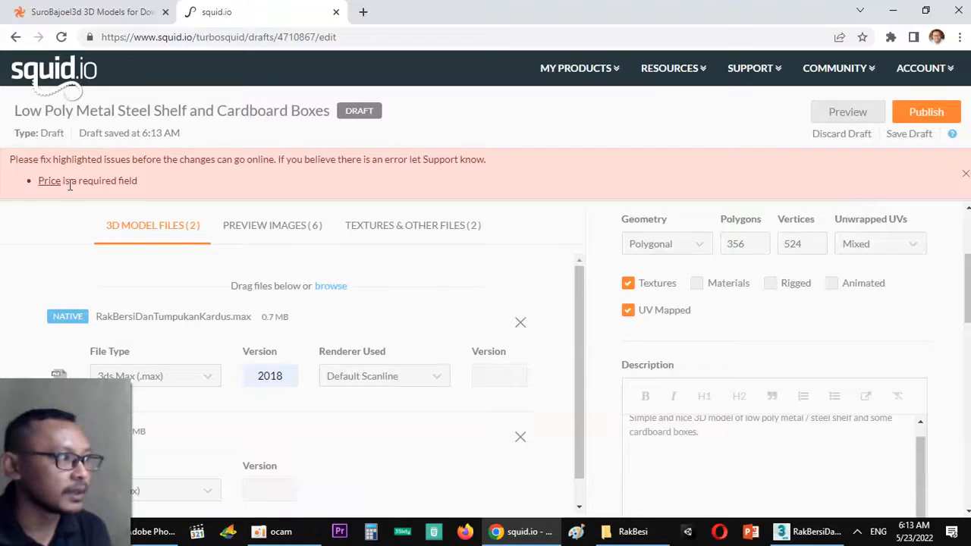
left_click(53, 182)
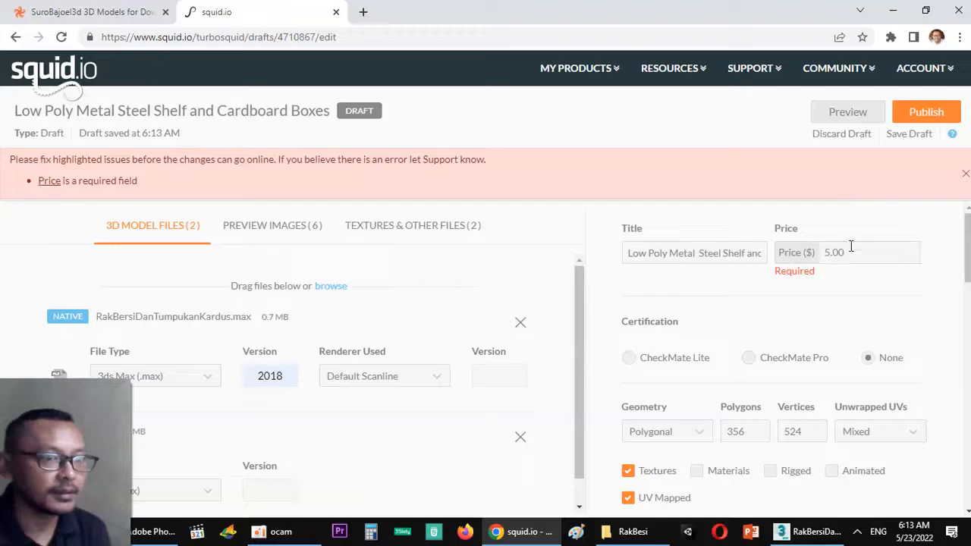
double_click(838, 257)
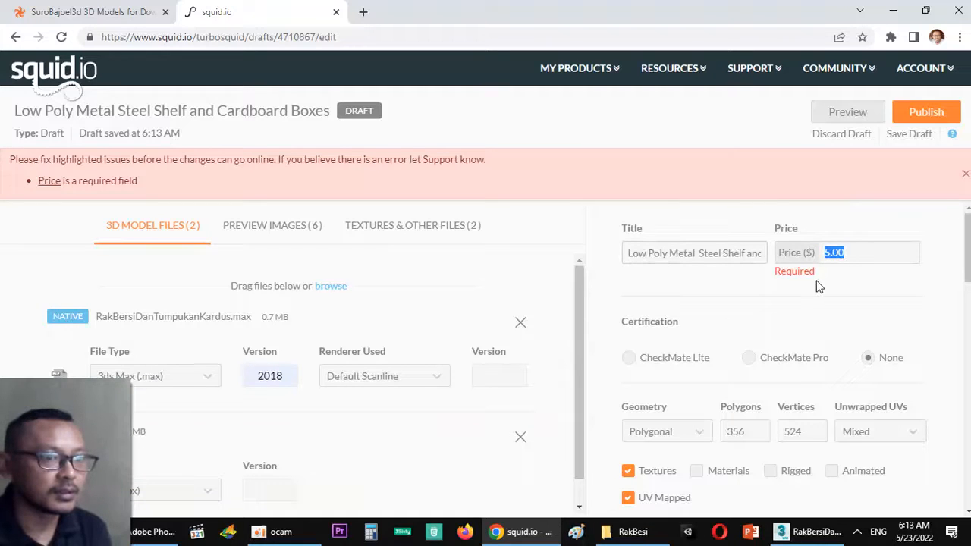
type("5")
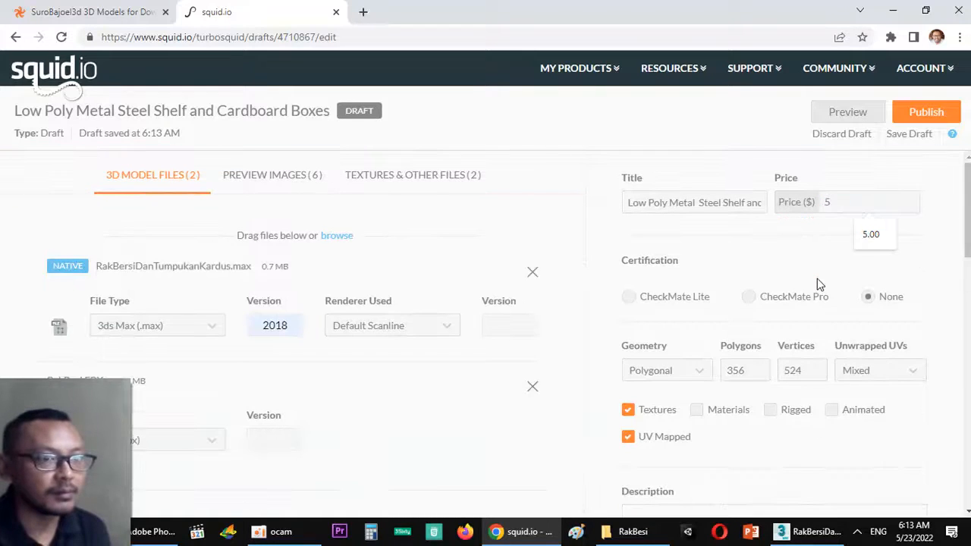
left_click(946, 232)
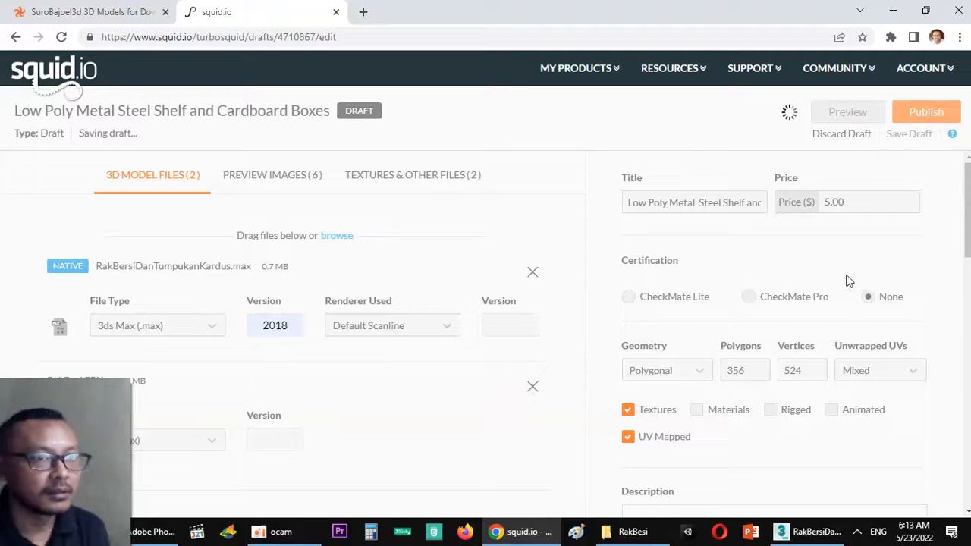
left_click(939, 111)
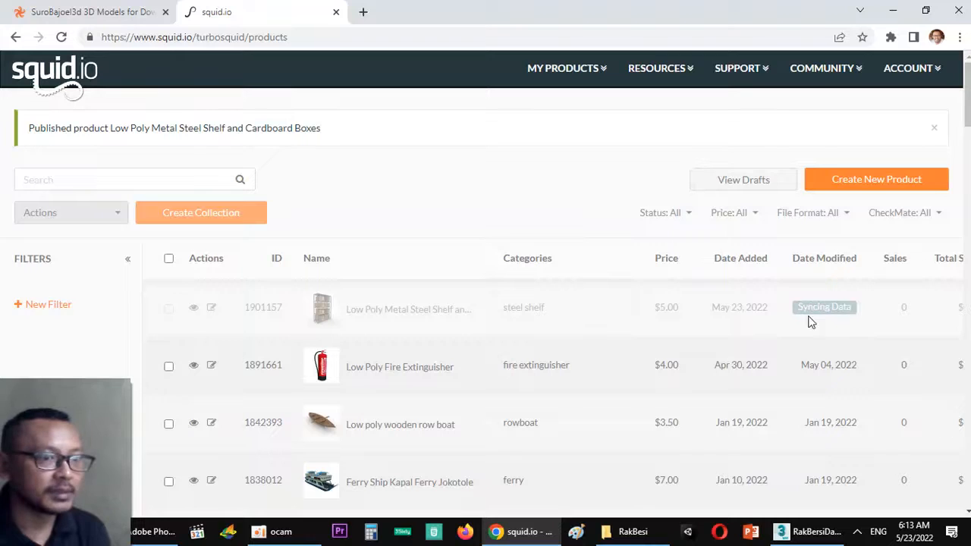
Step: Check the new shelf product's modified date in the product list and look for the model on the artist's TurboSquid page
left_click_drag(796, 315, 862, 319)
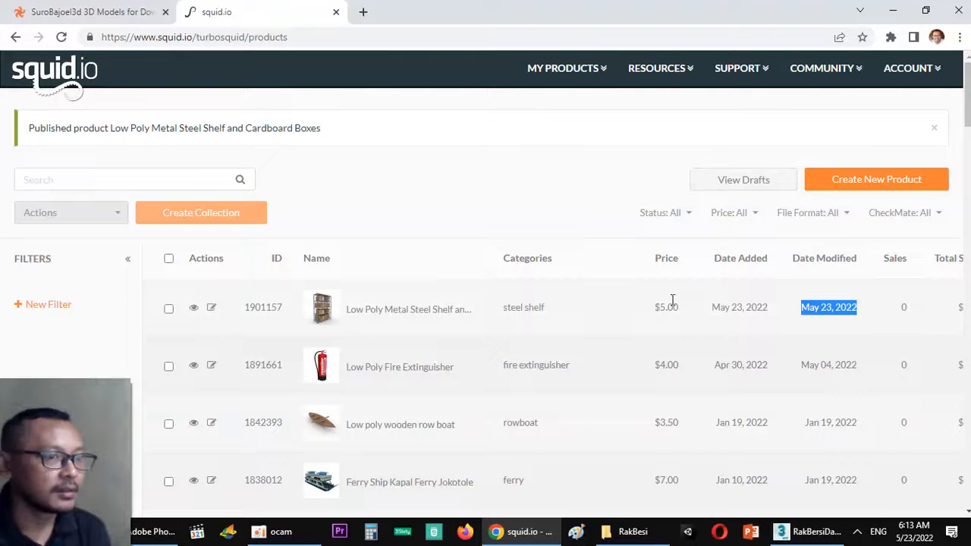
left_click(91, 11)
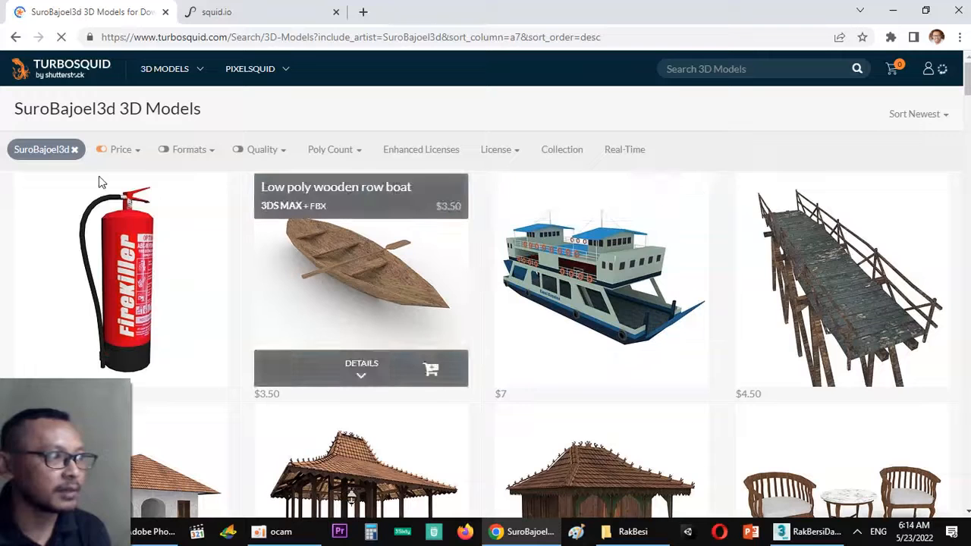
scroll(552, 396, "down", 3)
scroll(552, 396, "up", 3)
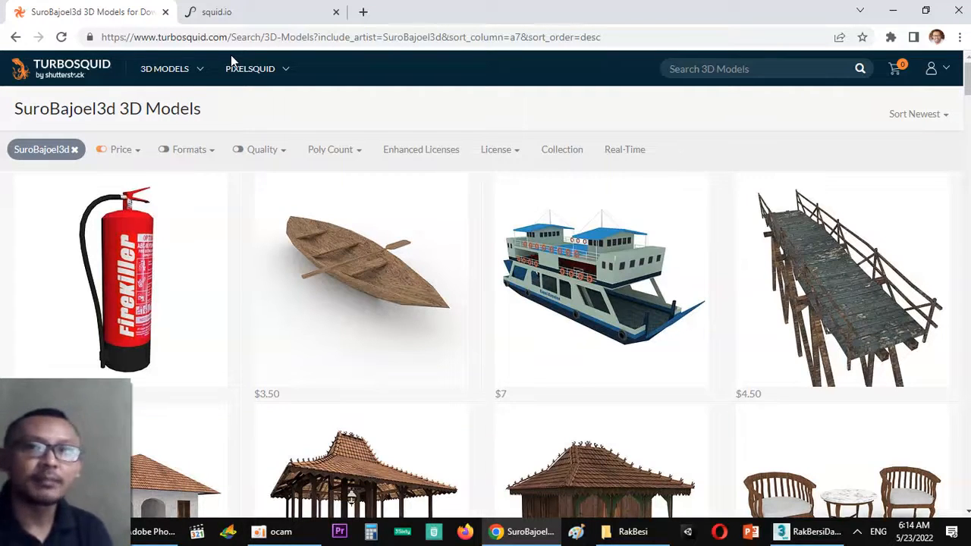
Step: Recheck the squid.io product list, and reload the artist's TurboSquid page to view the new metal shelf listing
left_click(266, 13)
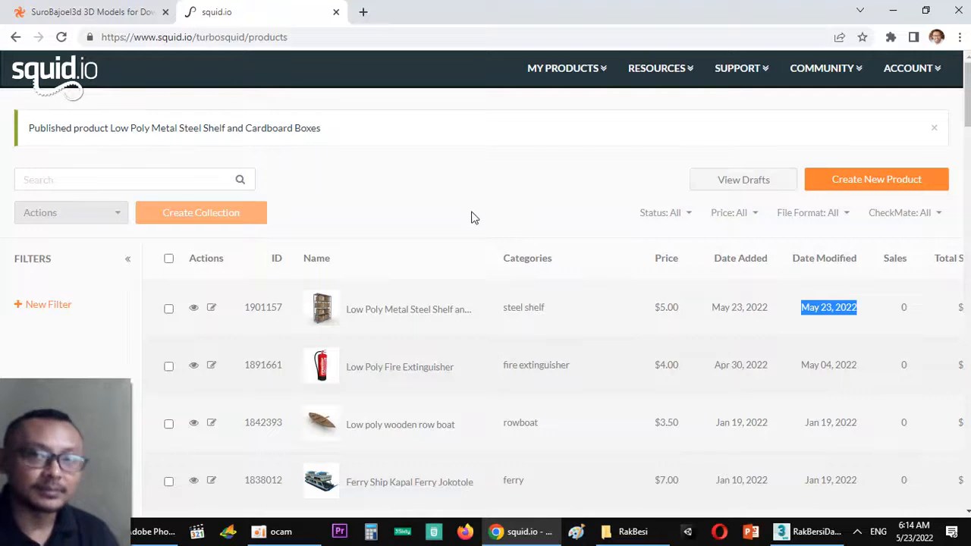
left_click(393, 144)
scroll(410, 220, "down", 3)
scroll(425, 370, "up", 3)
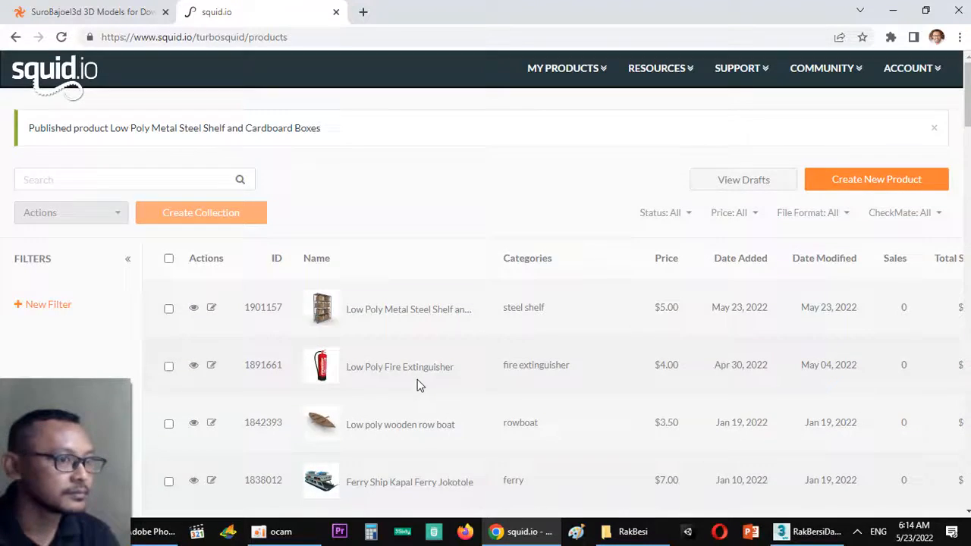
left_click(114, 11)
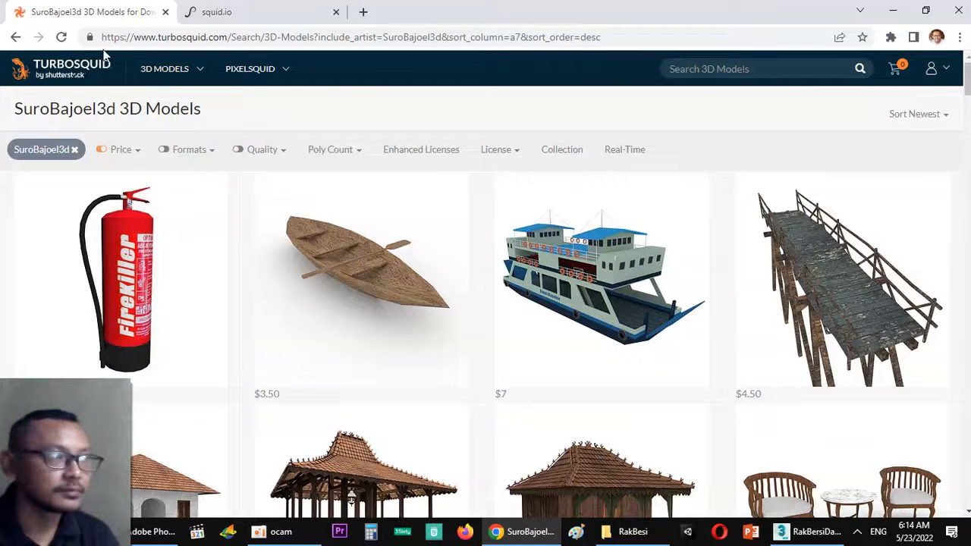
left_click(61, 38)
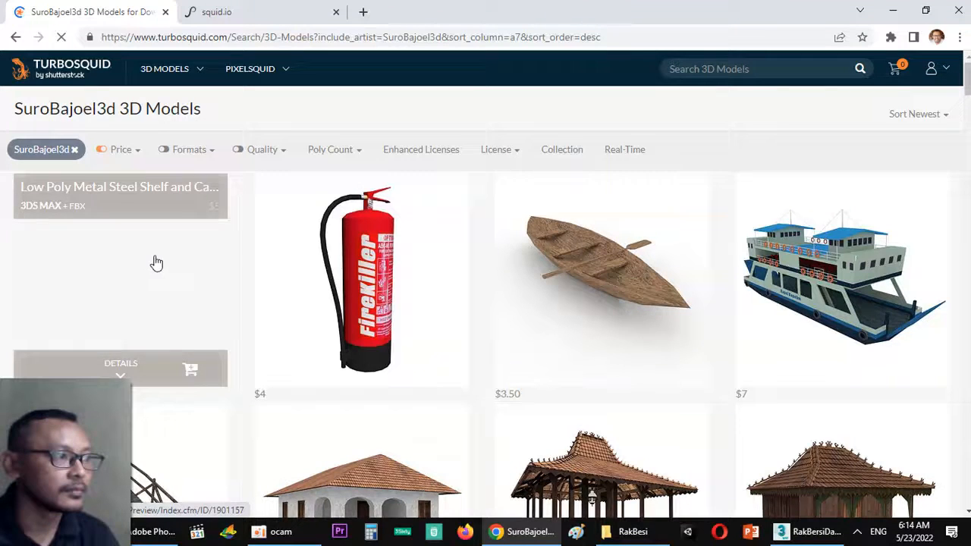
mouse_move(540, 380)
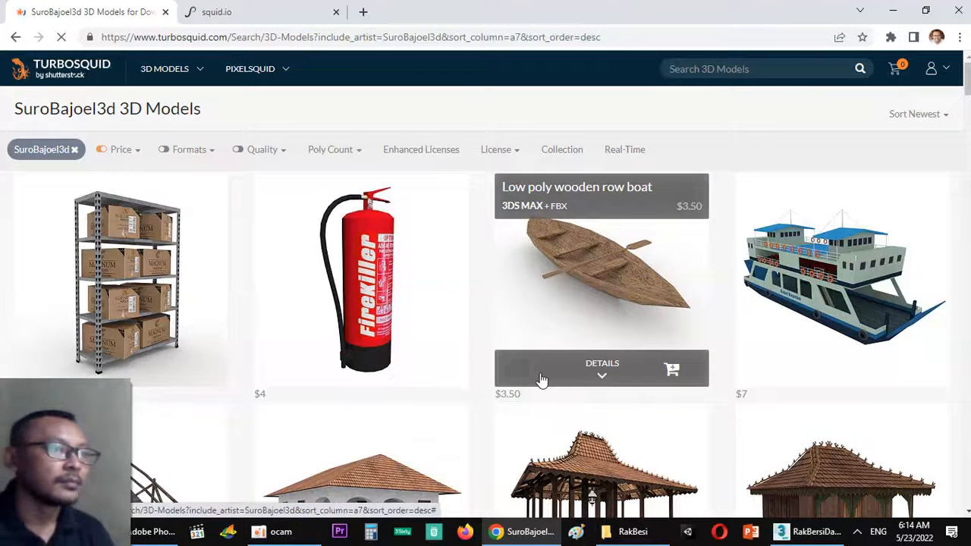